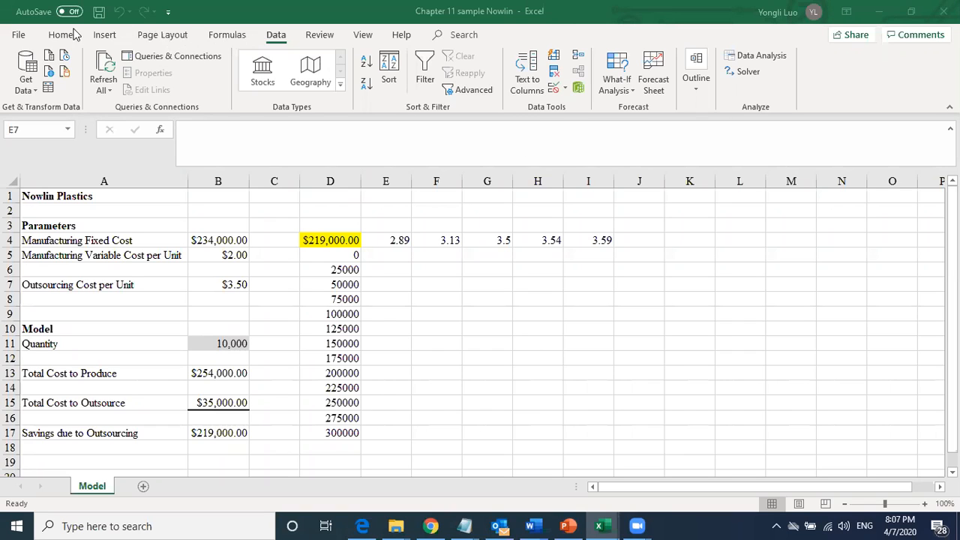
pyautogui.click(278, 40)
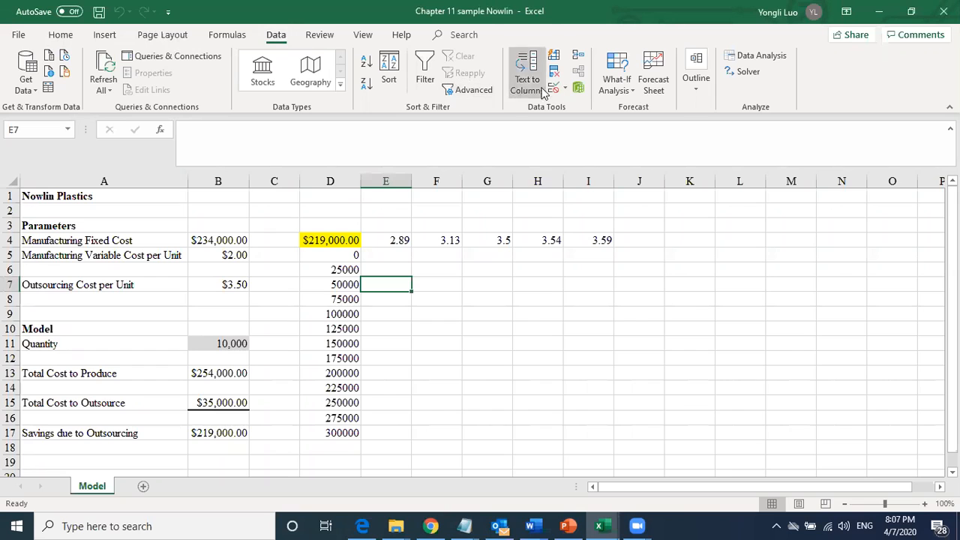
pyautogui.click(632, 91)
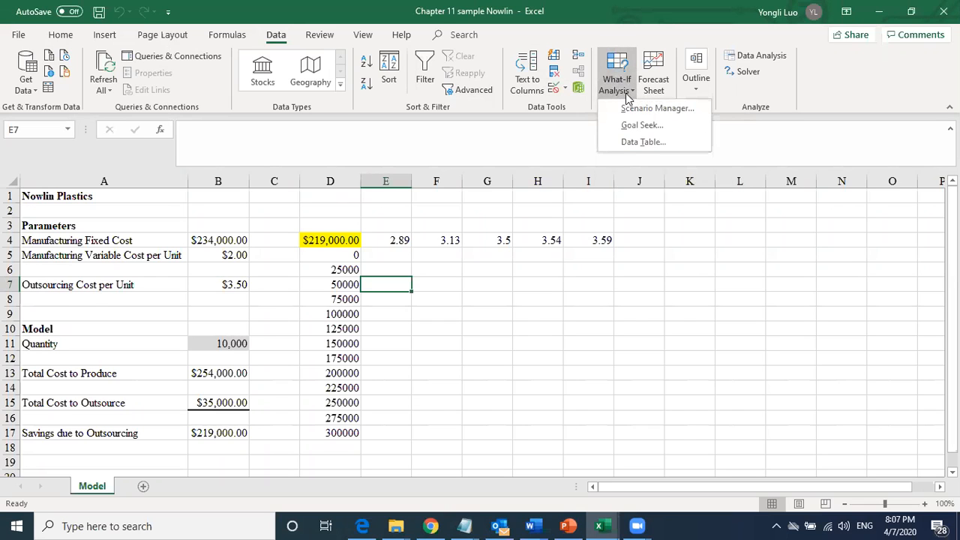
pyautogui.click(613, 132)
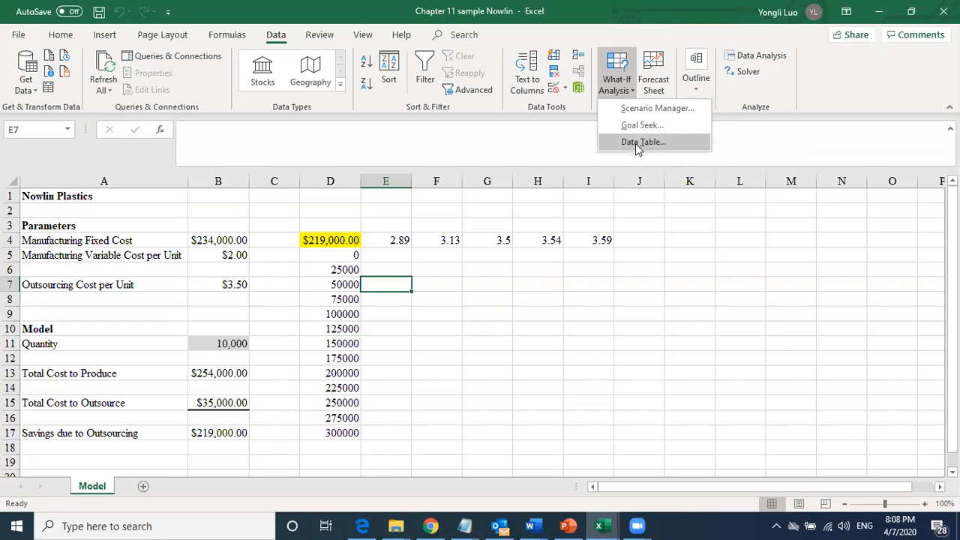
pyautogui.click(435, 270)
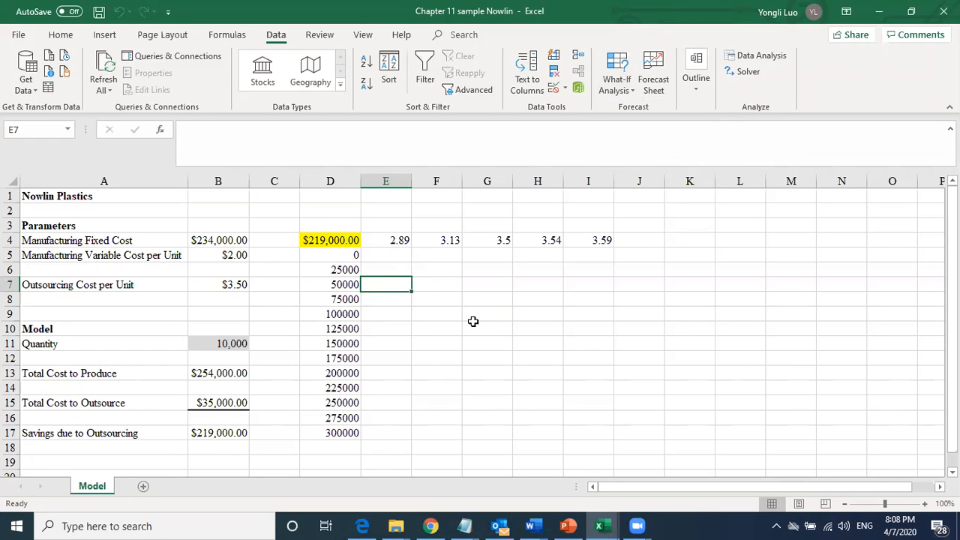
pyautogui.click(516, 312)
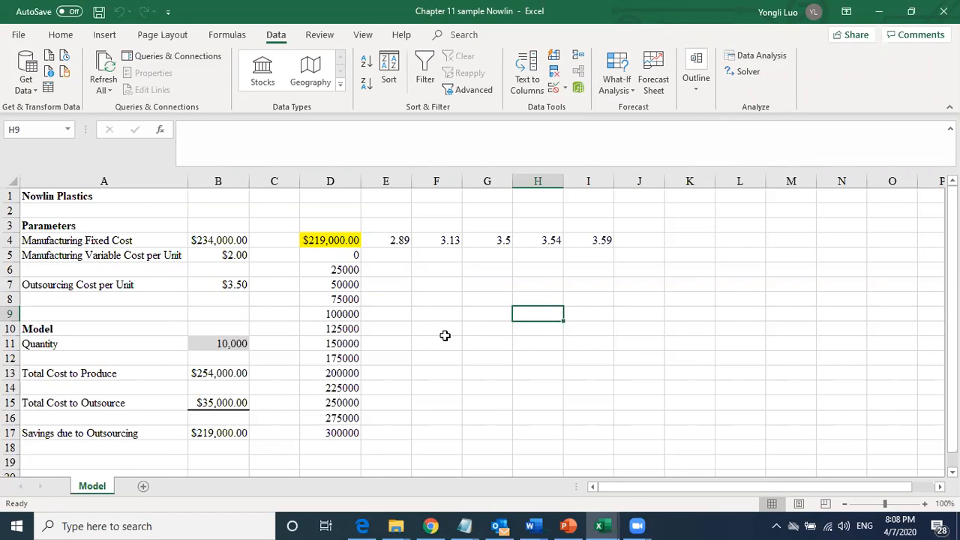
# Clear the formula from the yellow corner cell D4 of the table grid.
pyautogui.click(328, 240)
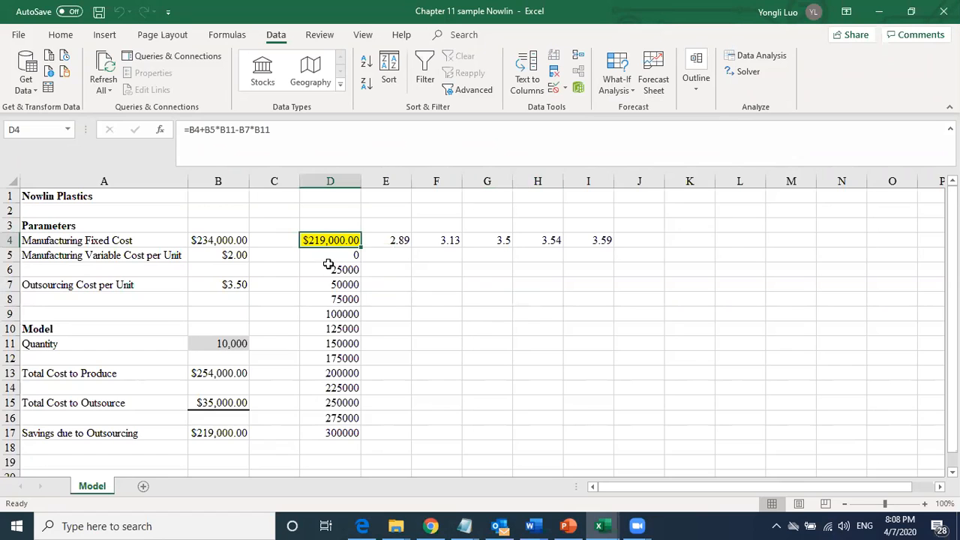
pyautogui.press('Delete')
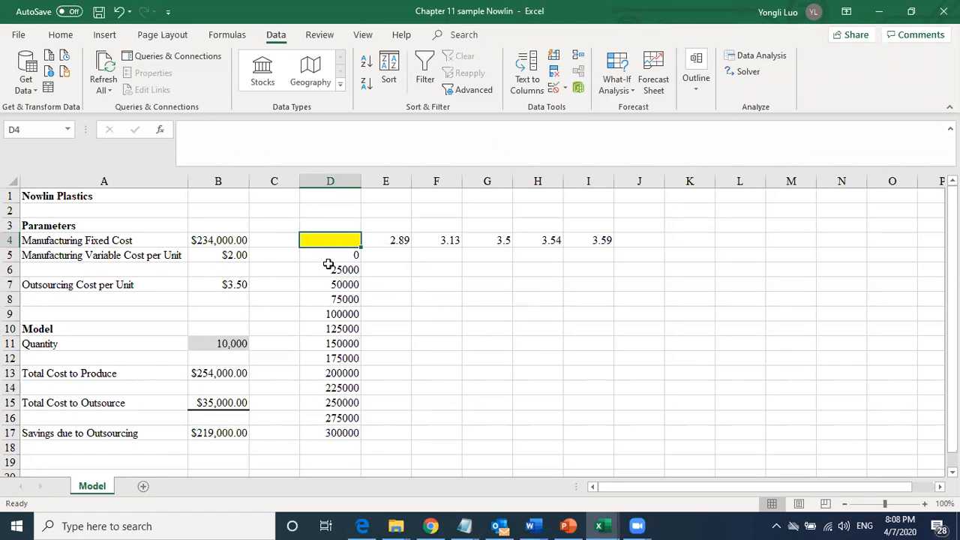
pyautogui.click(437, 308)
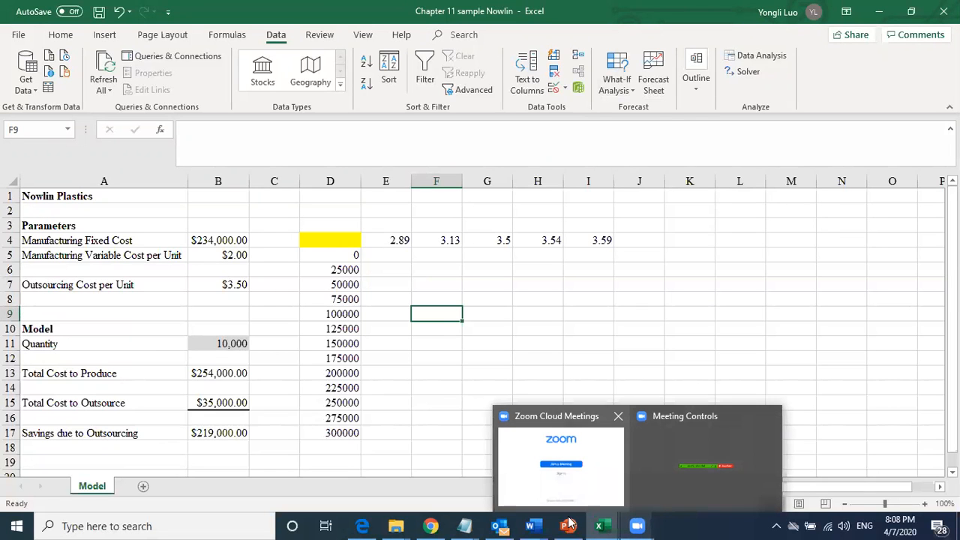
pyautogui.moveTo(466, 524)
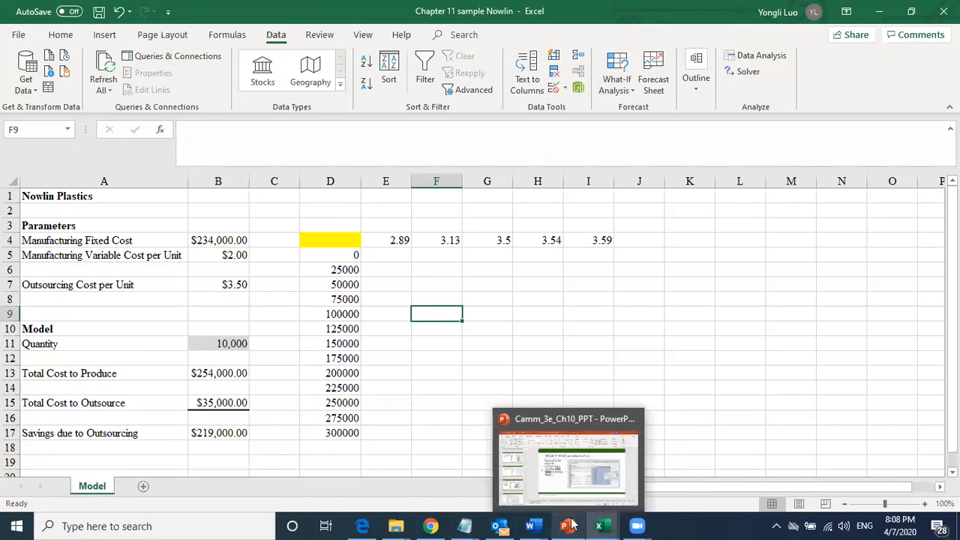
pyautogui.moveTo(639, 524)
pyautogui.moveTo(685, 415)
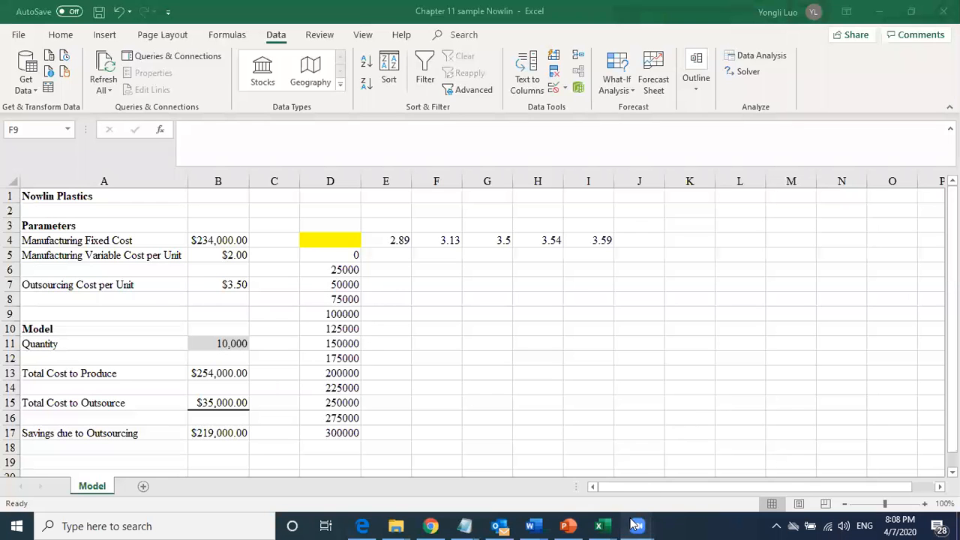
pyautogui.click(595, 442)
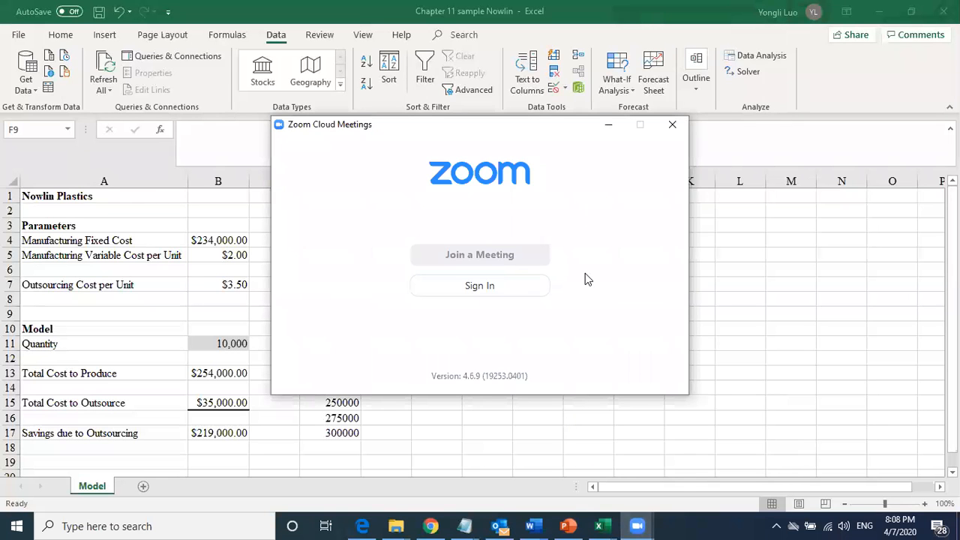
pyautogui.click(608, 125)
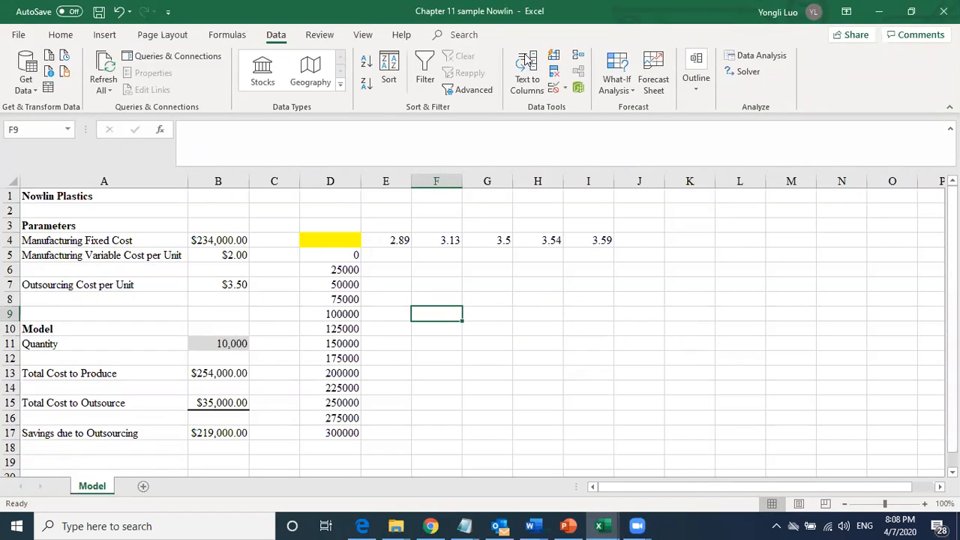
pyautogui.press('alt')
pyautogui.press('h')
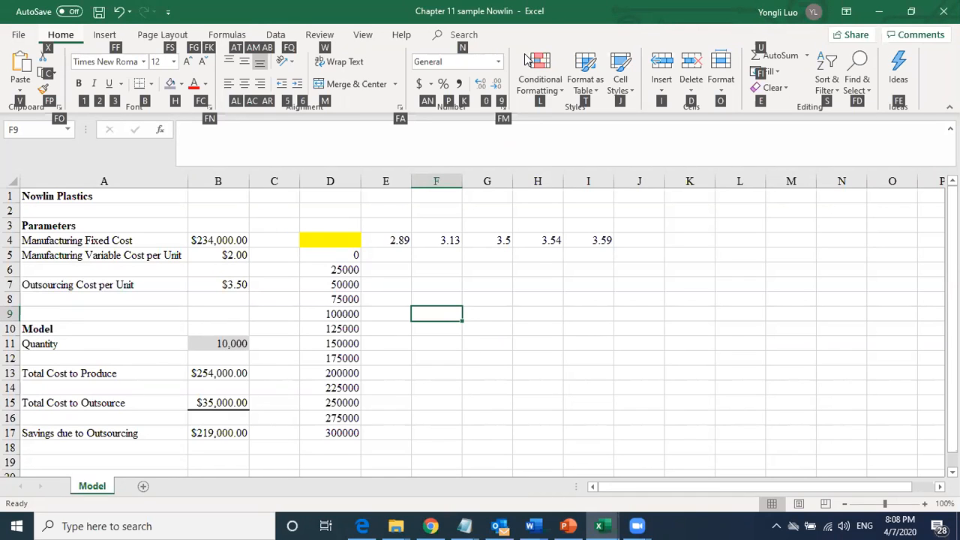
pyautogui.press('Escape')
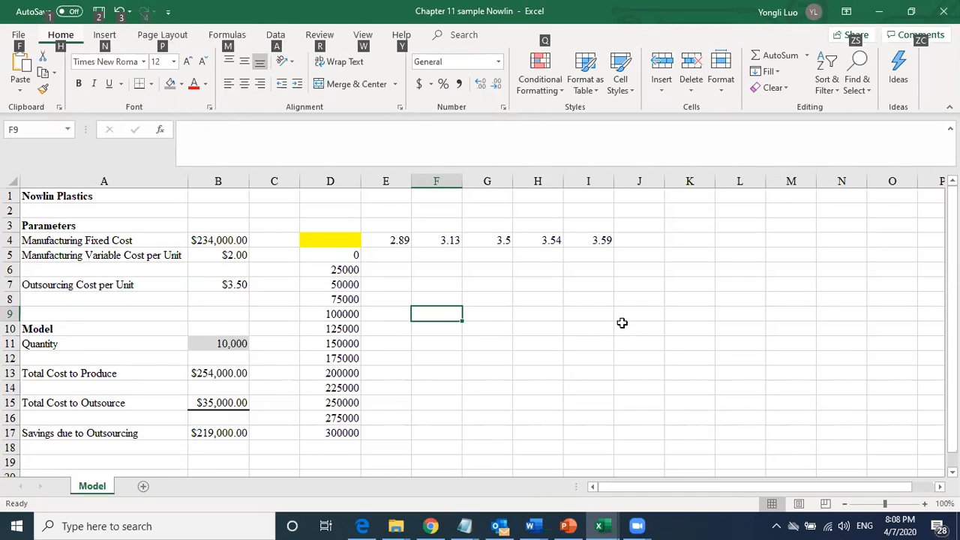
pyautogui.press('Escape')
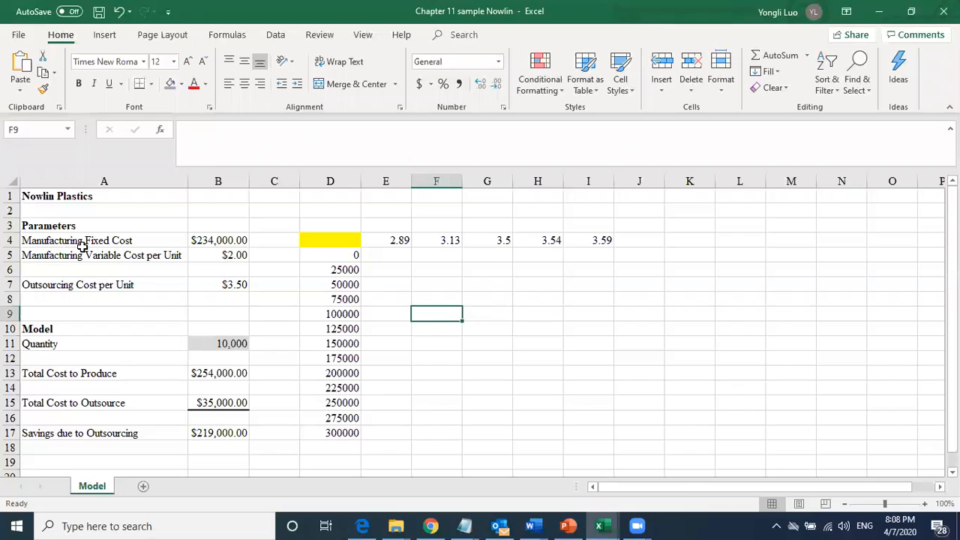
# Review the input cells for manufacturing fixed cost, variable cost per unit, outsourcing cost per unit and quantity.
pyautogui.click(209, 244)
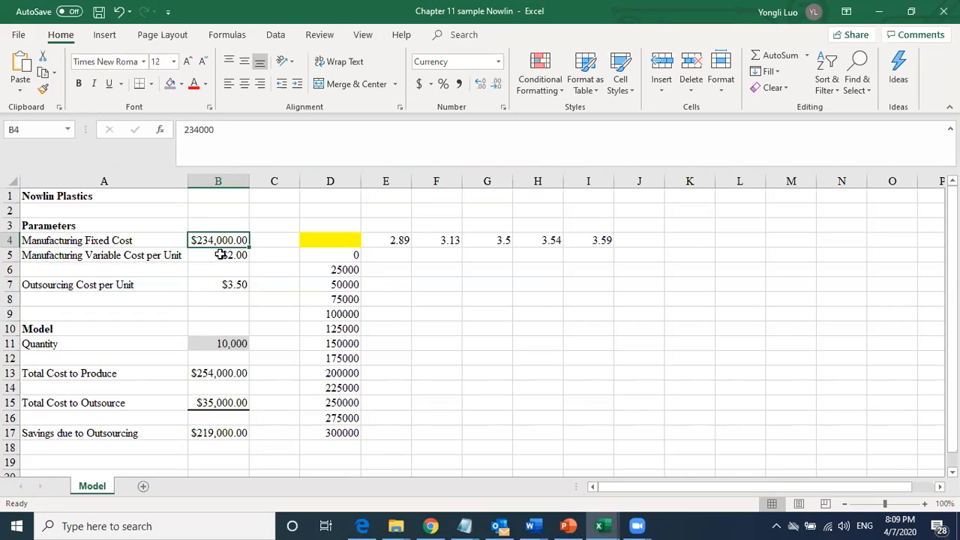
pyautogui.click(221, 255)
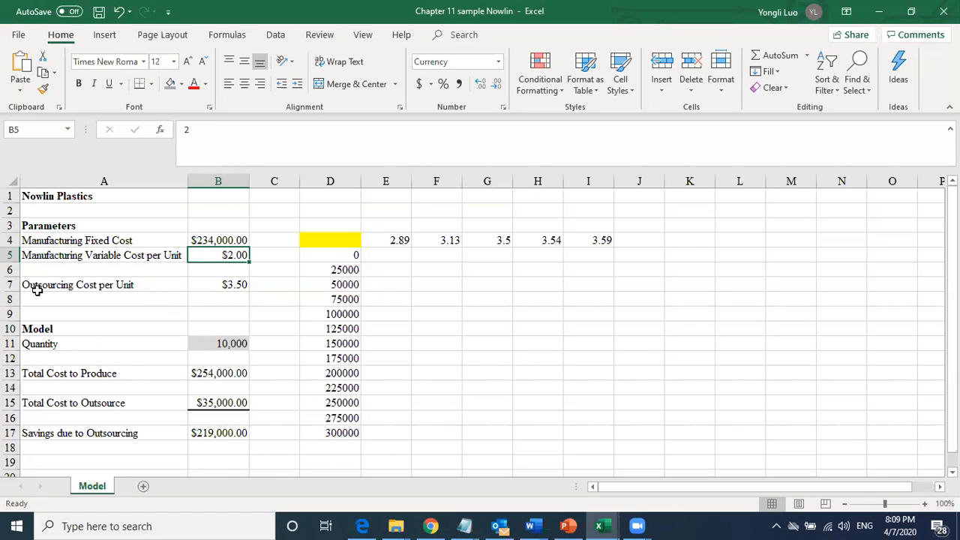
pyautogui.click(226, 285)
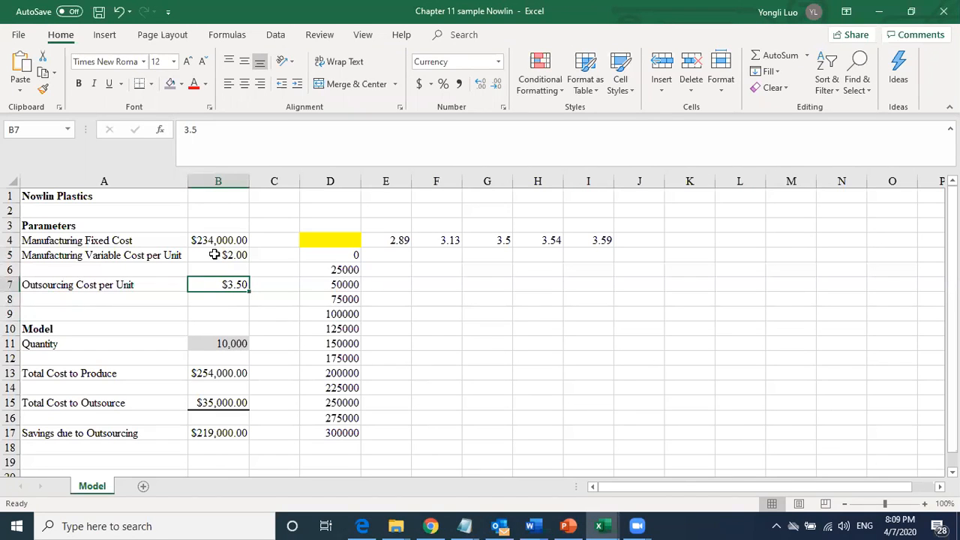
pyautogui.click(208, 344)
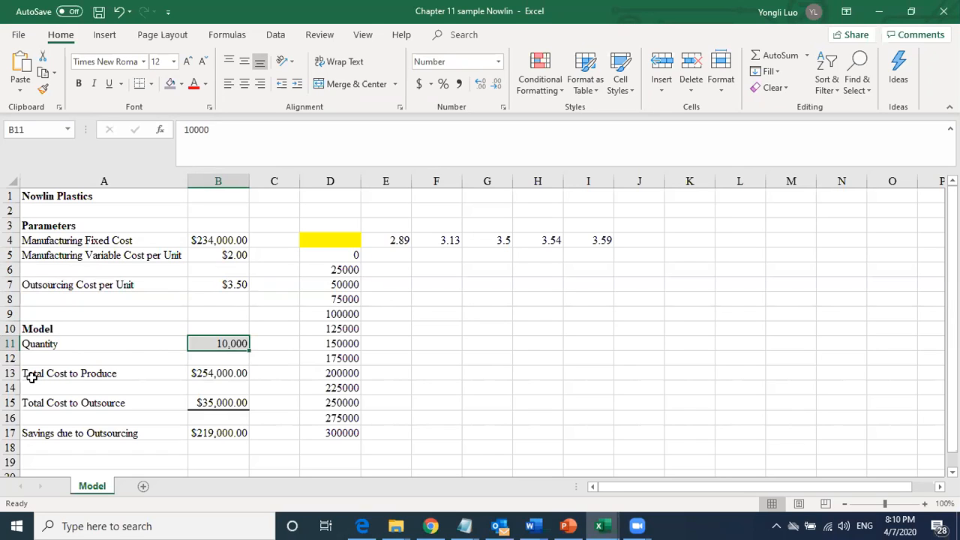
# Enter the Total Cost to Produce in B13 as fixed cost plus variable cost times quantity, =B4+B5*B11.
pyautogui.click(208, 375)
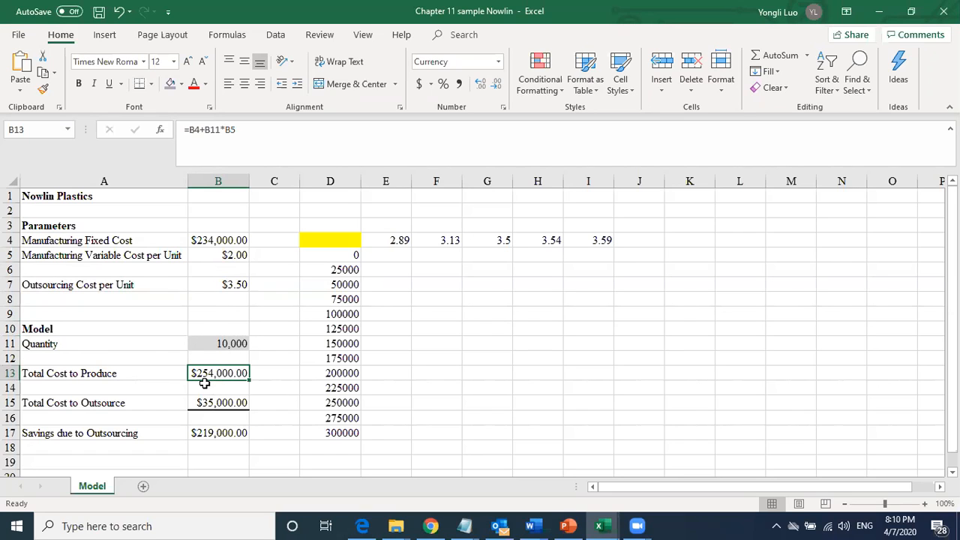
pyautogui.write('=')
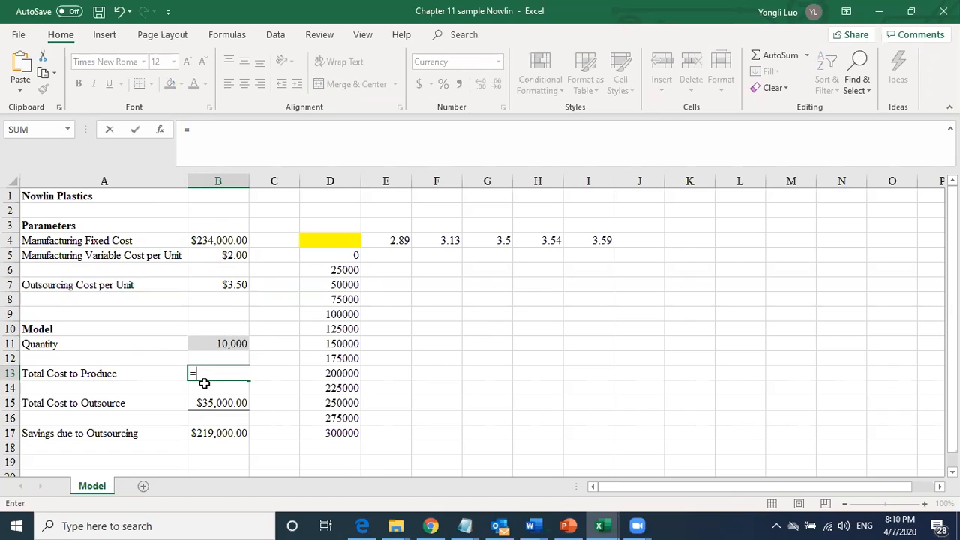
pyautogui.click(217, 241)
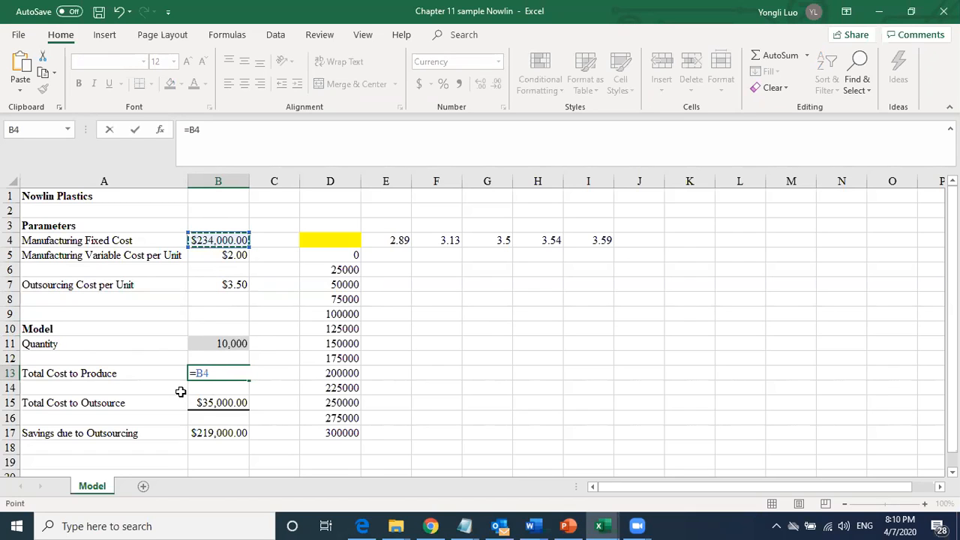
pyautogui.write('+')
pyautogui.click(226, 255)
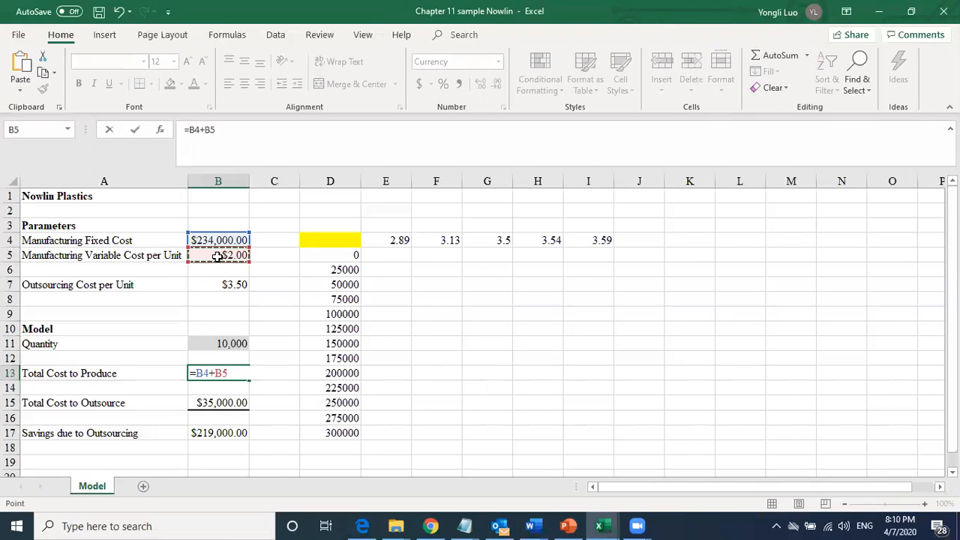
pyautogui.write('*')
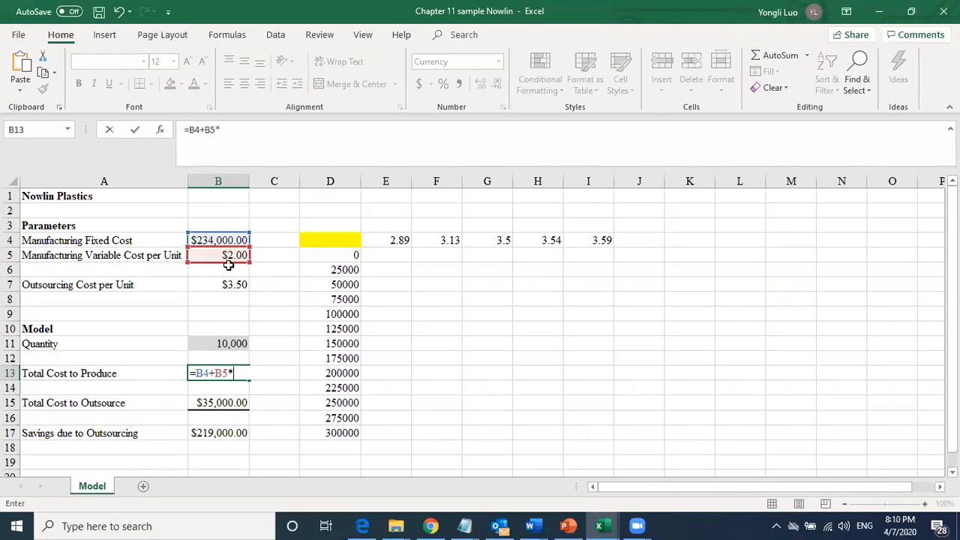
pyautogui.click(208, 343)
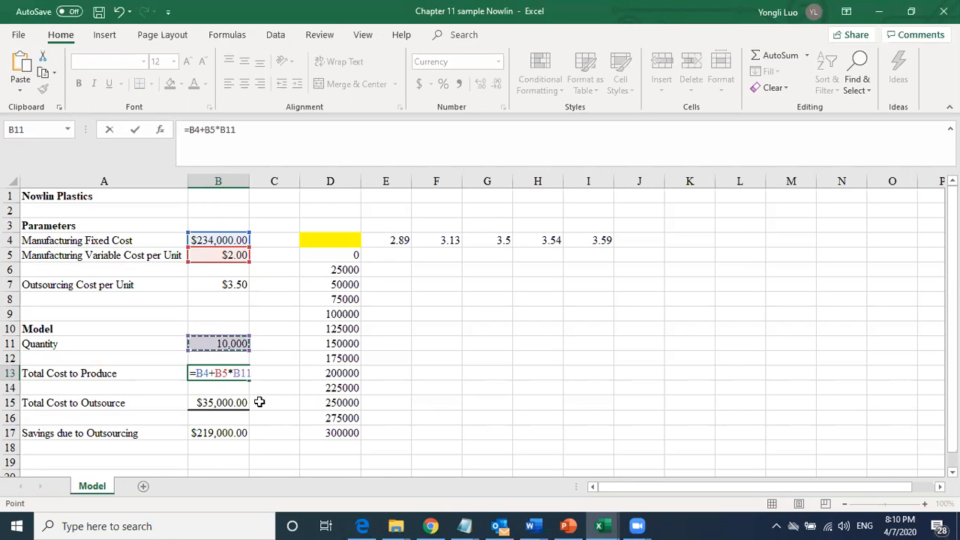
pyautogui.press('Return')
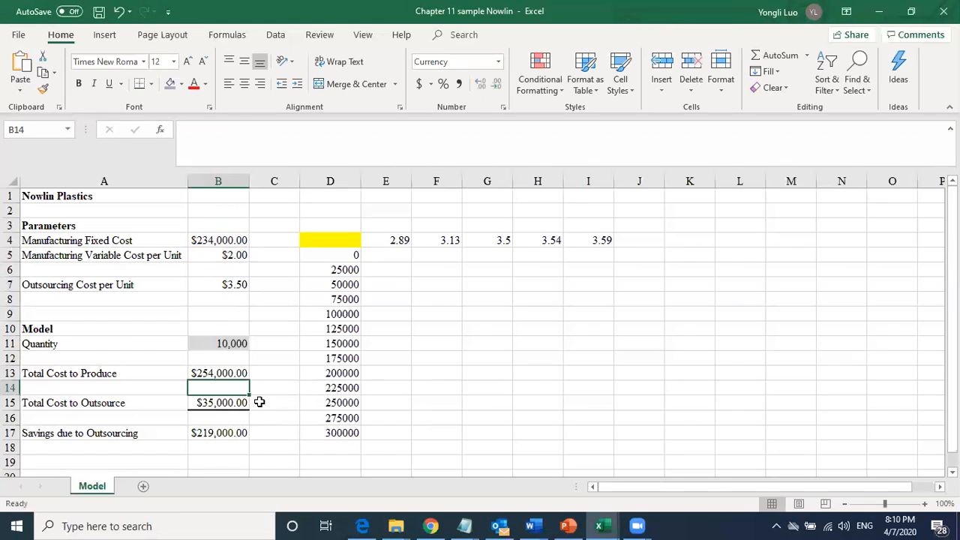
pyautogui.click(207, 373)
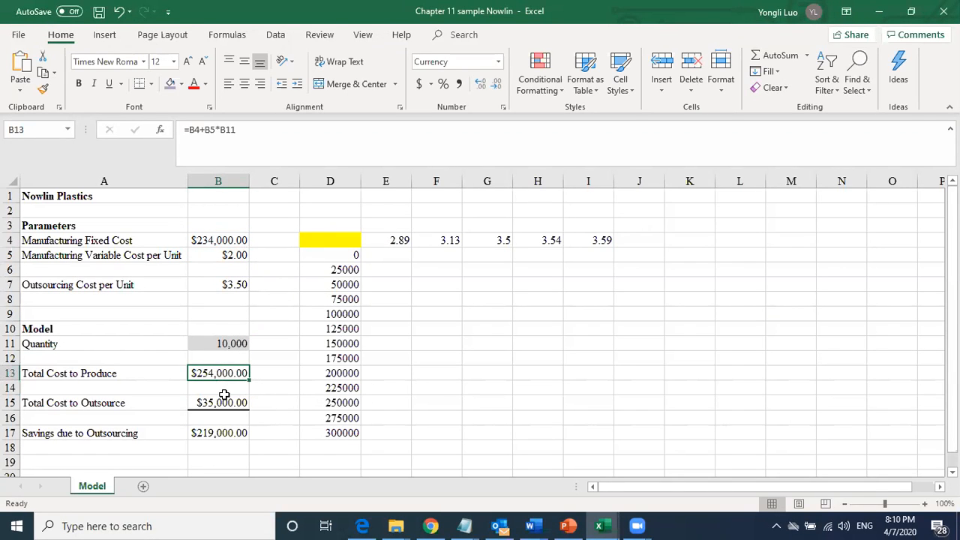
# Enter the Total Cost to Outsource in B15 as outsourcing cost per unit times quantity, =B7*B11.
pyautogui.click(216, 403)
pyautogui.write('=')
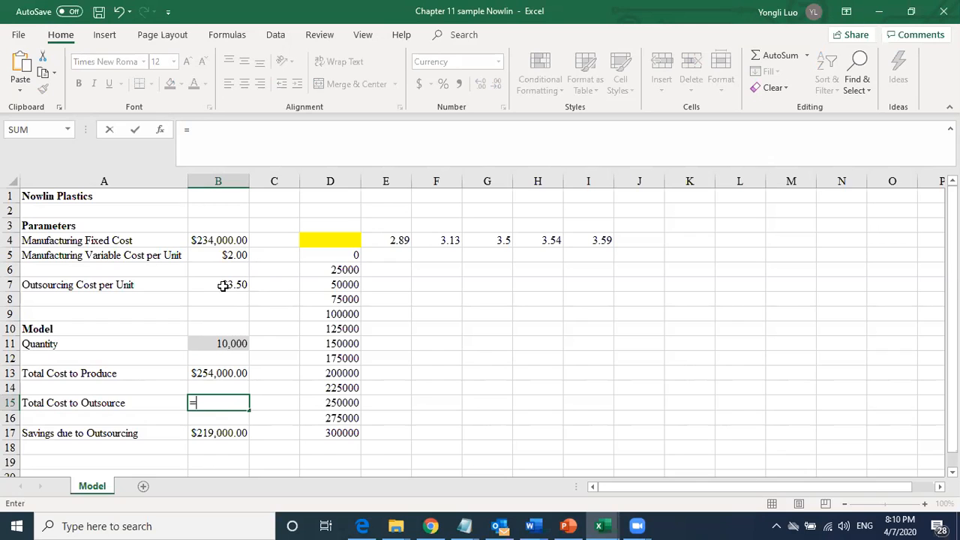
pyautogui.click(223, 285)
pyautogui.write('*')
pyautogui.click(216, 345)
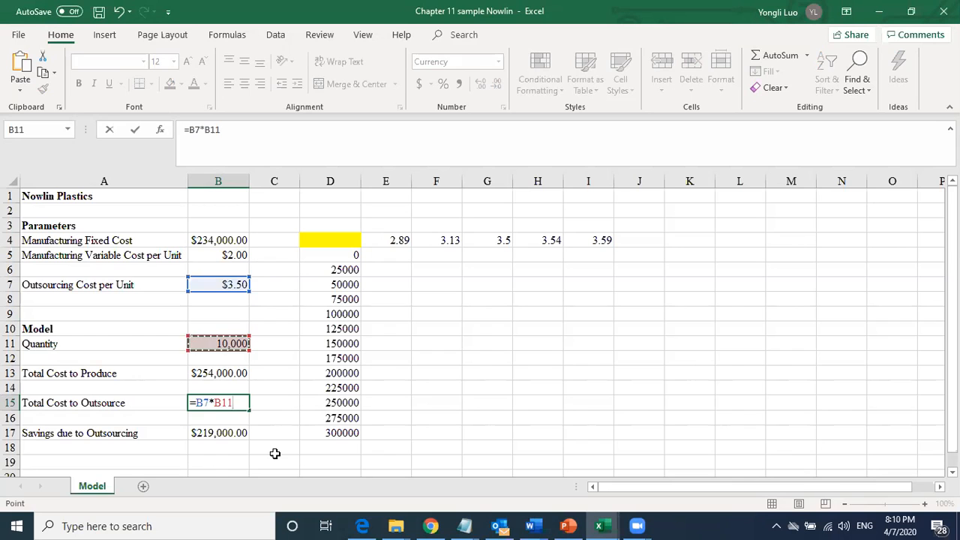
pyautogui.press('Return')
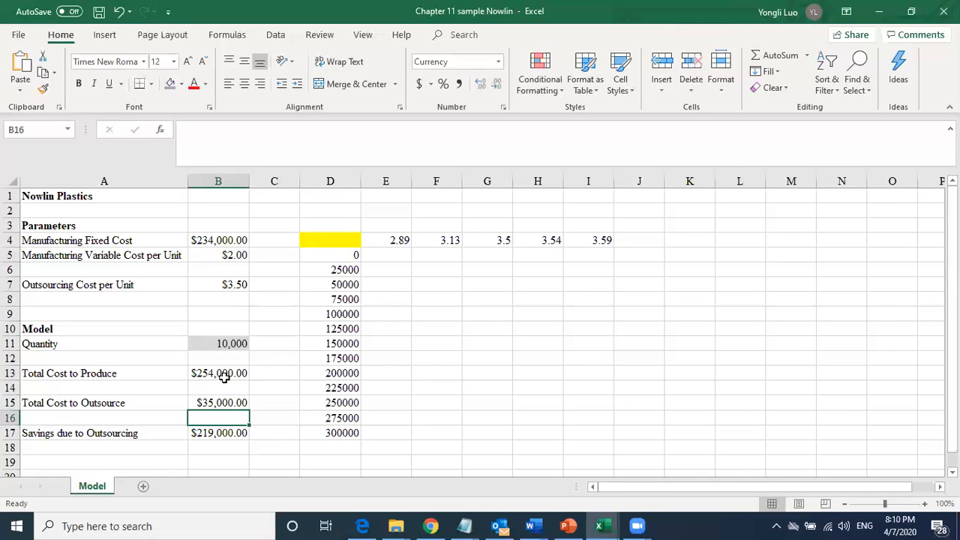
# Enter the Savings due to Outsourcing in B17 as production cost minus outsourcing cost, =B13-B15.
pyautogui.click(204, 435)
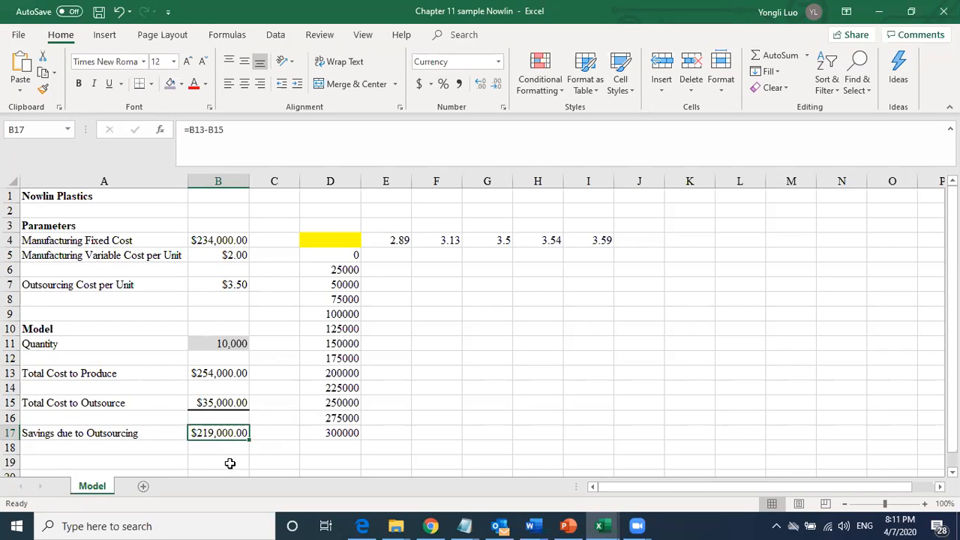
pyautogui.write('=')
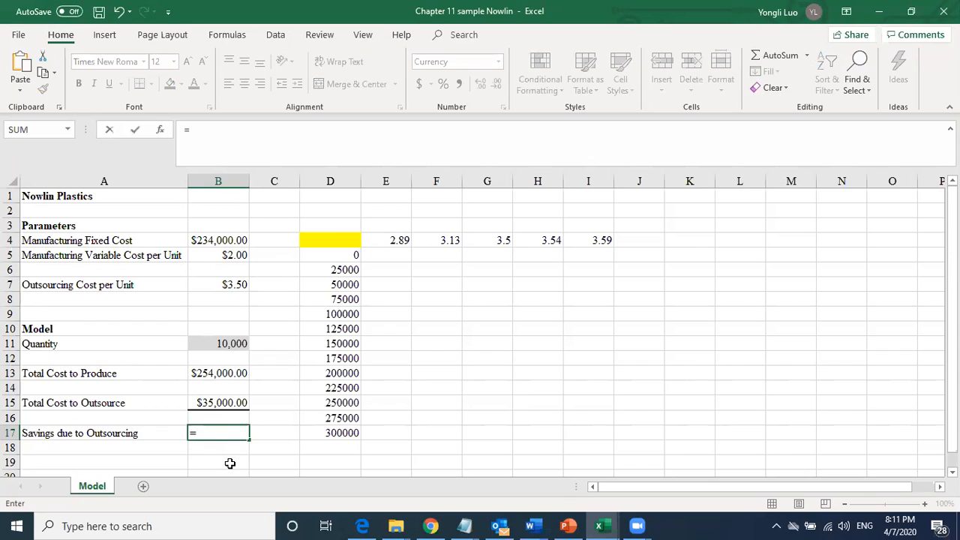
pyautogui.click(218, 373)
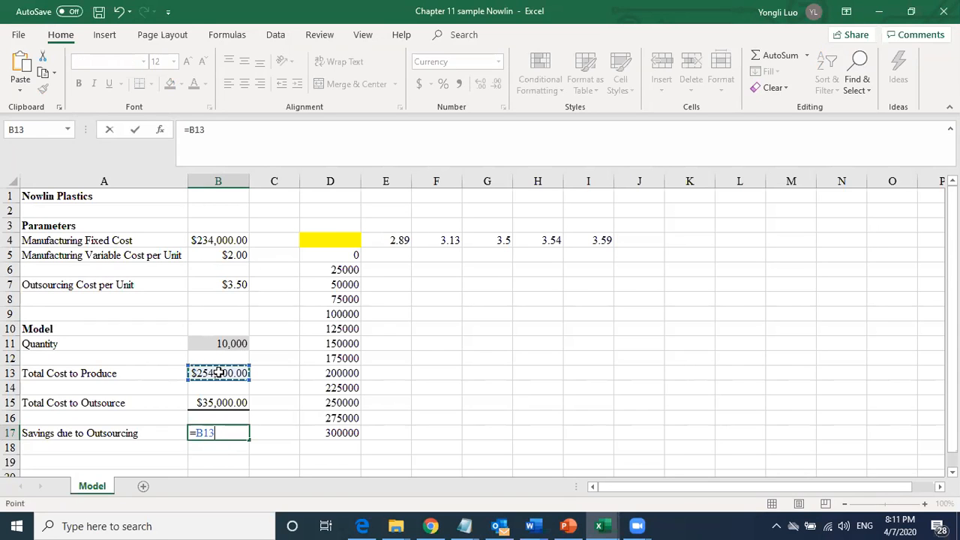
pyautogui.write('-')
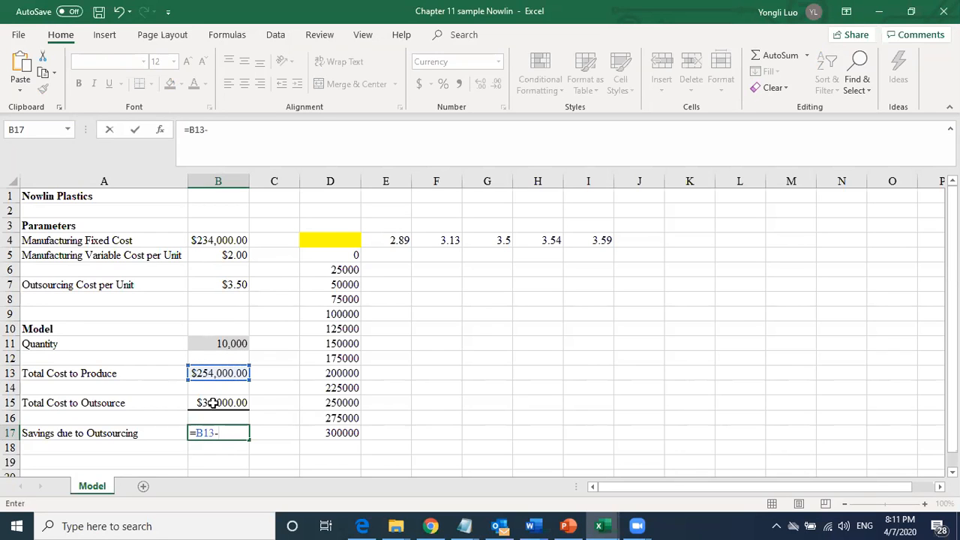
pyautogui.click(212, 402)
pyautogui.press('Return')
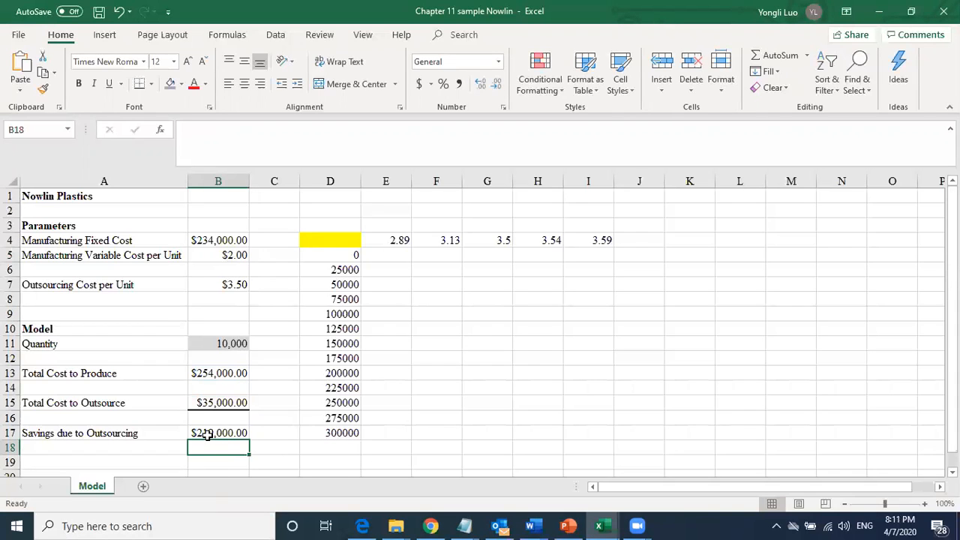
# Format the outsourcing unit costs in E4:I4 as Currency with two decimal places and the $ symbol.
pyautogui.click(207, 435)
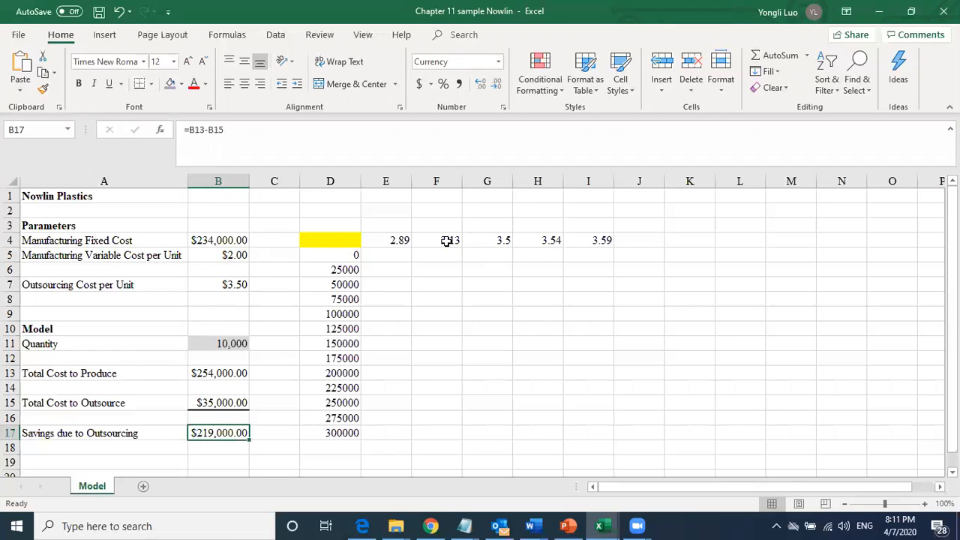
pyautogui.click(393, 242)
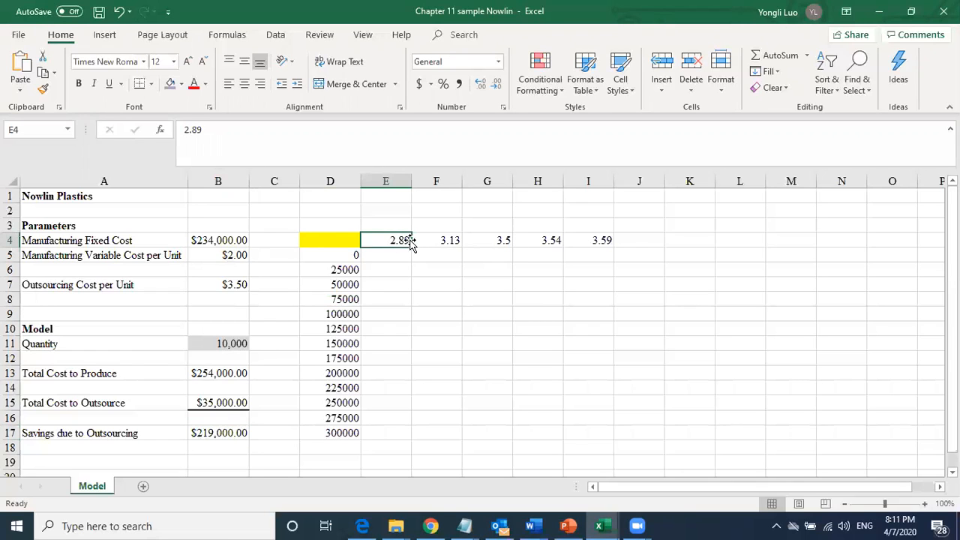
pyautogui.moveTo(389, 240); pyautogui.dragTo(597, 240)
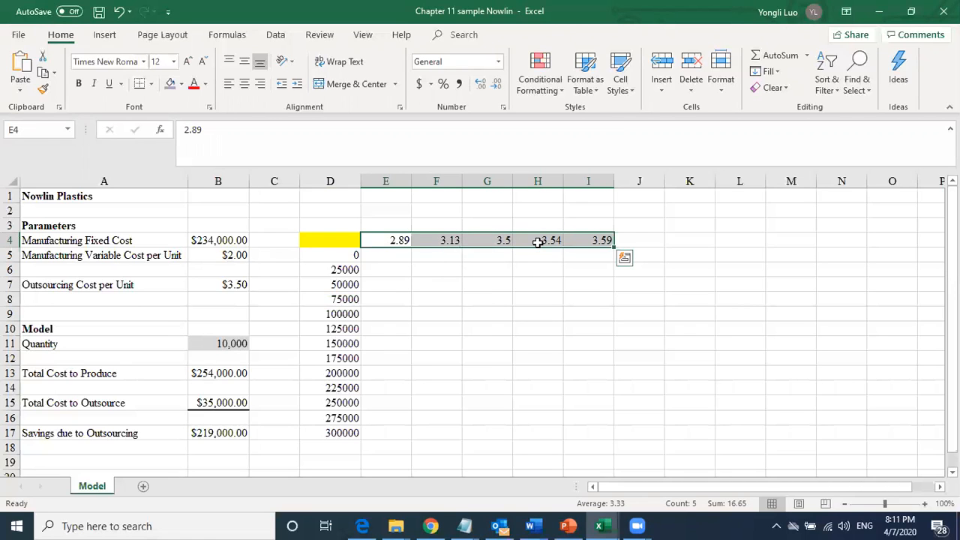
pyautogui.rightClick(433, 239)
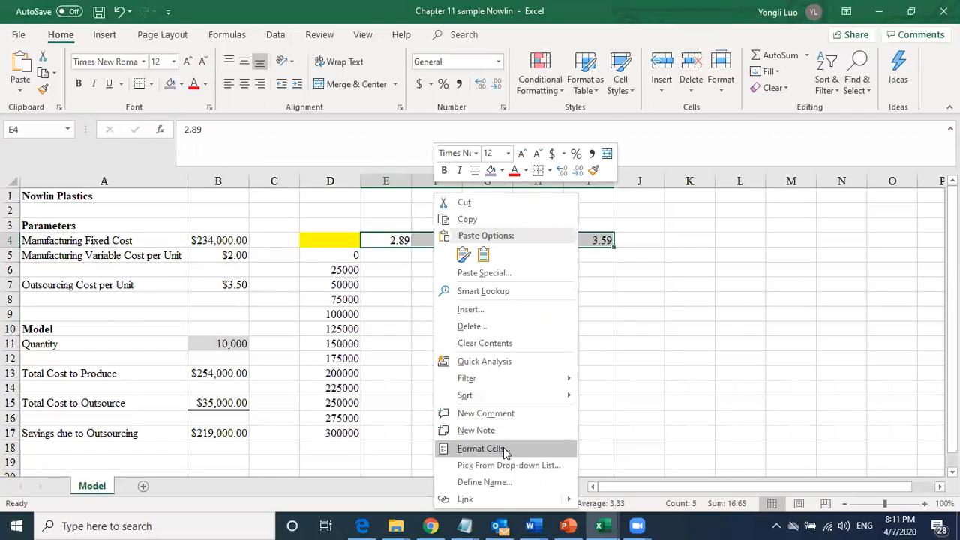
pyautogui.click(480, 448)
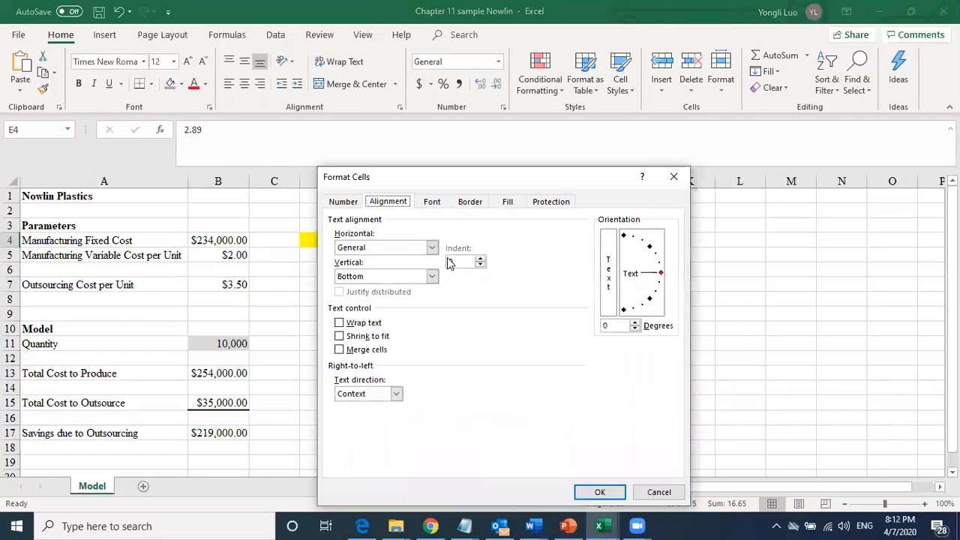
pyautogui.click(432, 250)
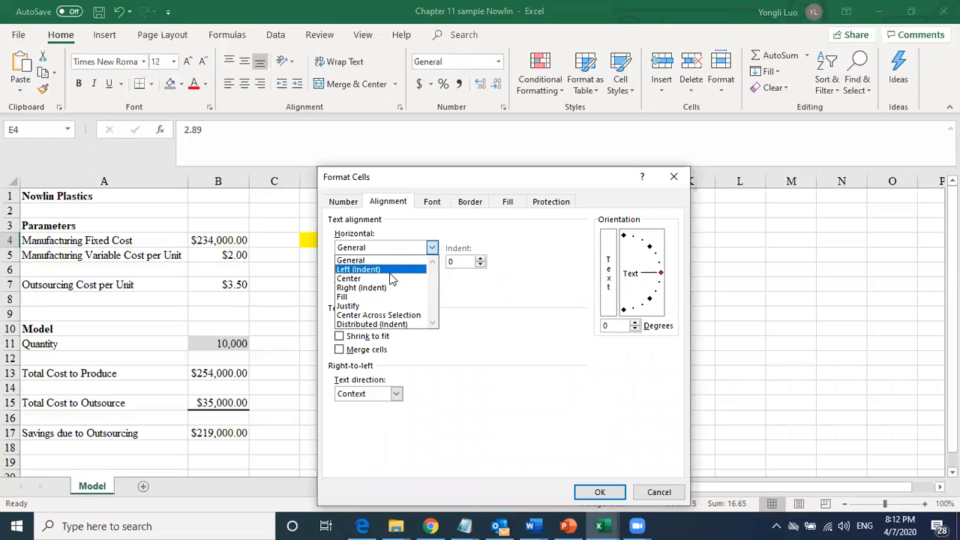
pyautogui.click(345, 202)
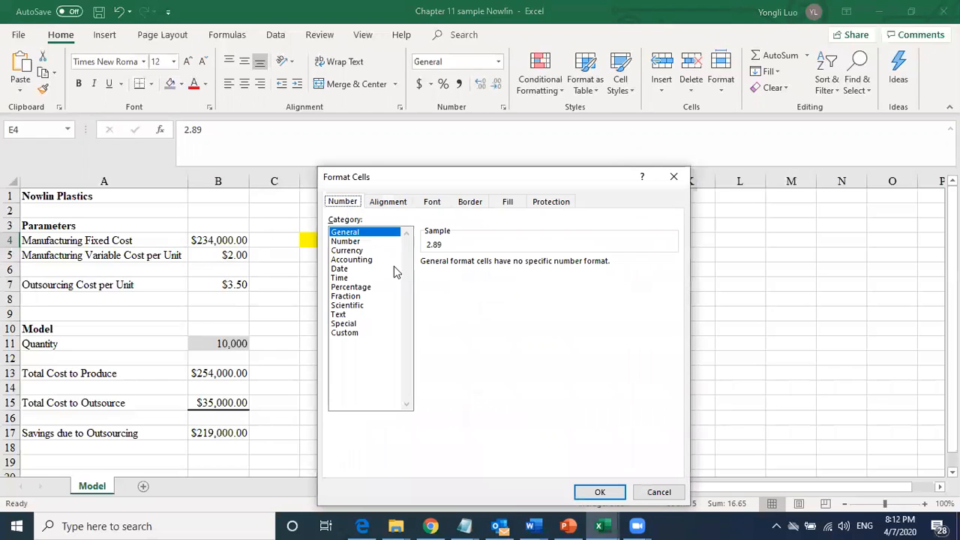
pyautogui.click(357, 250)
pyautogui.click(600, 492)
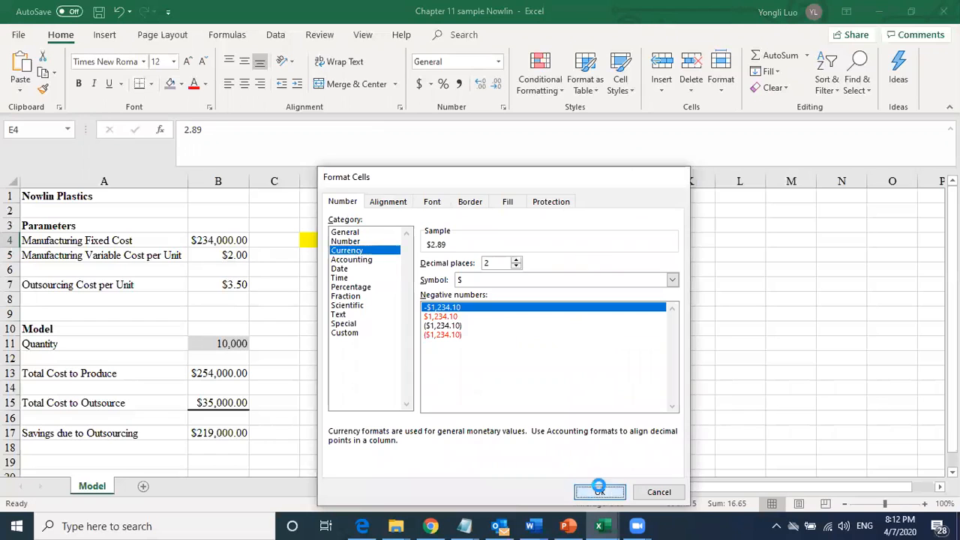
pyautogui.click(708, 390)
pyautogui.moveTo(393, 240); pyautogui.dragTo(578, 242)
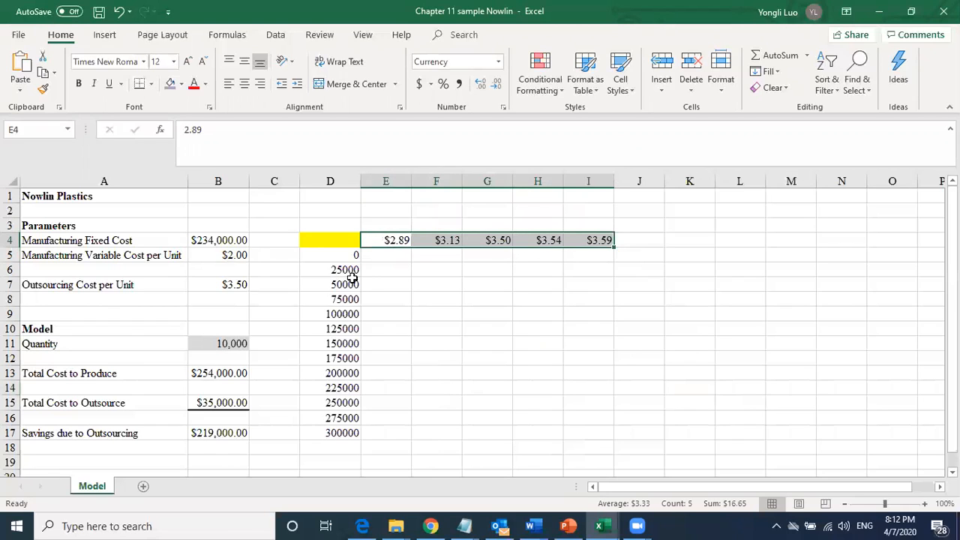
# Enter the savings formula in the yellow corner cell D4 as production cost minus outsourcing cost, =B4+B5*B11-B7*B11.
pyautogui.click(327, 259)
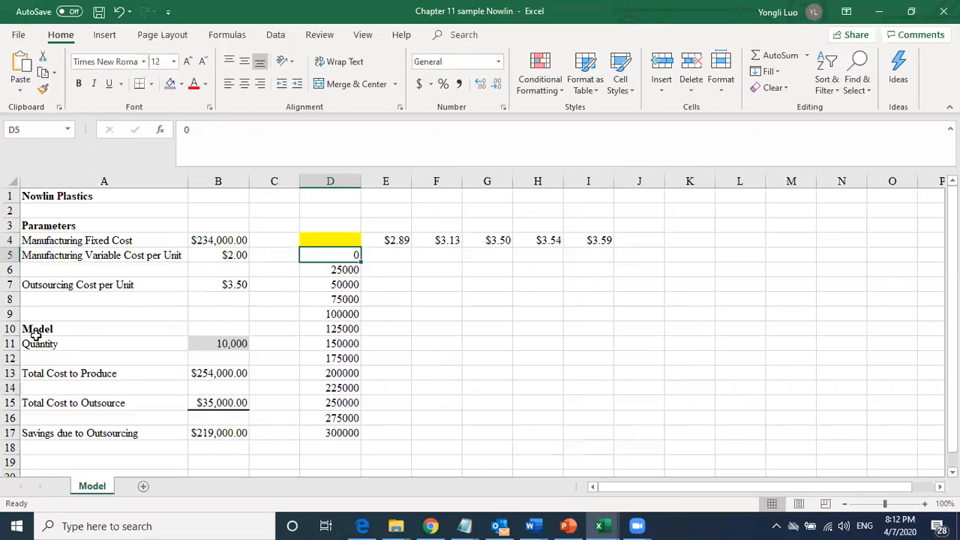
pyautogui.click(341, 271)
pyautogui.click(329, 243)
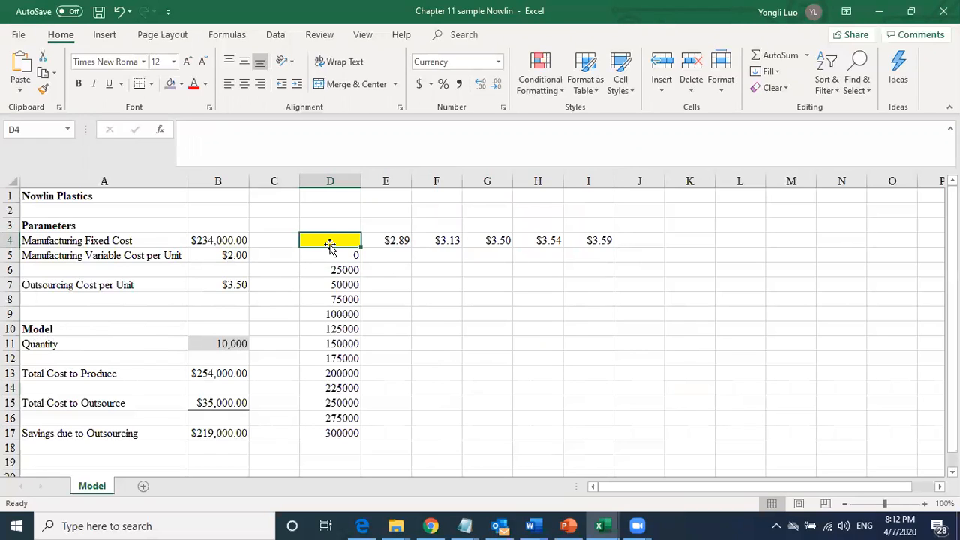
pyautogui.write('=')
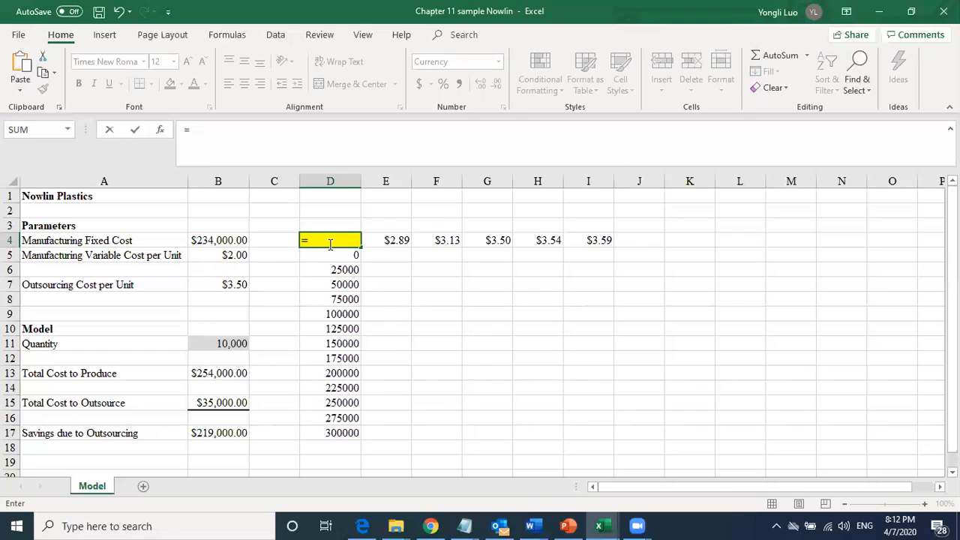
pyautogui.click(205, 240)
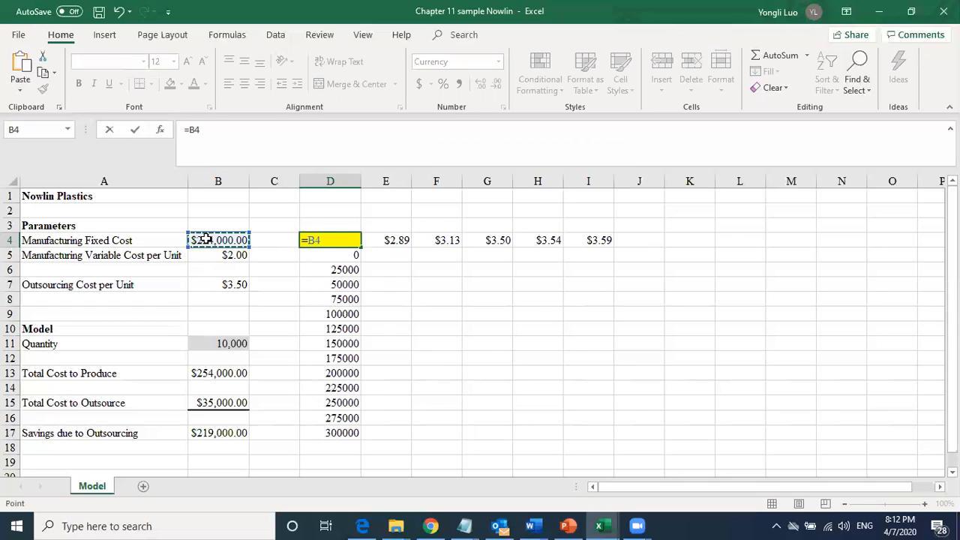
pyautogui.write('+')
pyautogui.click(215, 255)
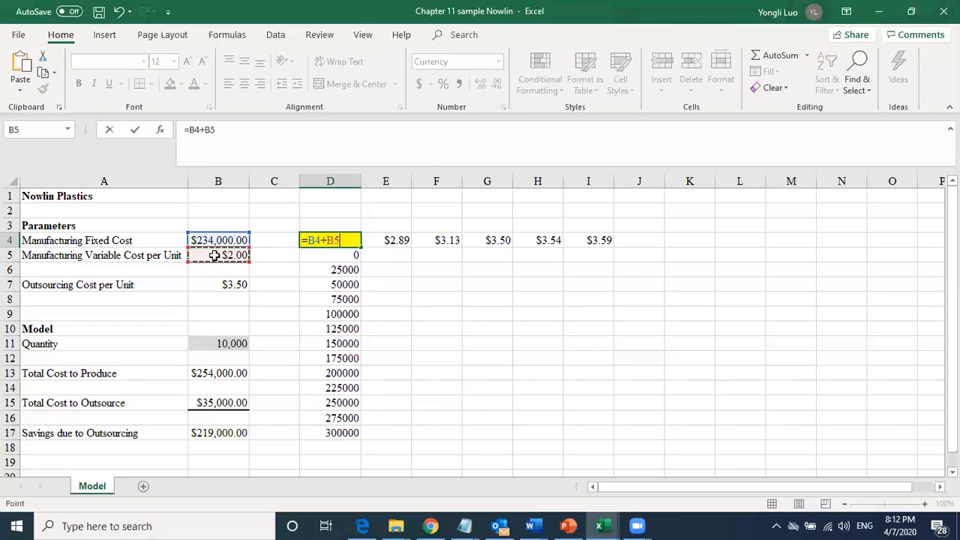
pyautogui.write('*')
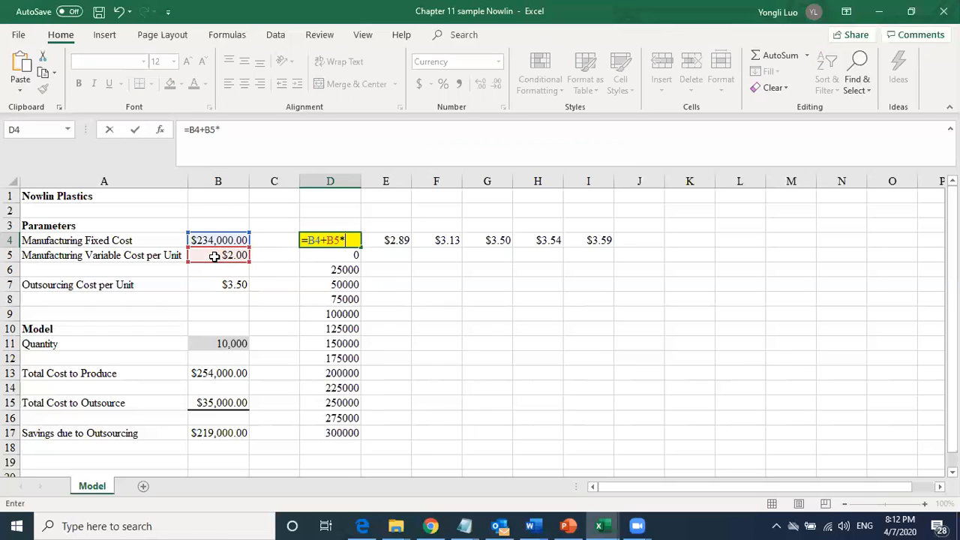
pyautogui.click(208, 342)
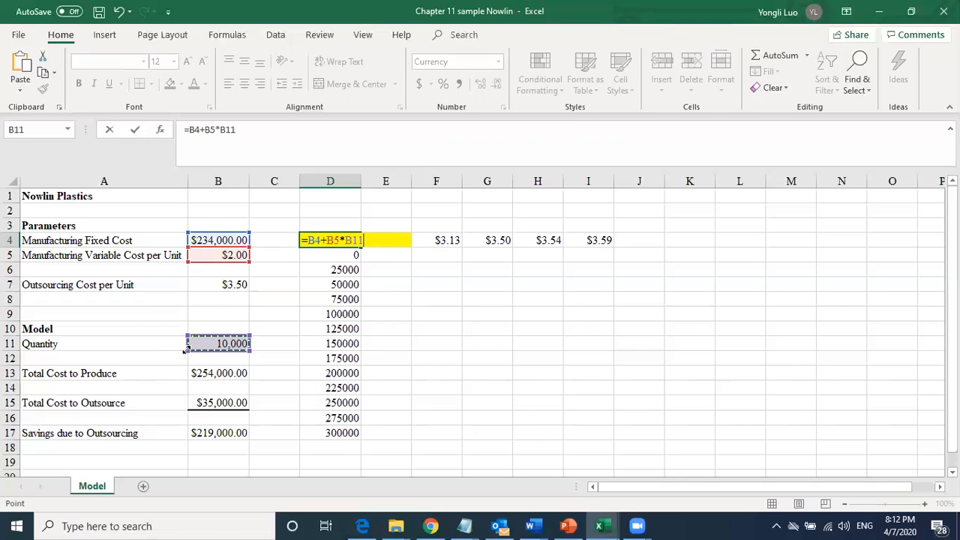
pyautogui.write('-')
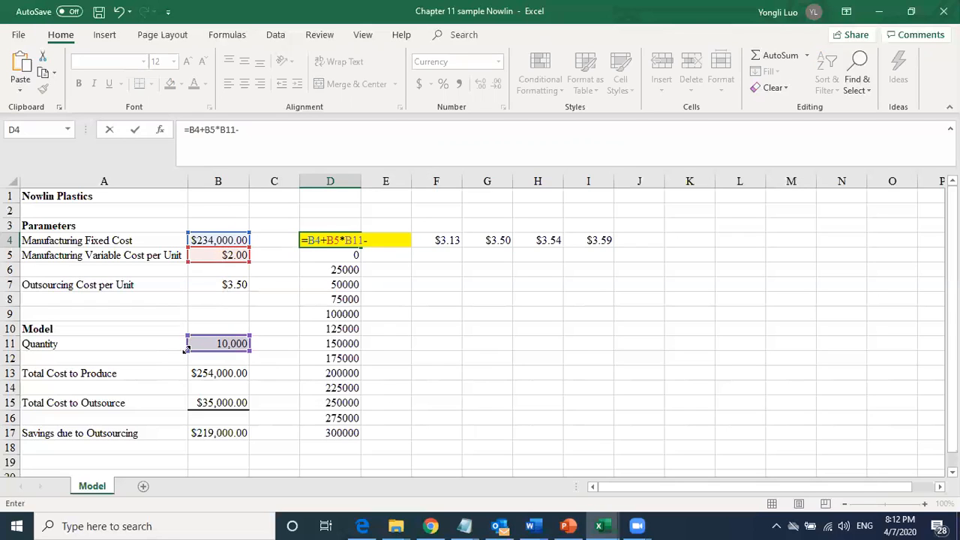
pyautogui.click(223, 284)
pyautogui.write('*')
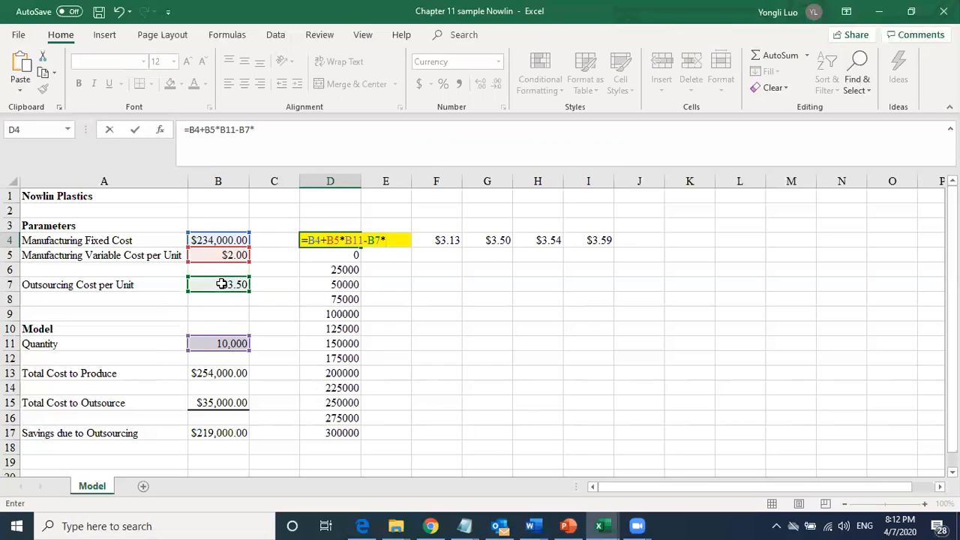
pyautogui.click(211, 342)
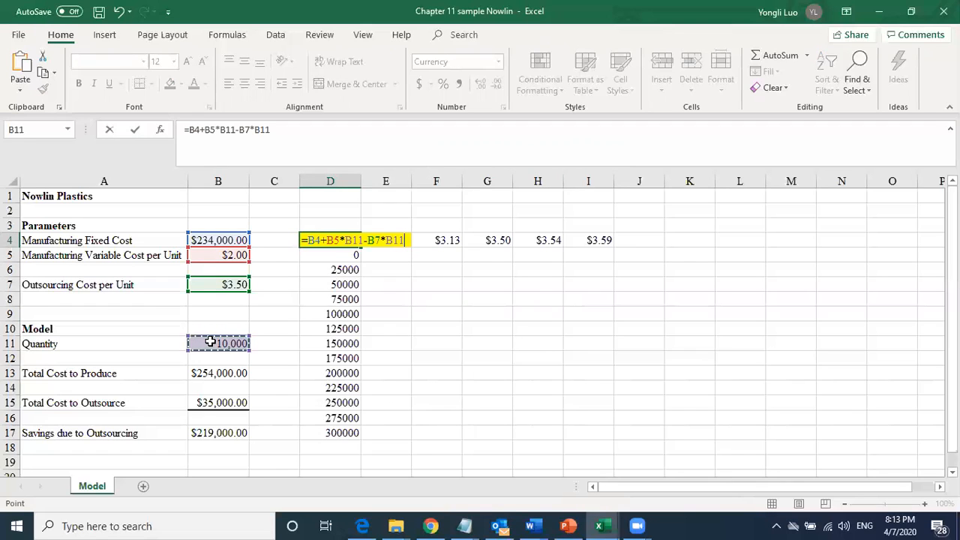
pyautogui.press('Return')
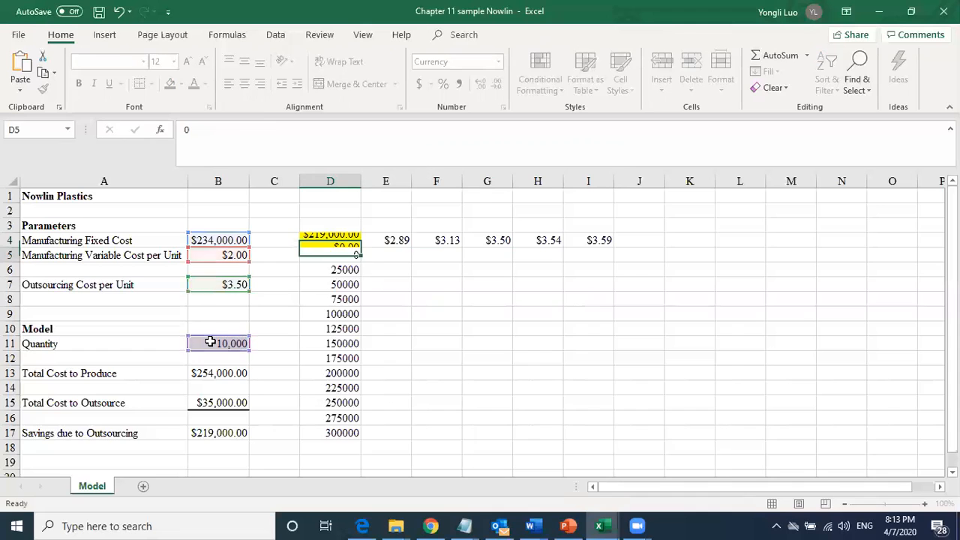
pyautogui.click(318, 240)
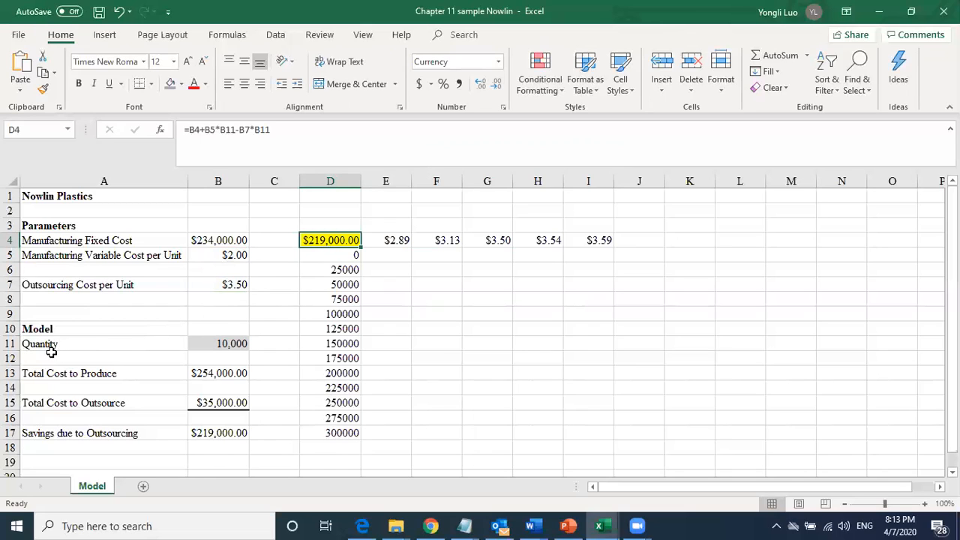
# Fill the quantity series from 0 and 25000 in D5:D6 down to 300000 in D17.
pyautogui.click(344, 257)
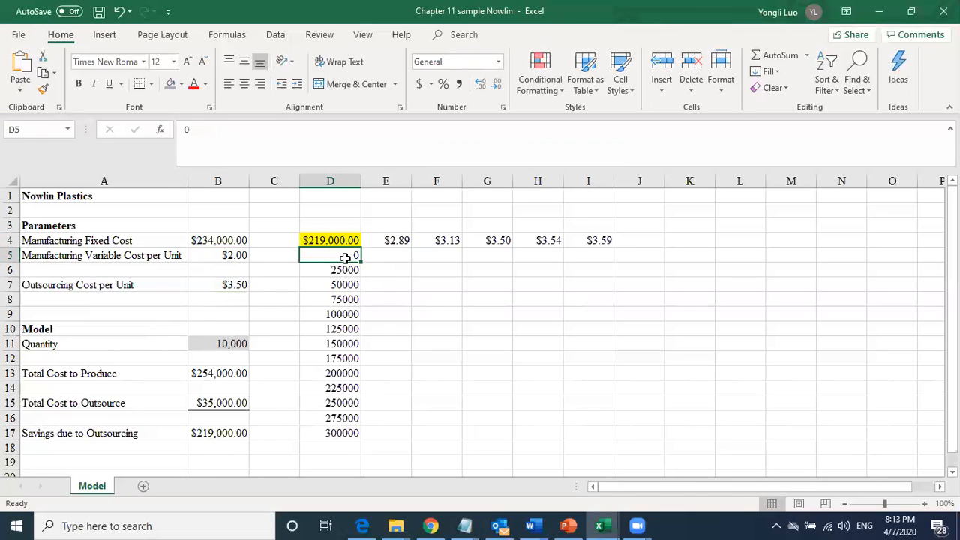
pyautogui.moveTo(344, 260); pyautogui.dragTo(344, 271)
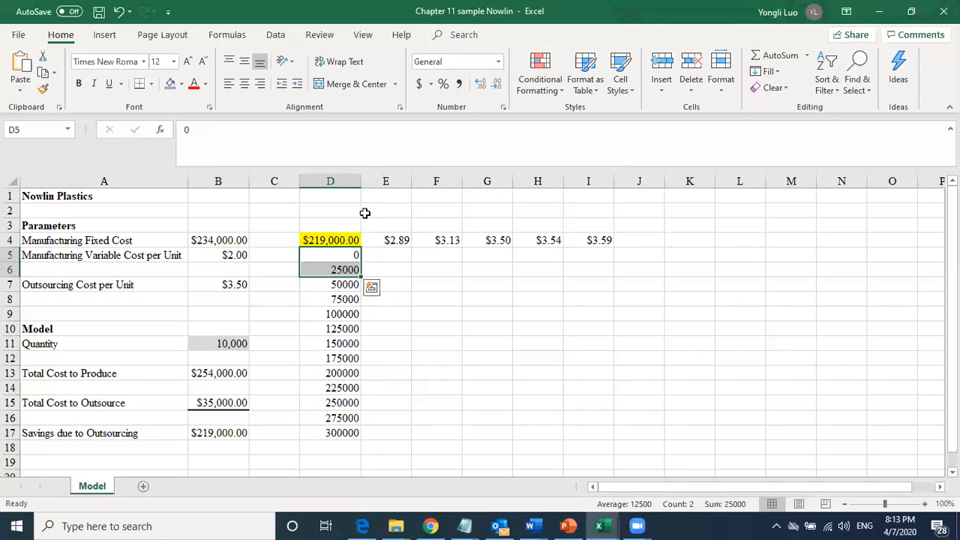
pyautogui.click(335, 256)
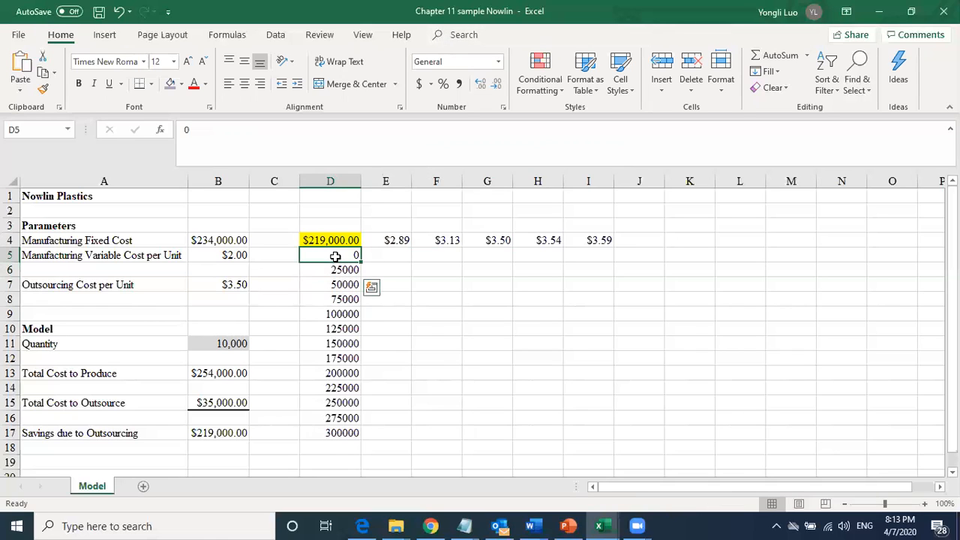
pyautogui.moveTo(335, 256); pyautogui.dragTo(348, 441)
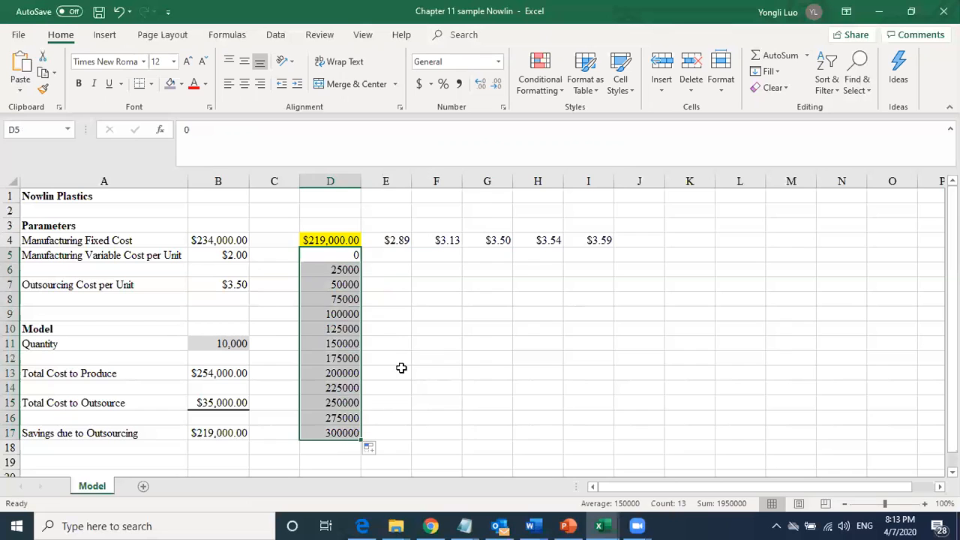
pyautogui.click(416, 332)
# Create a two-way What-If data table over D4:I17 with row input cell B7 and column input cell B11.
pyautogui.moveTo(326, 240); pyautogui.dragTo(578, 433)
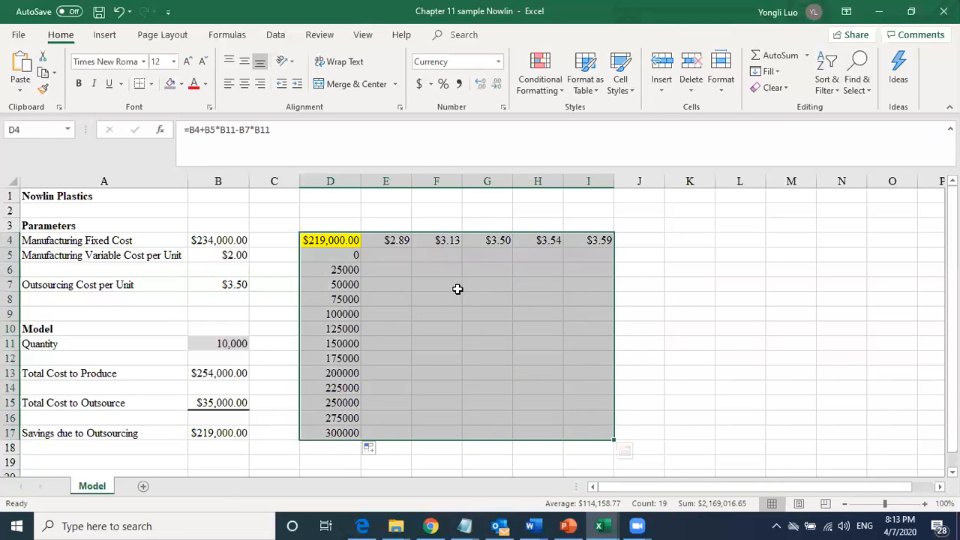
pyautogui.click(276, 36)
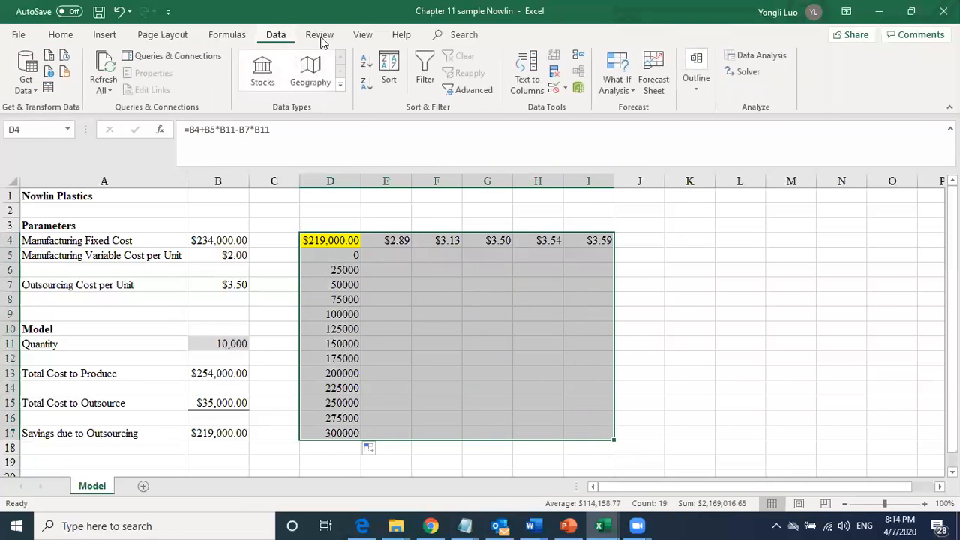
pyautogui.click(629, 89)
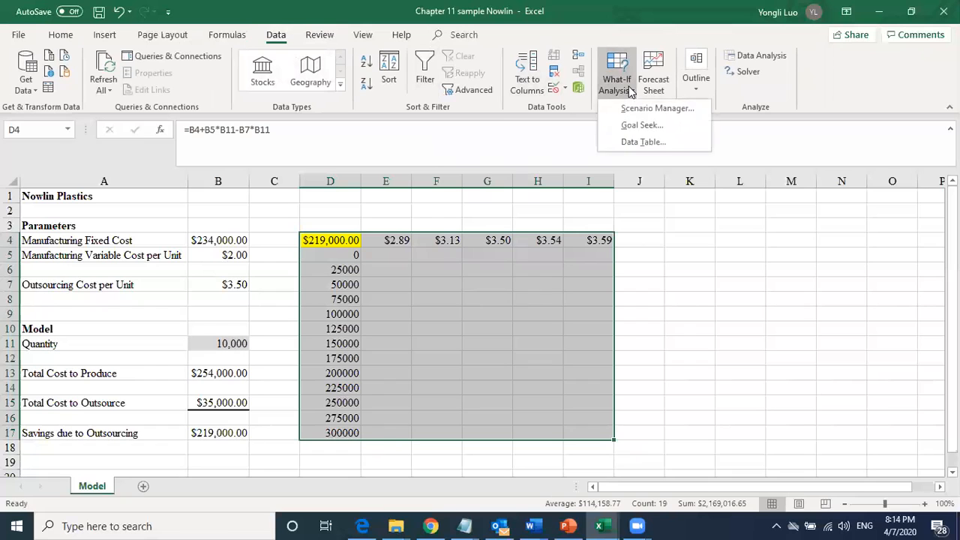
pyautogui.click(642, 143)
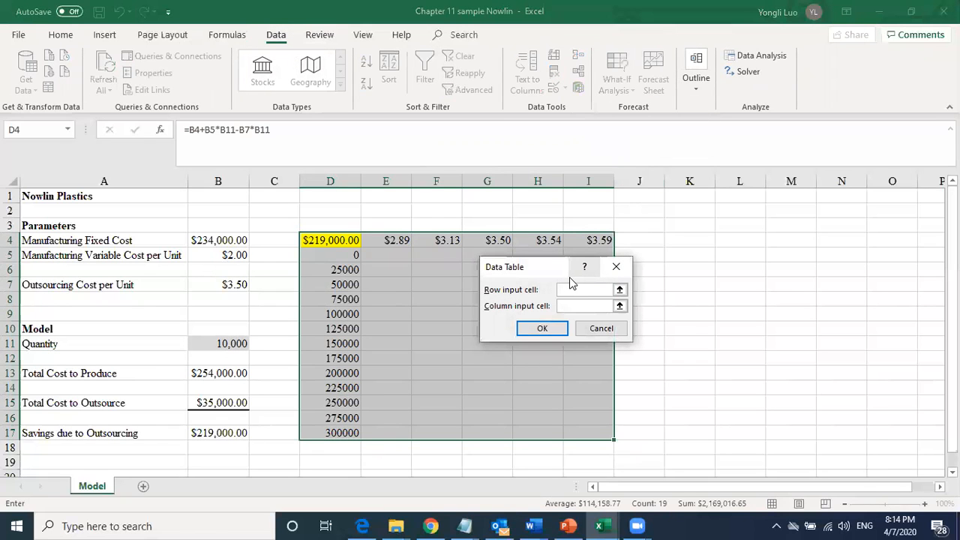
pyautogui.click(206, 283)
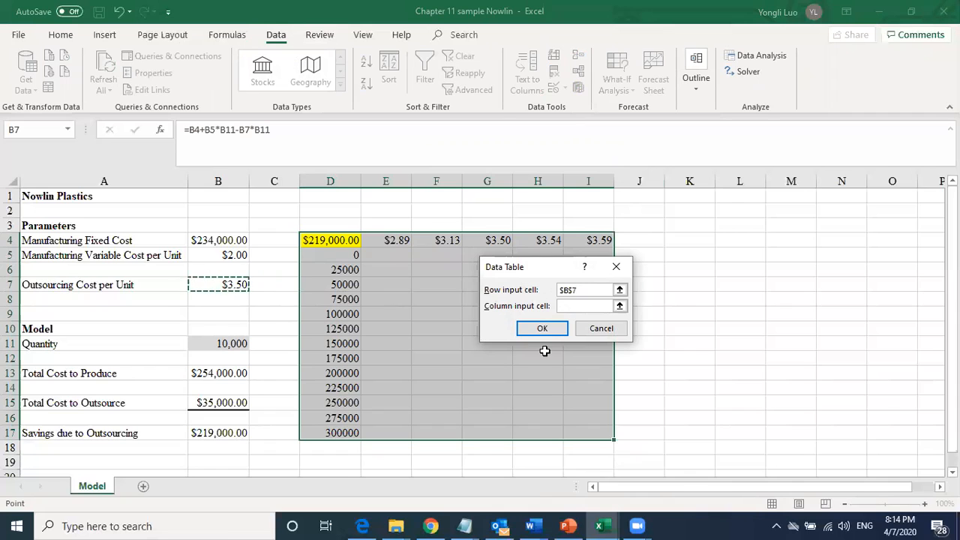
pyautogui.click(566, 306)
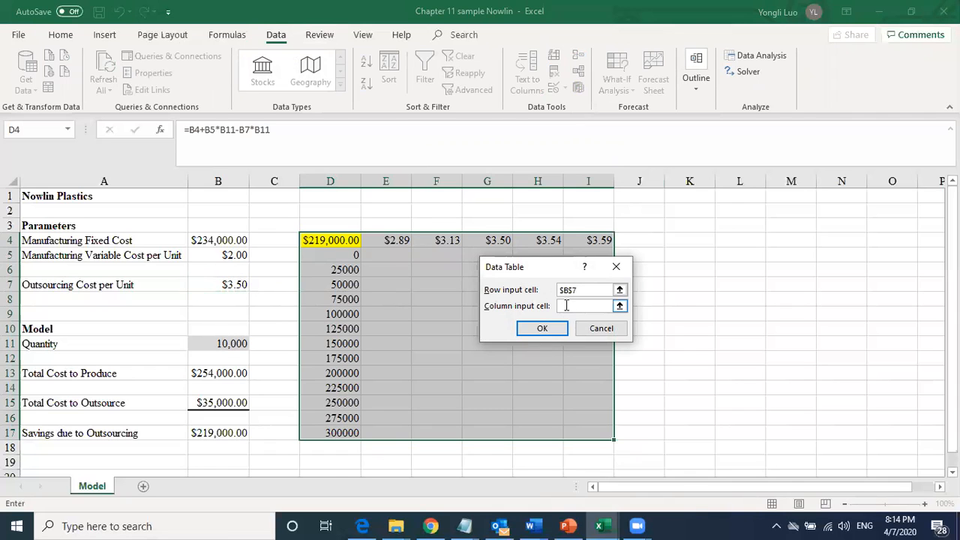
pyautogui.click(218, 345)
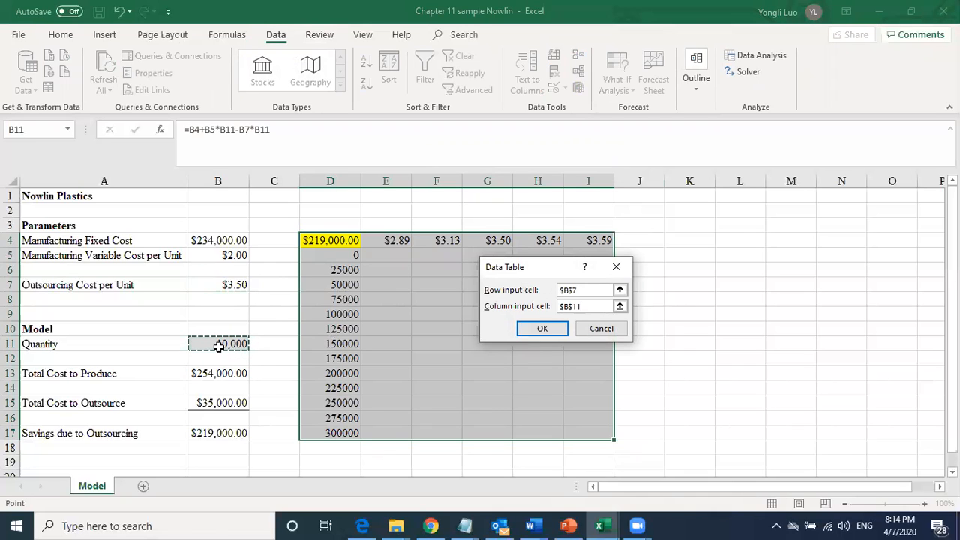
pyautogui.click(539, 328)
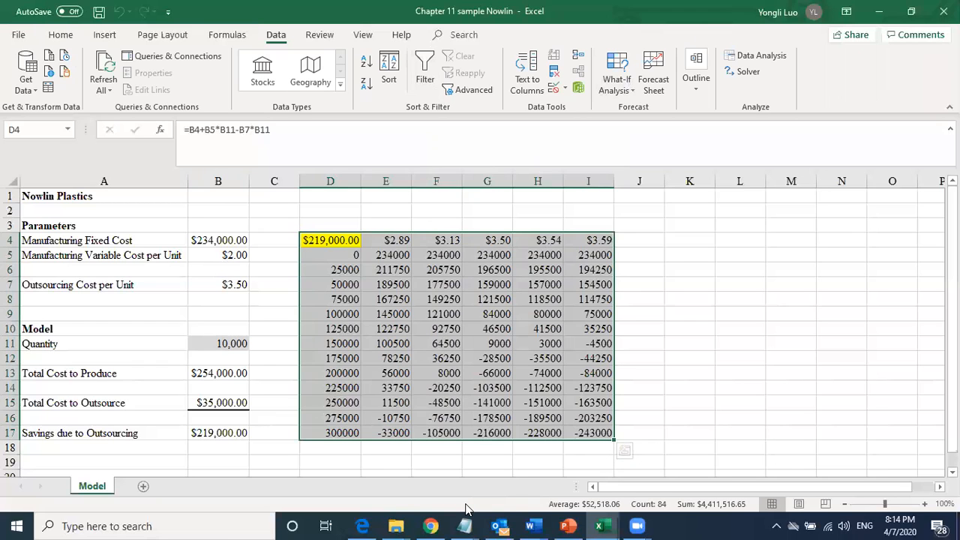
pyautogui.moveTo(432, 525)
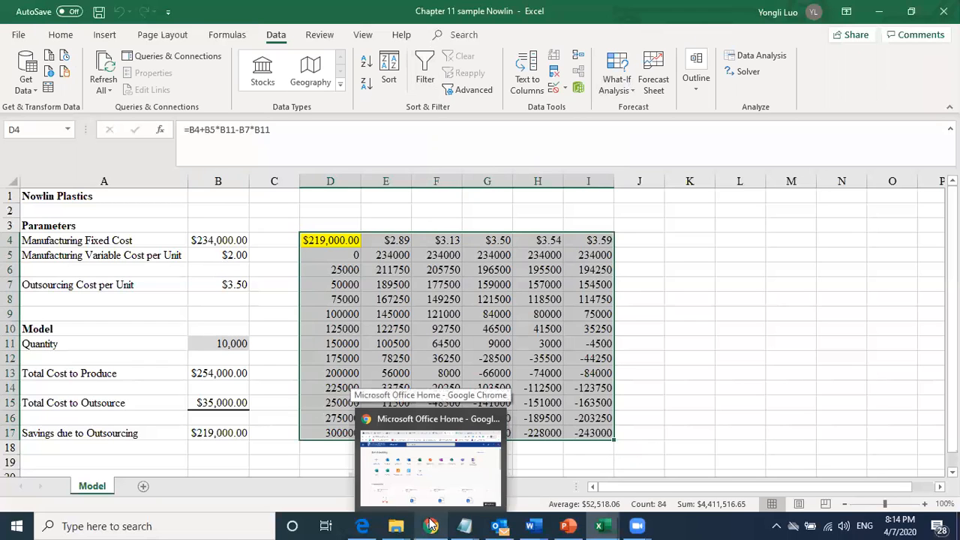
pyautogui.click(624, 89)
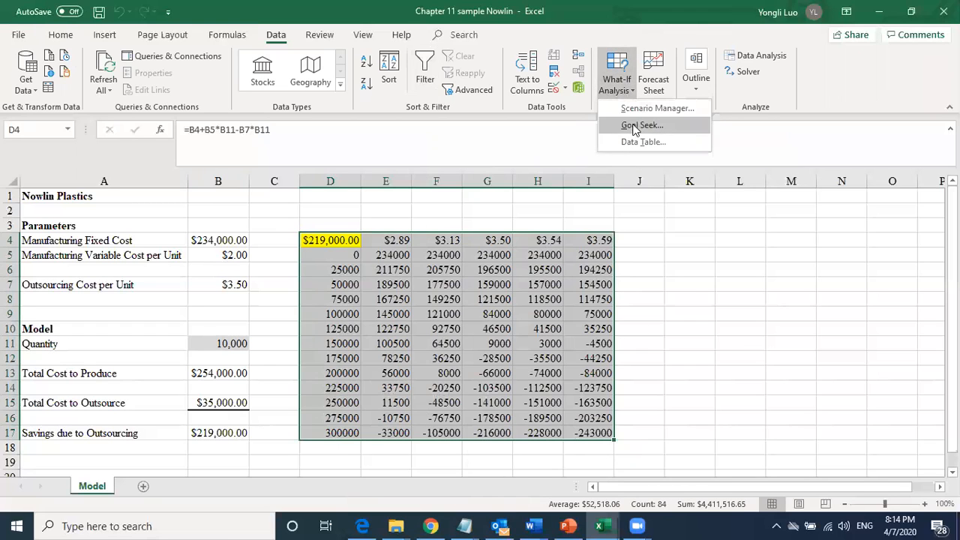
pyautogui.click(755, 346)
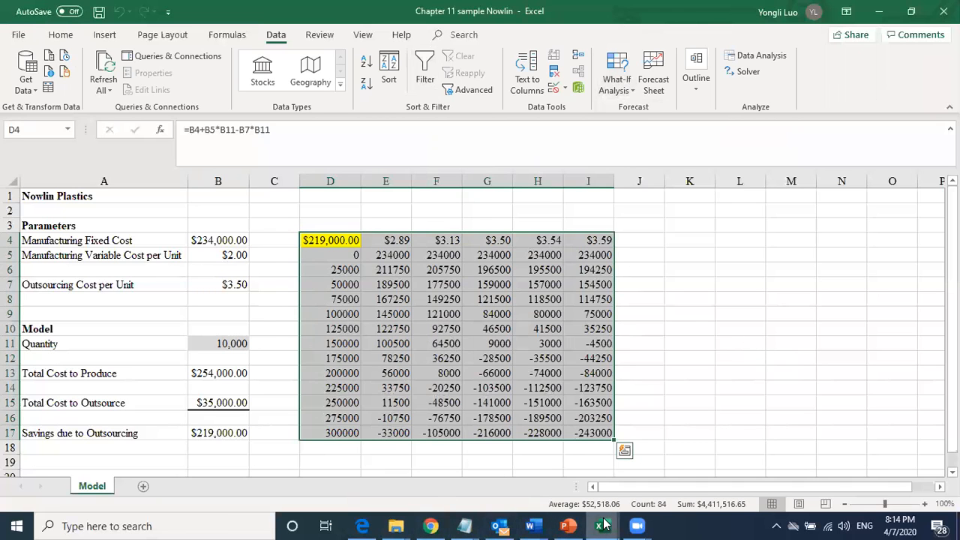
# Look over the sheets of the Chapter 11 Middletown workbook, and return to the Chapter 11 sample Nowlin workbook.
pyautogui.moveTo(600, 526)
pyautogui.click(654, 417)
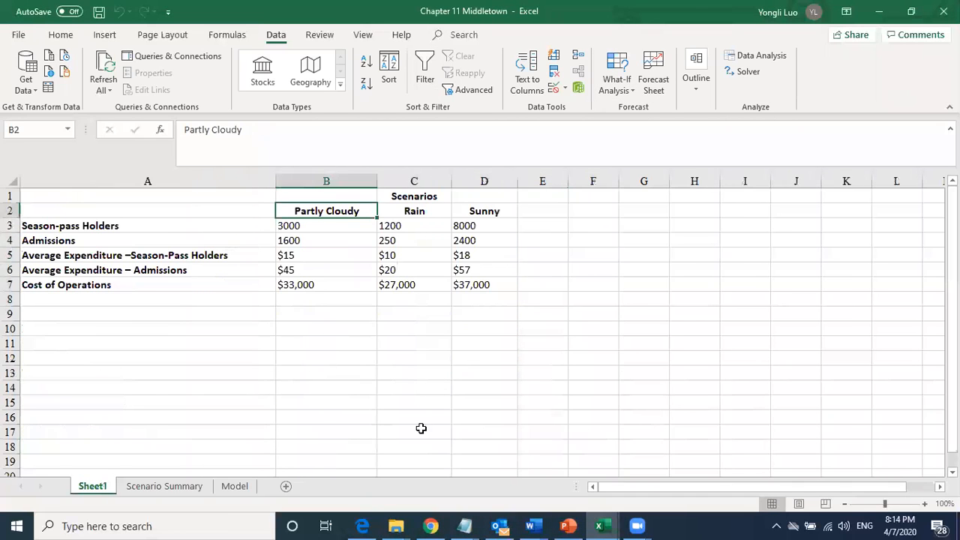
pyautogui.click(234, 486)
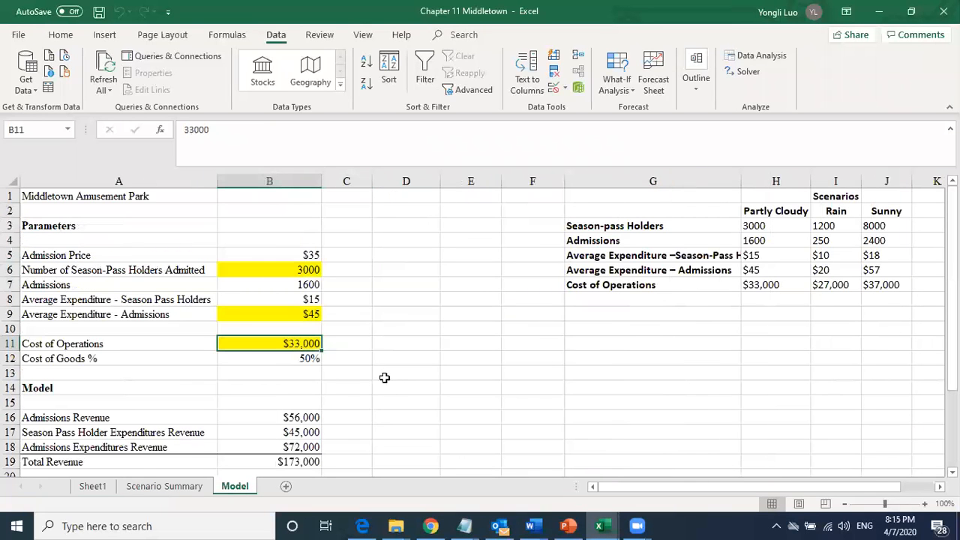
pyautogui.click(172, 487)
pyautogui.click(107, 486)
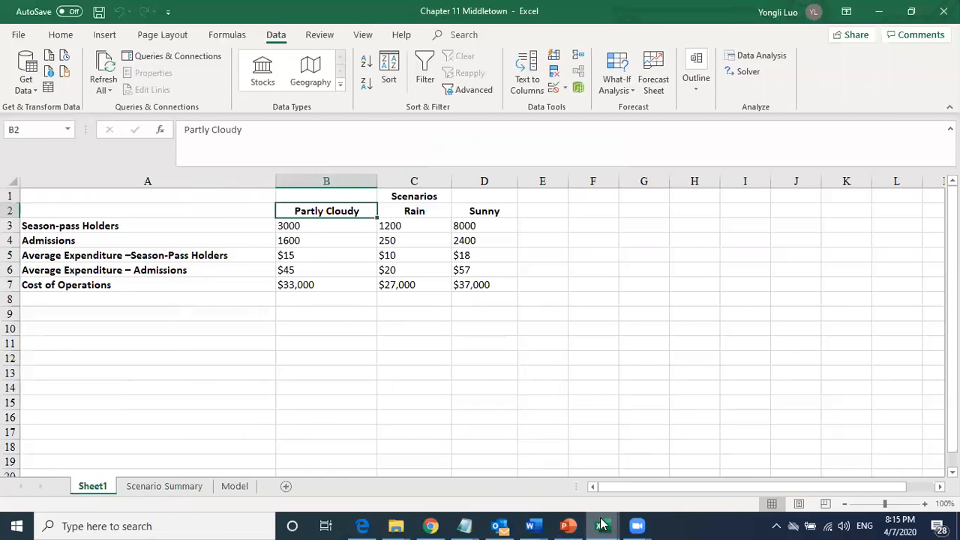
pyautogui.moveTo(600, 524)
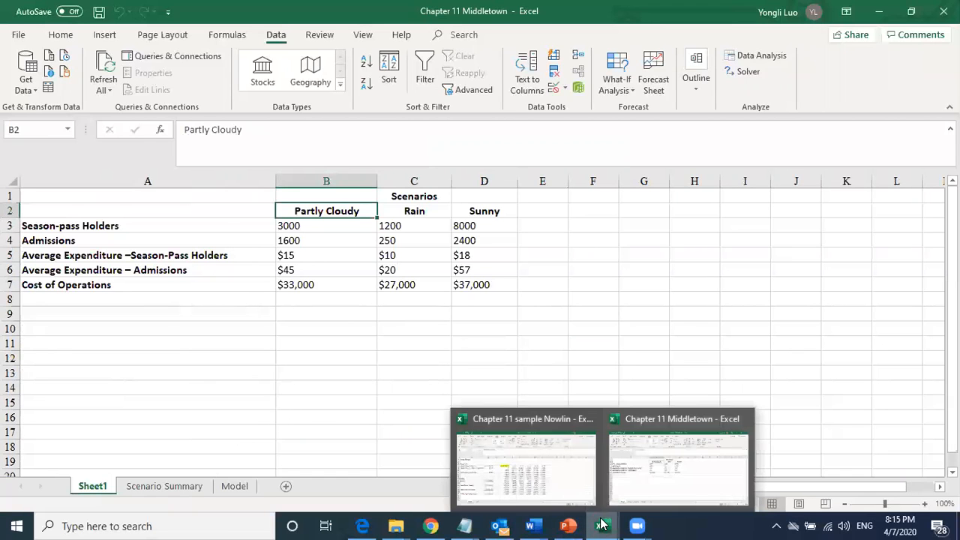
pyautogui.click(556, 437)
# Enter 0 in C17 beside Savings due to Outsourcing as the target savings value.
pyautogui.click(212, 344)
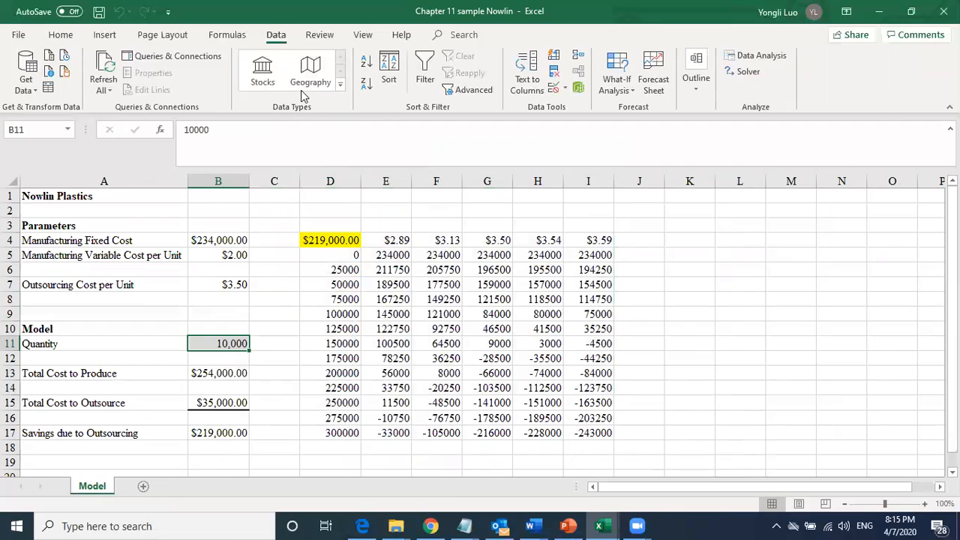
pyautogui.click(213, 438)
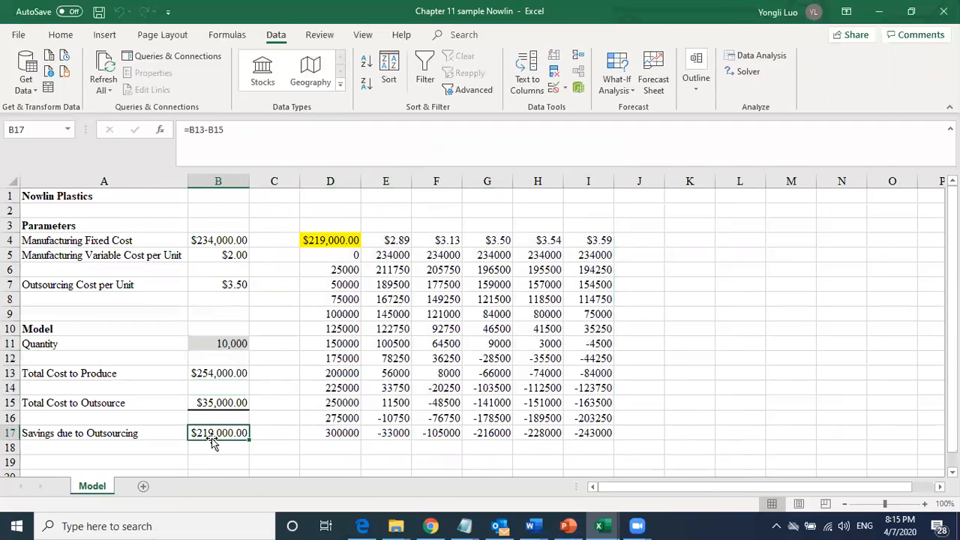
pyautogui.click(270, 434)
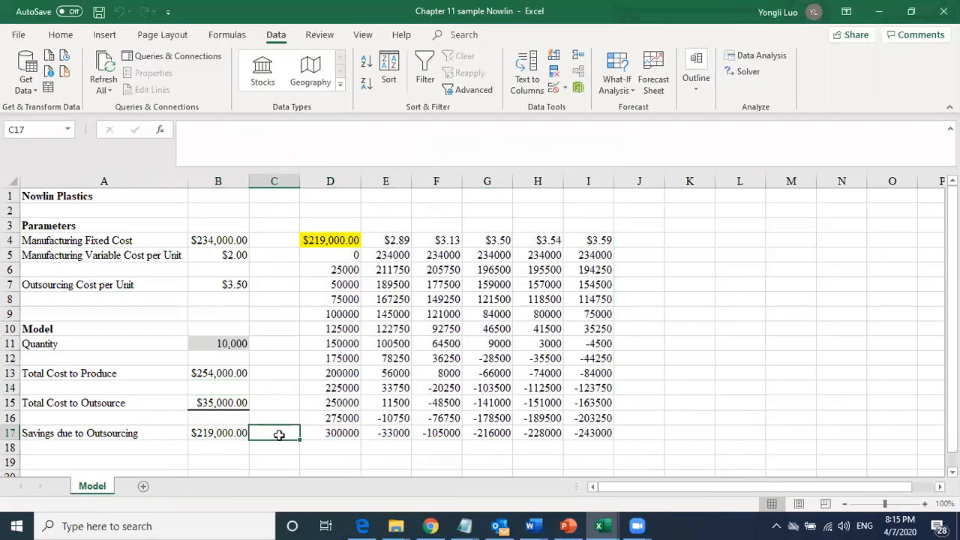
pyautogui.write('0')
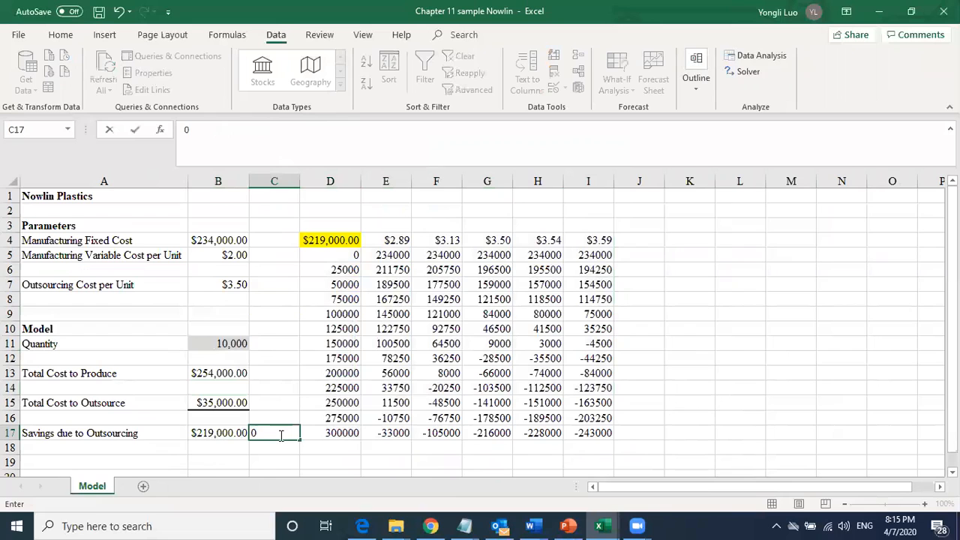
pyautogui.click(271, 448)
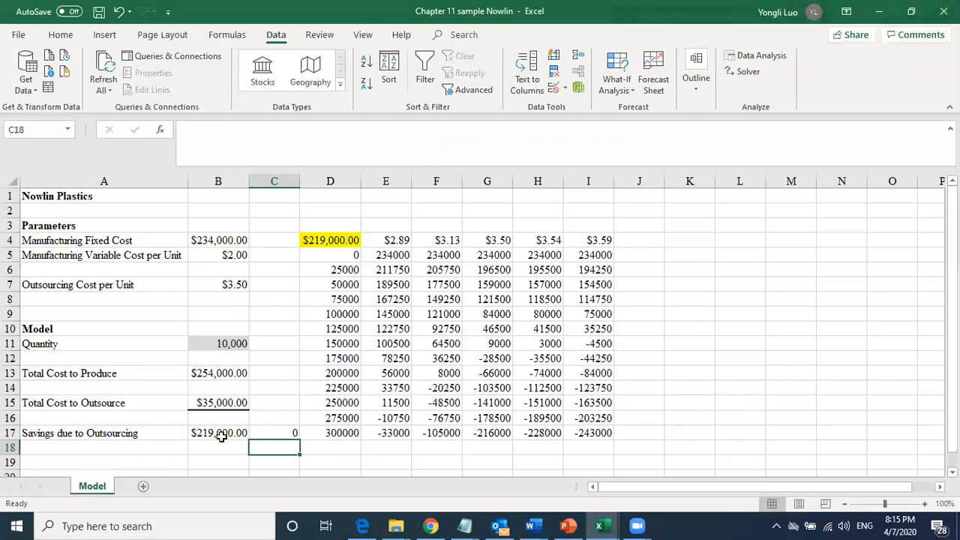
# Run Goal Seek to bring the outsourcing savings in B17 to 0 by changing the quantity in B11, and keep the solution.
pyautogui.click(224, 433)
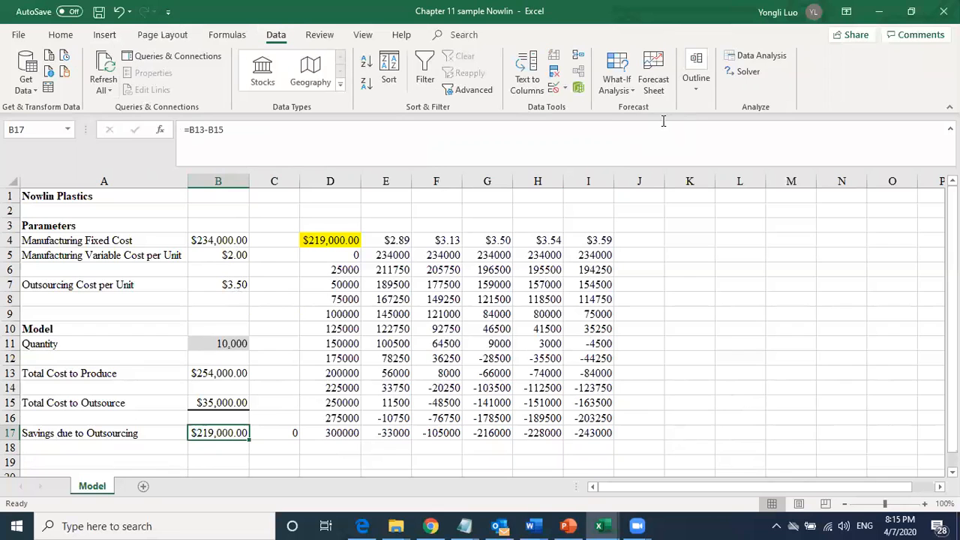
pyautogui.click(618, 84)
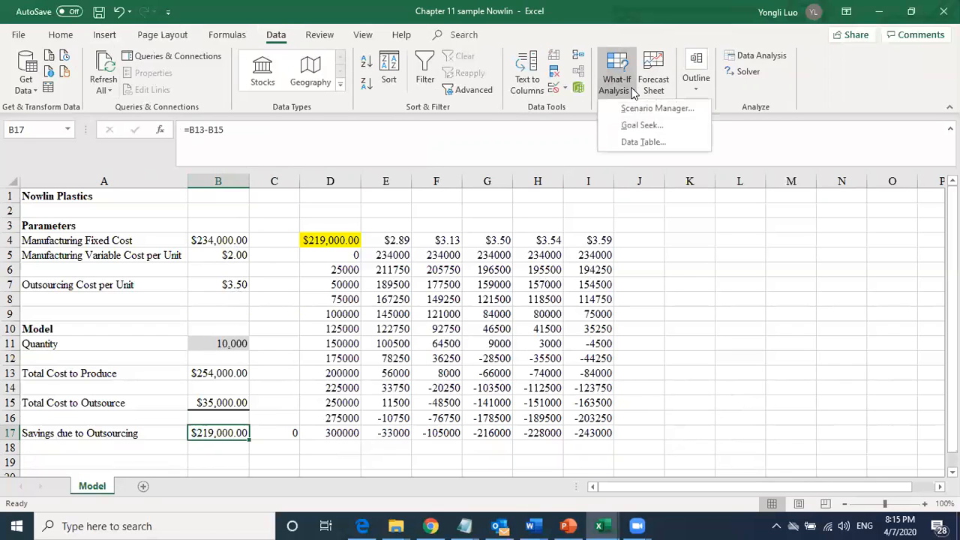
pyautogui.click(639, 124)
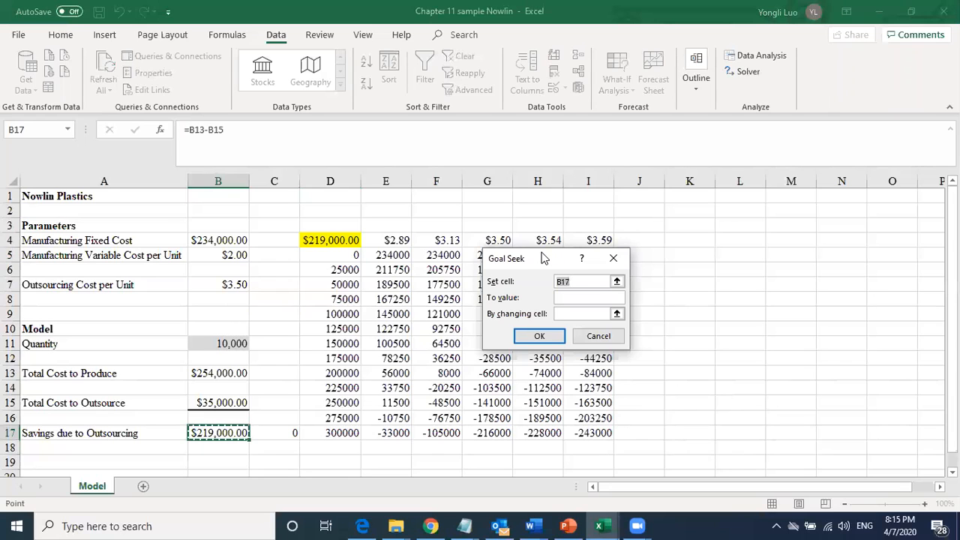
pyautogui.moveTo(544, 258); pyautogui.dragTo(365, 203)
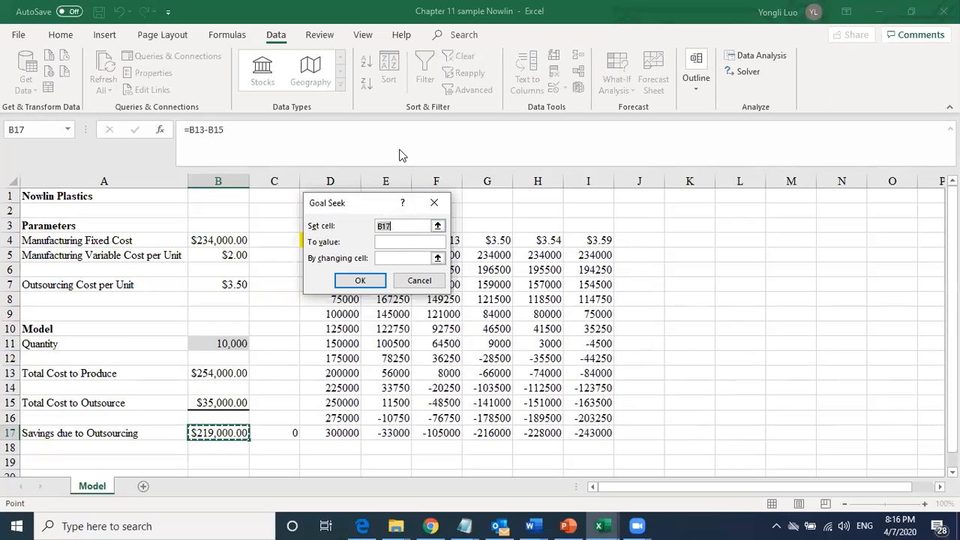
pyautogui.click(210, 435)
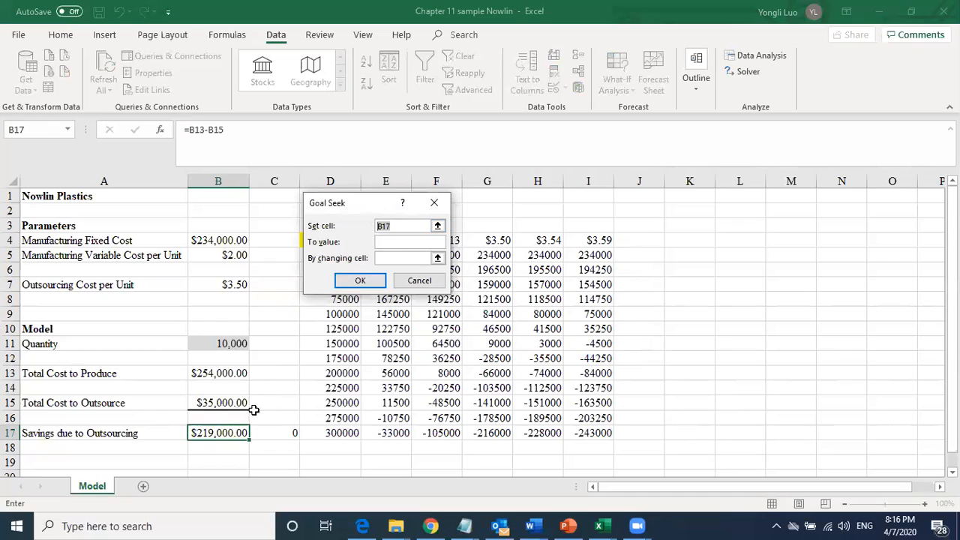
pyautogui.click(207, 434)
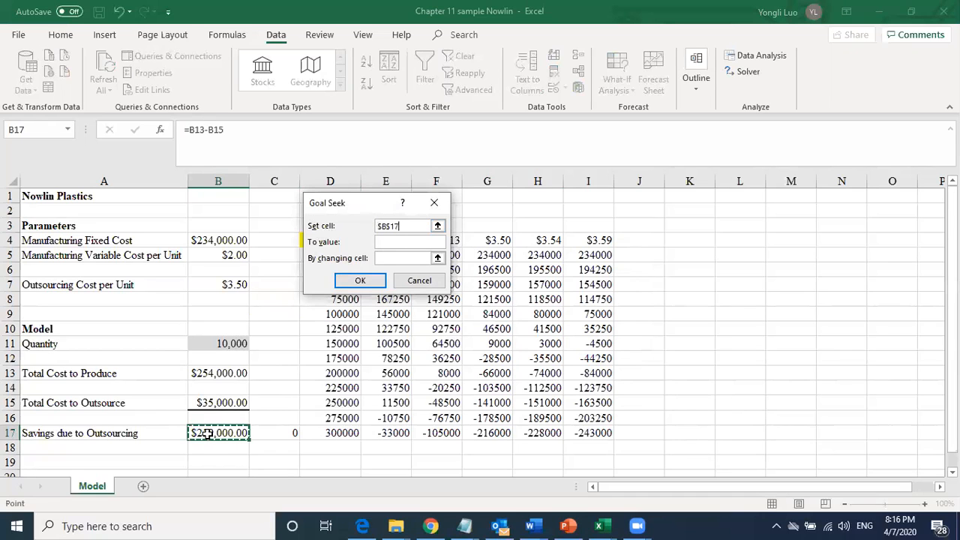
pyautogui.click(383, 242)
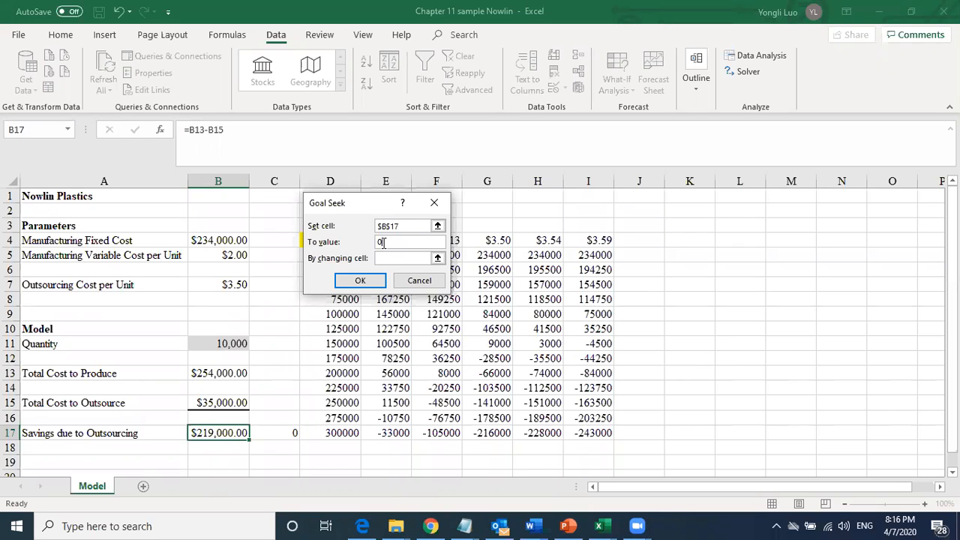
pyautogui.click(387, 258)
pyautogui.click(219, 343)
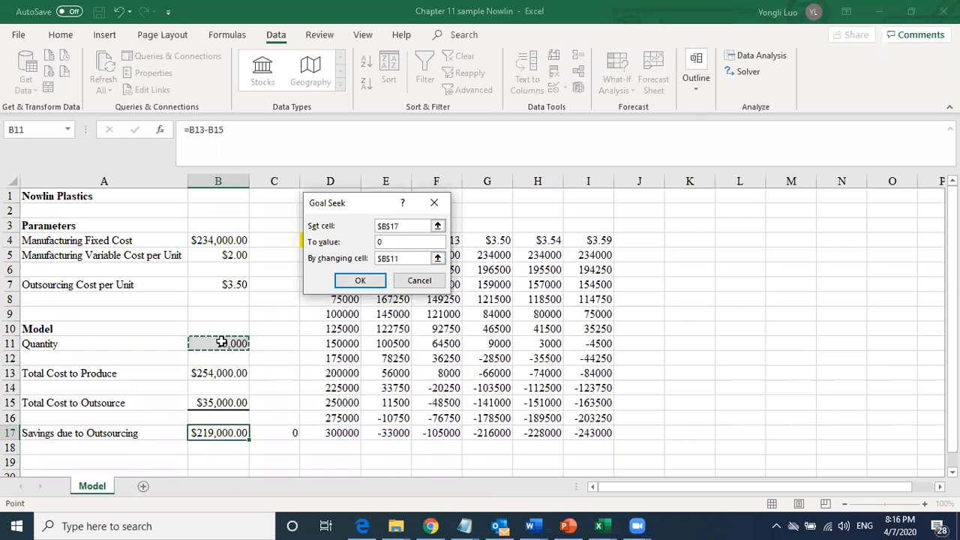
pyautogui.click(358, 281)
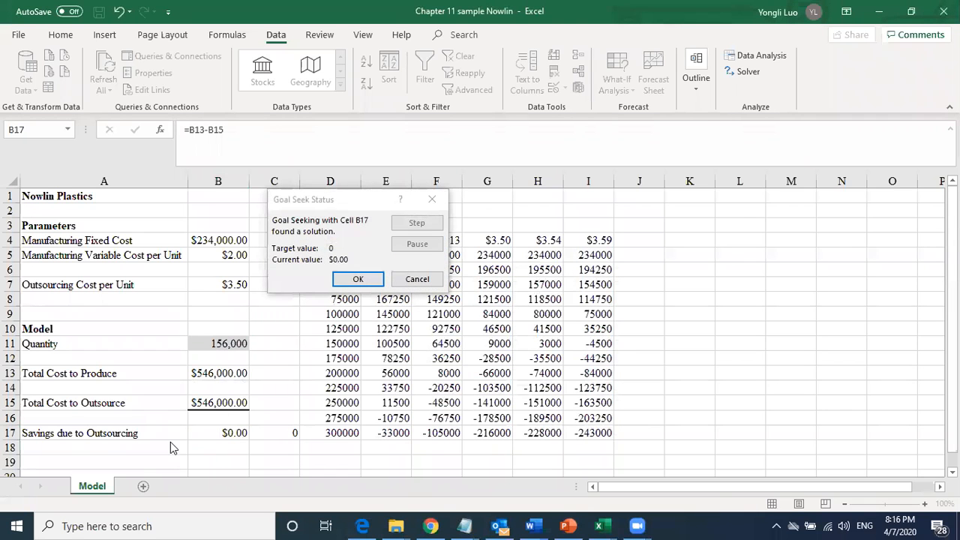
pyautogui.click(360, 279)
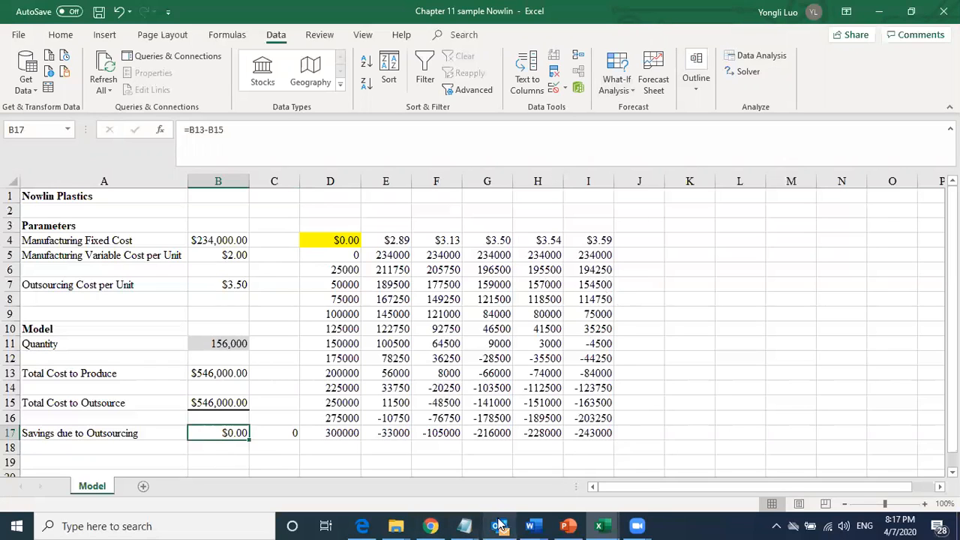
# Switch to PowerPoint and review the What-If Analysis slides from the two-way data table results to the Middletown Amusement Park profit model.
pyautogui.click(568, 525)
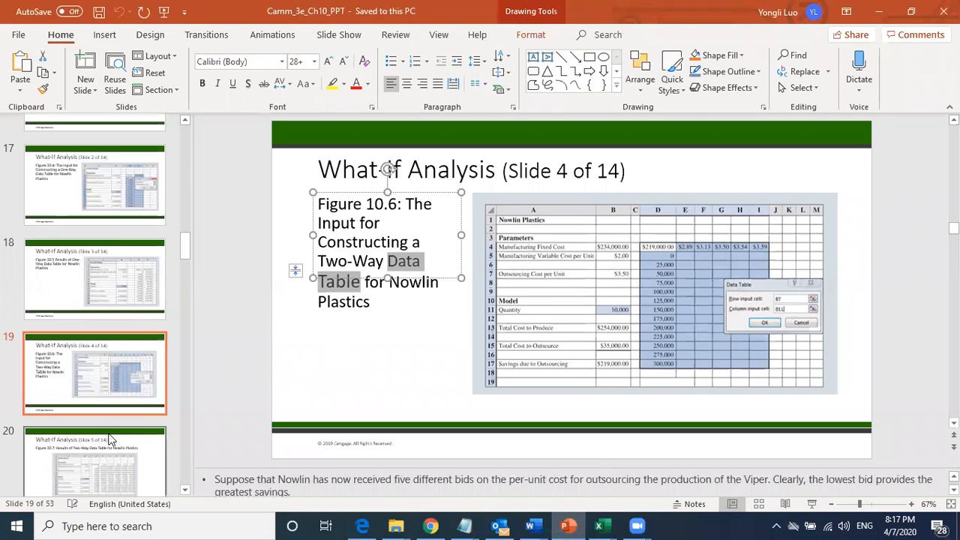
pyautogui.click(120, 458)
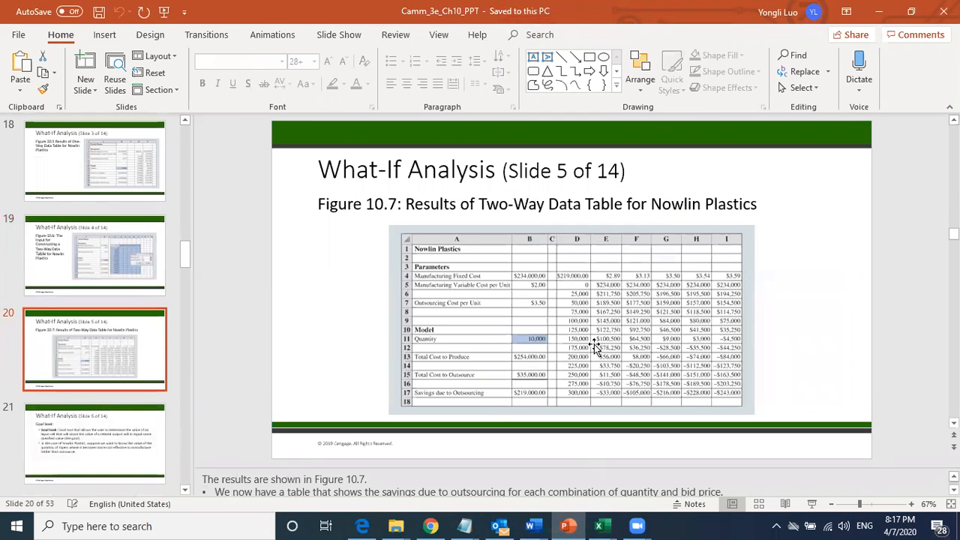
pyautogui.scroll(-2, 593, 346)
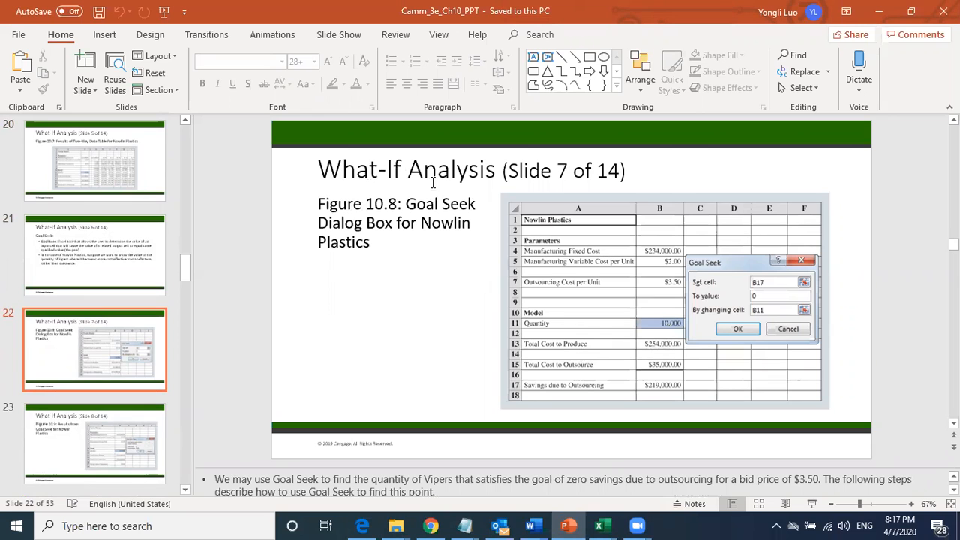
pyautogui.scroll(-1, 125, 386)
pyautogui.click(87, 435)
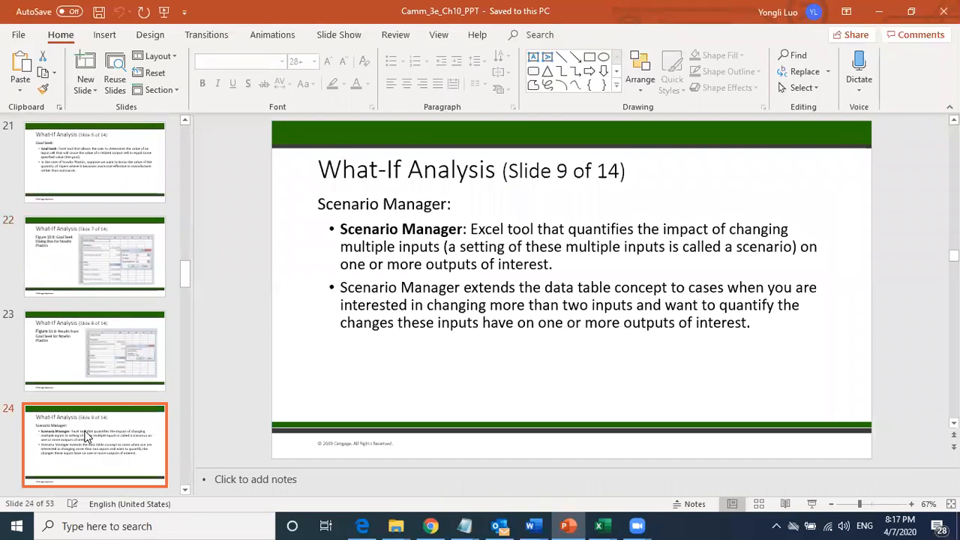
pyautogui.scroll(-2, 88, 424)
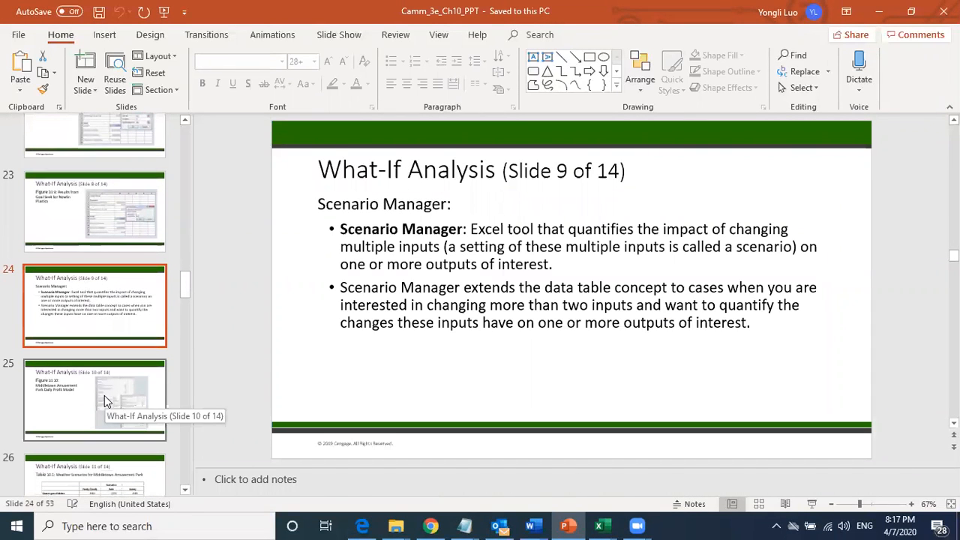
pyautogui.click(104, 395)
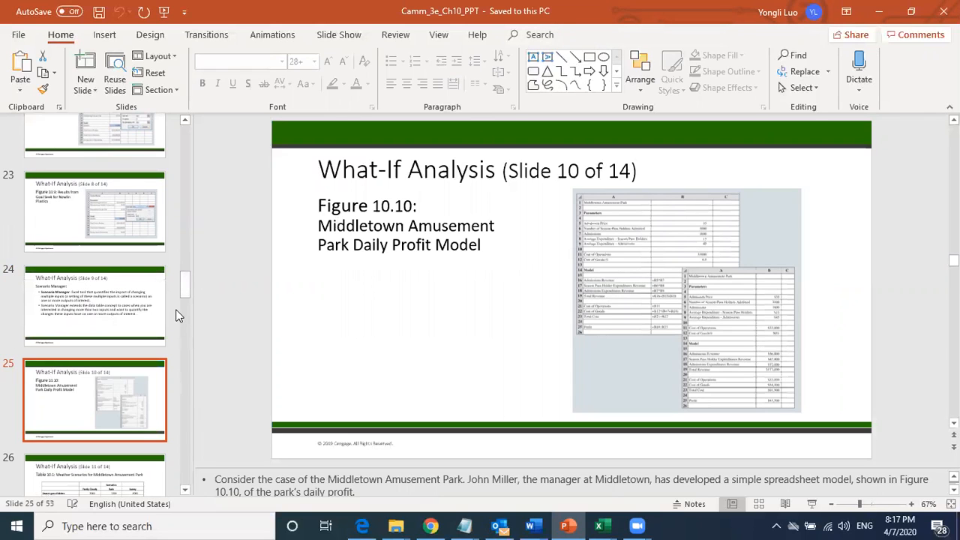
# Switch to the Chapter 11 Middletown workbook in Excel and open its Model sheet.
pyautogui.click(598, 525)
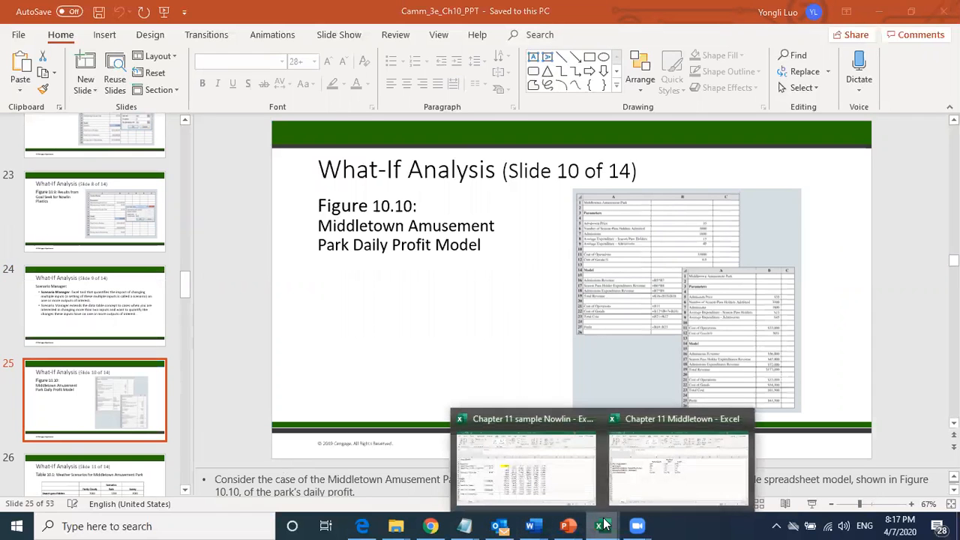
pyautogui.click(643, 419)
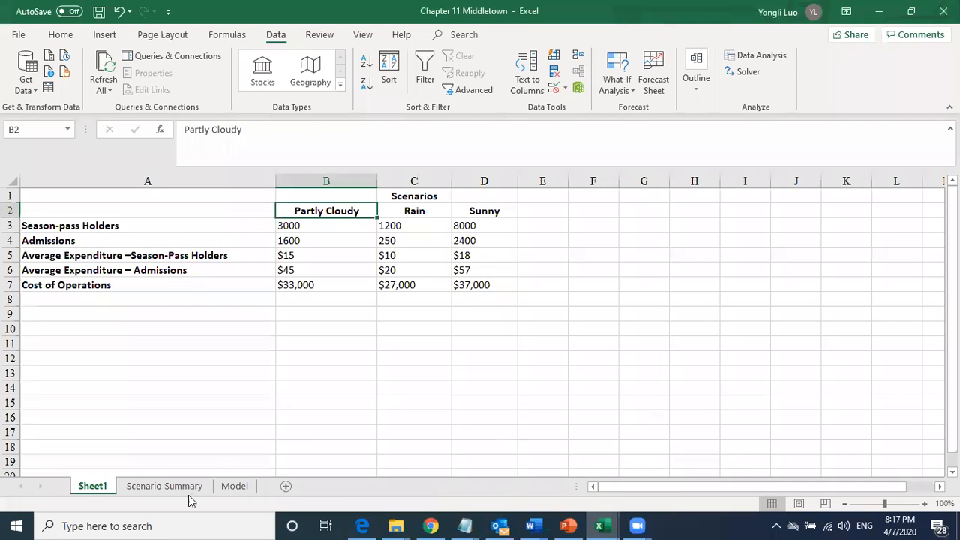
pyautogui.click(164, 486)
pyautogui.click(236, 487)
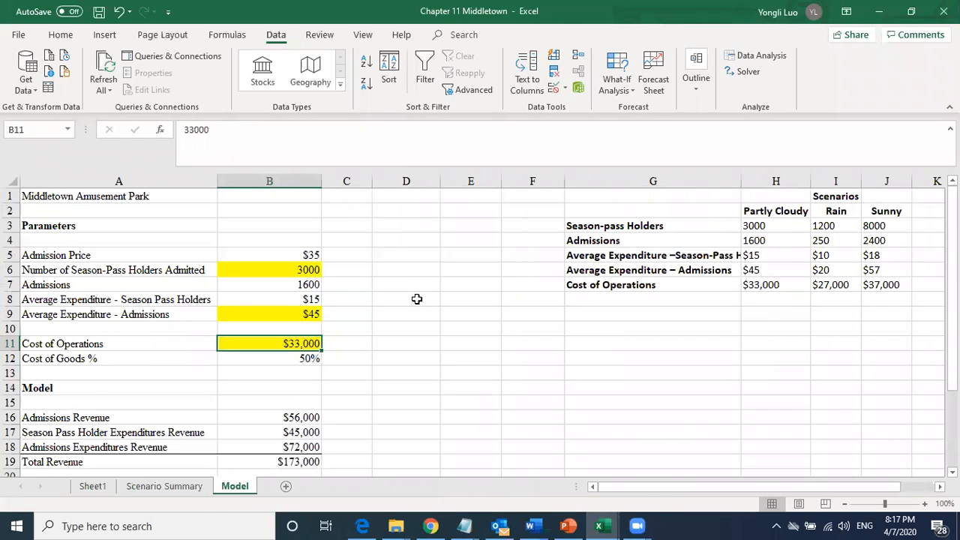
# Examine the Middletown Amusement Park model and its parameter cells, from Admission Price in B5 to Cost of Goods % in B12.
pyautogui.scroll(-3, 405, 289)
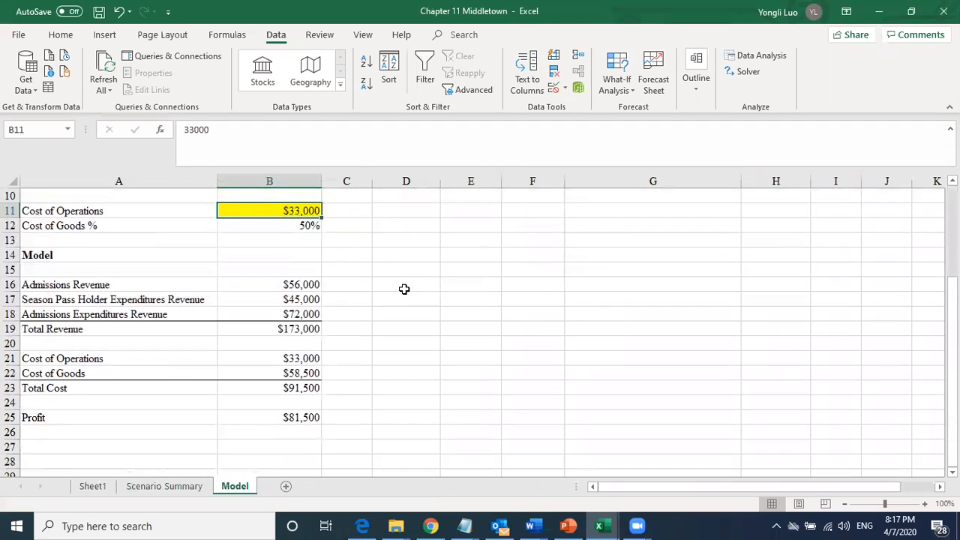
pyautogui.scroll(2, 405, 289)
pyautogui.scroll(-2, 404, 290)
pyautogui.scroll(3, 405, 291)
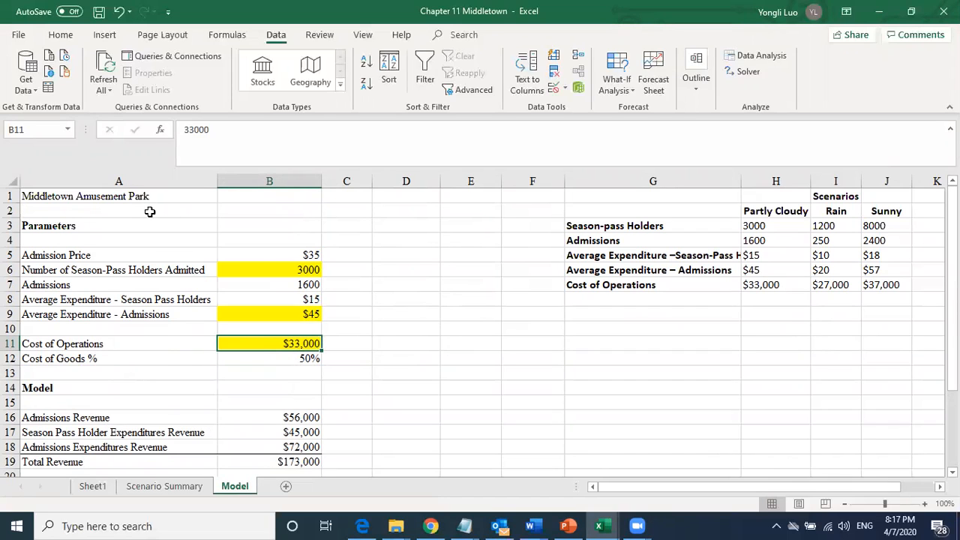
pyautogui.click(285, 255)
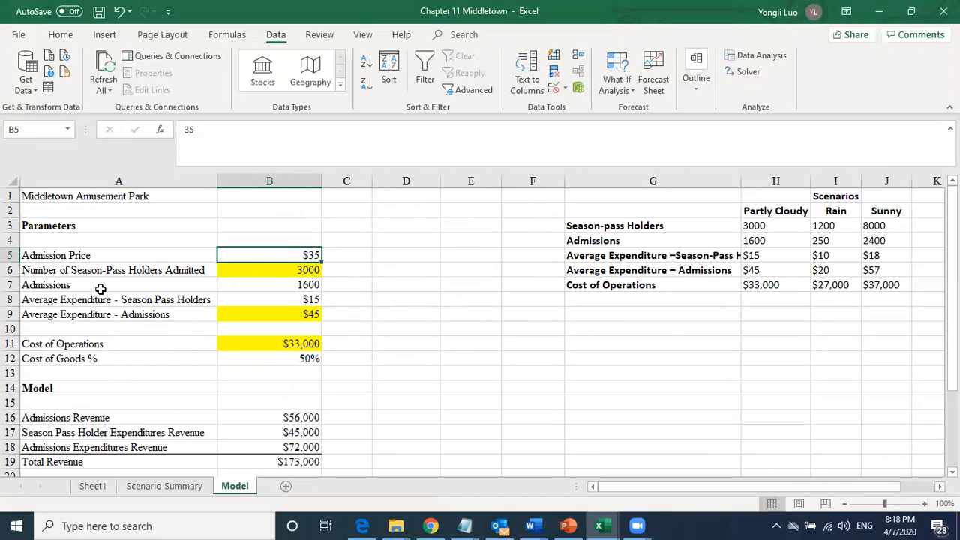
pyautogui.click(269, 273)
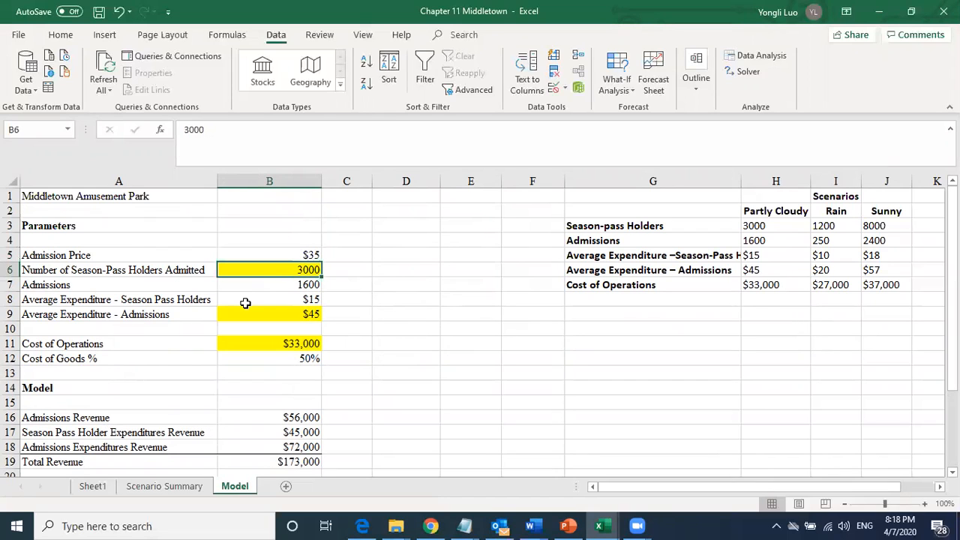
pyautogui.click(255, 286)
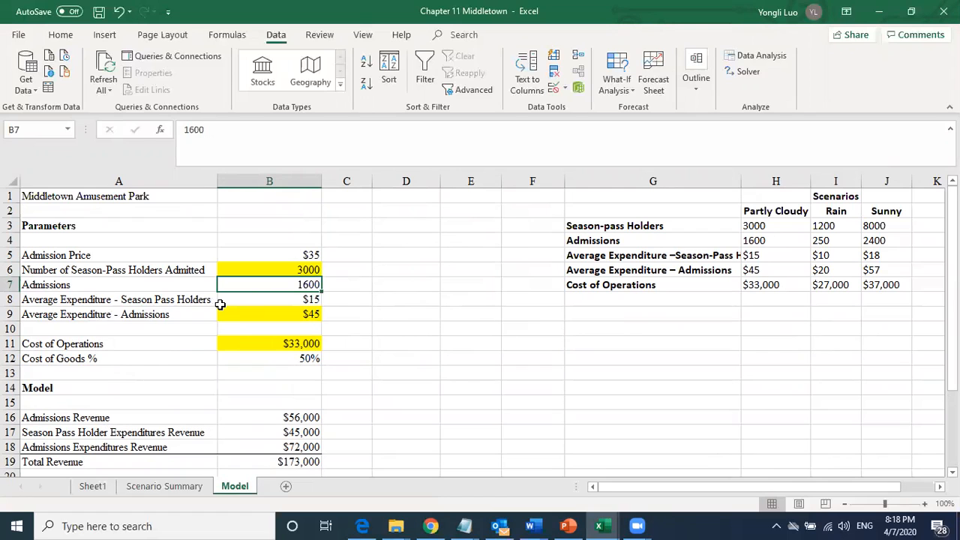
pyautogui.click(275, 299)
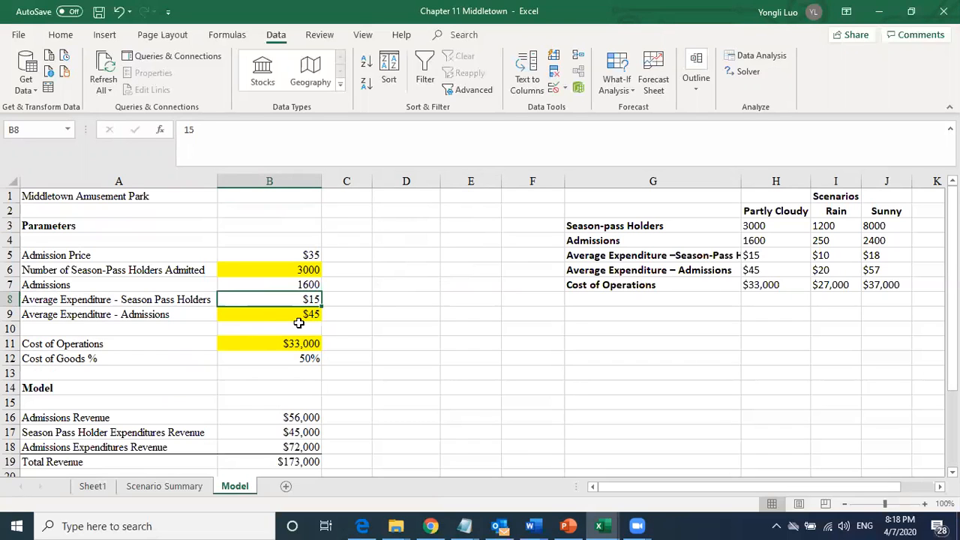
pyautogui.click(260, 344)
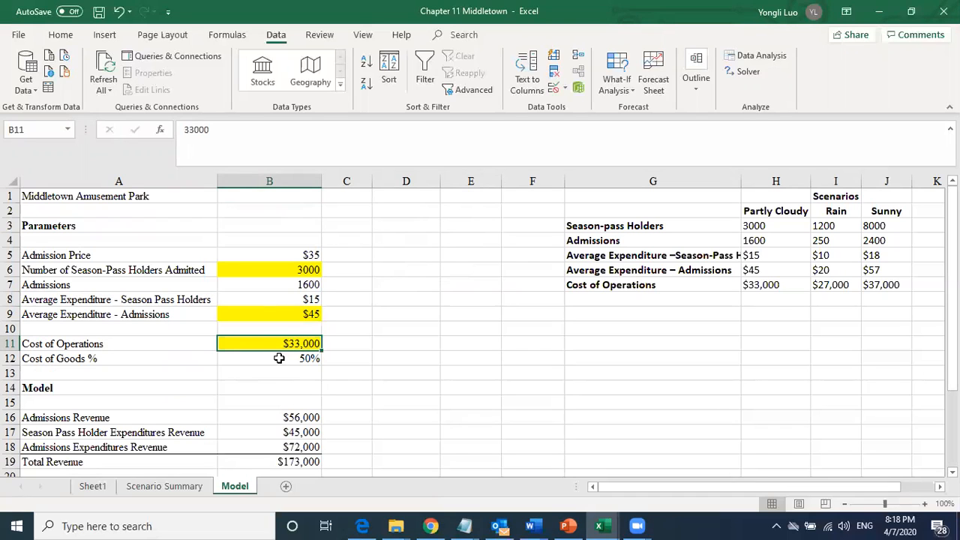
pyautogui.click(264, 361)
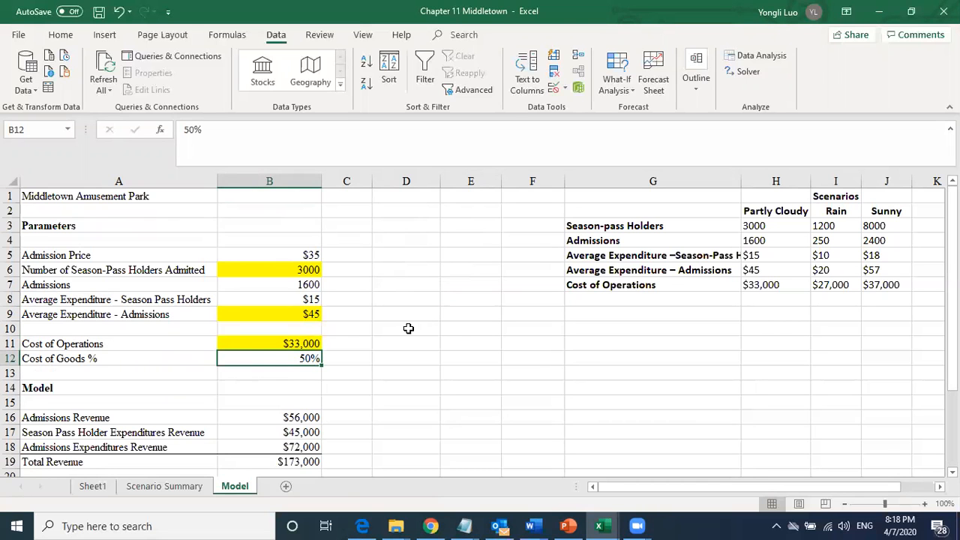
# Re-enter the Admissions Revenue formula in B16 as =B5*B7, multiplying Admission Price by Admissions.
pyautogui.scroll(-2, 408, 328)
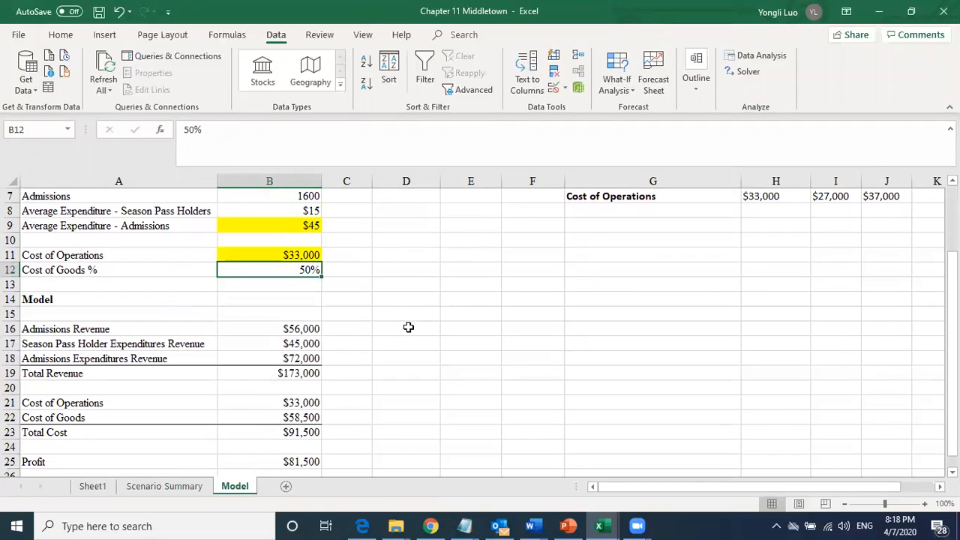
pyautogui.click(273, 332)
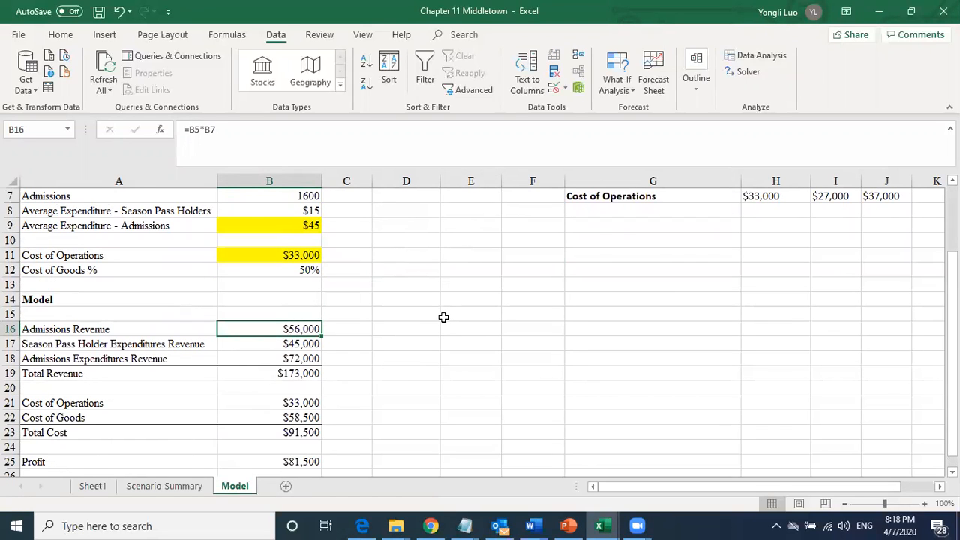
pyautogui.scroll(2, 444, 317)
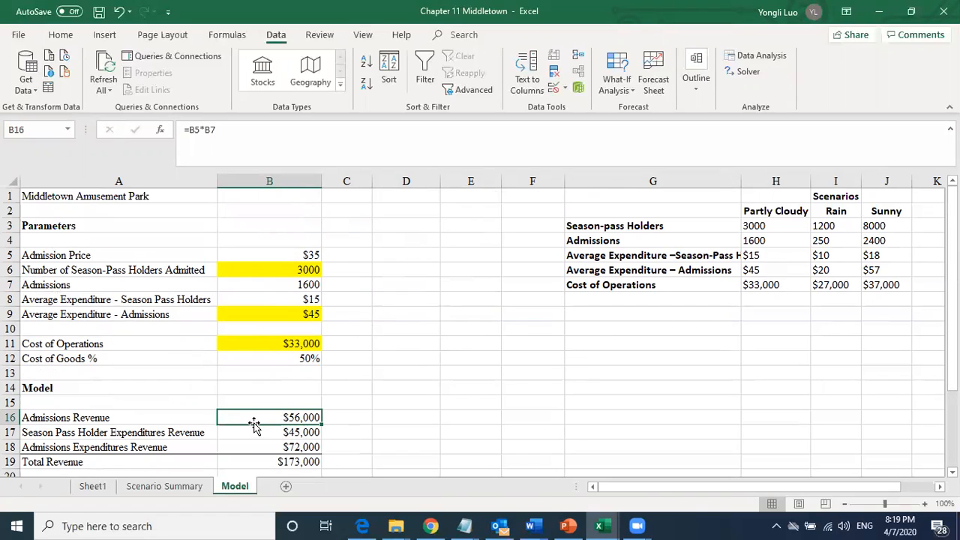
pyautogui.write('=')
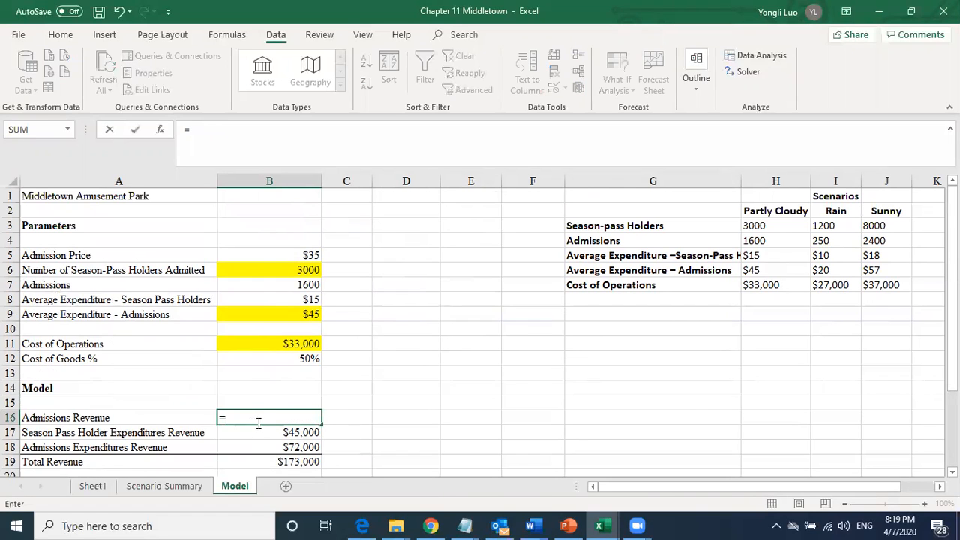
pyautogui.click(303, 255)
pyautogui.write('*')
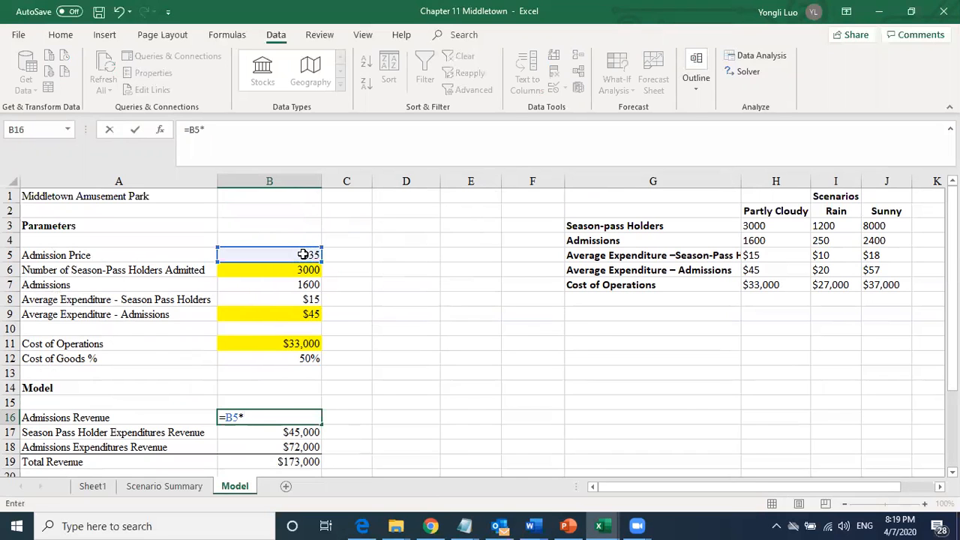
pyautogui.click(283, 285)
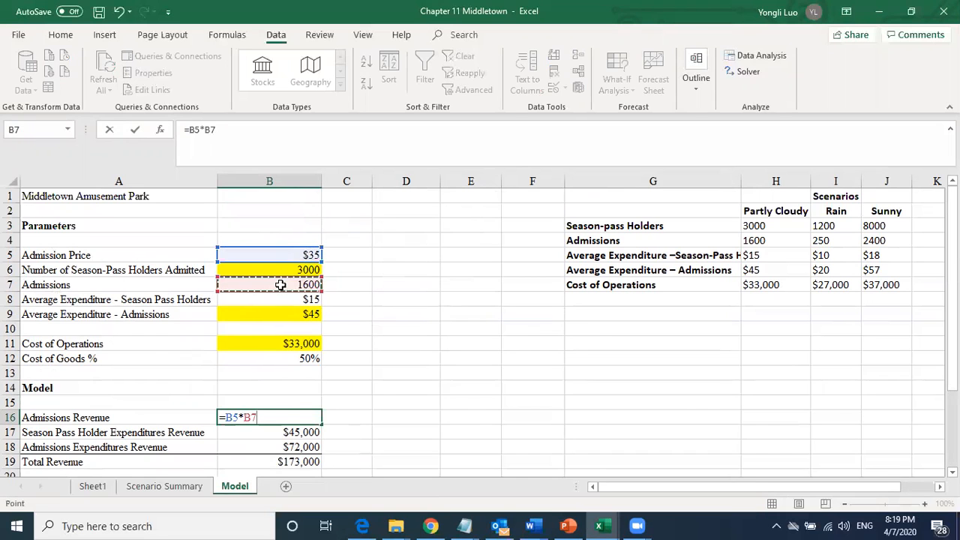
pyautogui.press('Return')
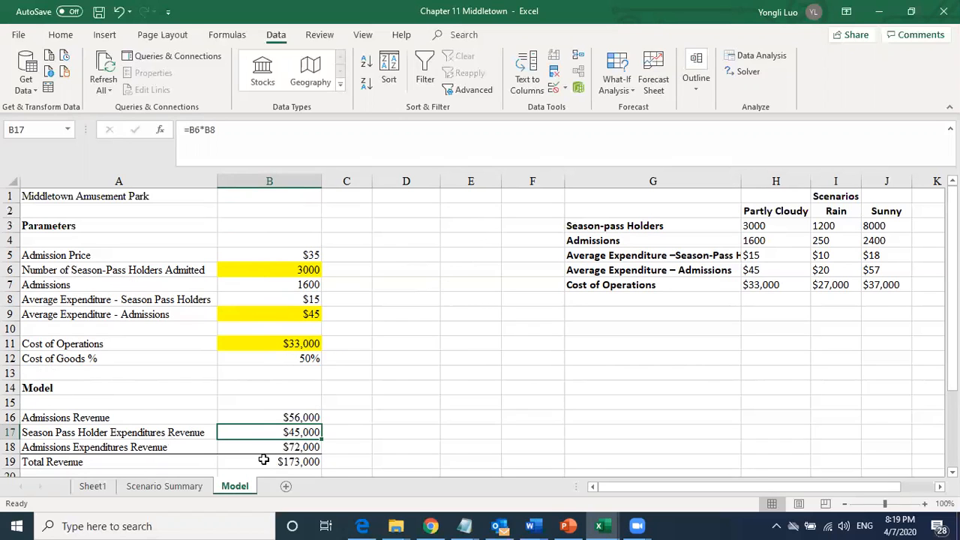
# Re-enter the Season Pass Holder Expenditures Revenue formula in B17 as =B6*B8.
pyautogui.write('=')
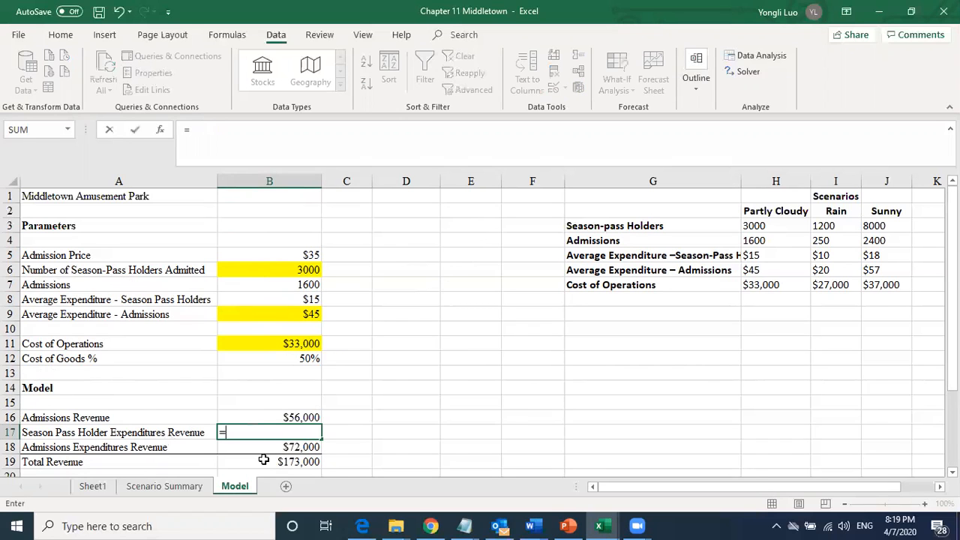
pyautogui.click(275, 271)
pyautogui.write('*')
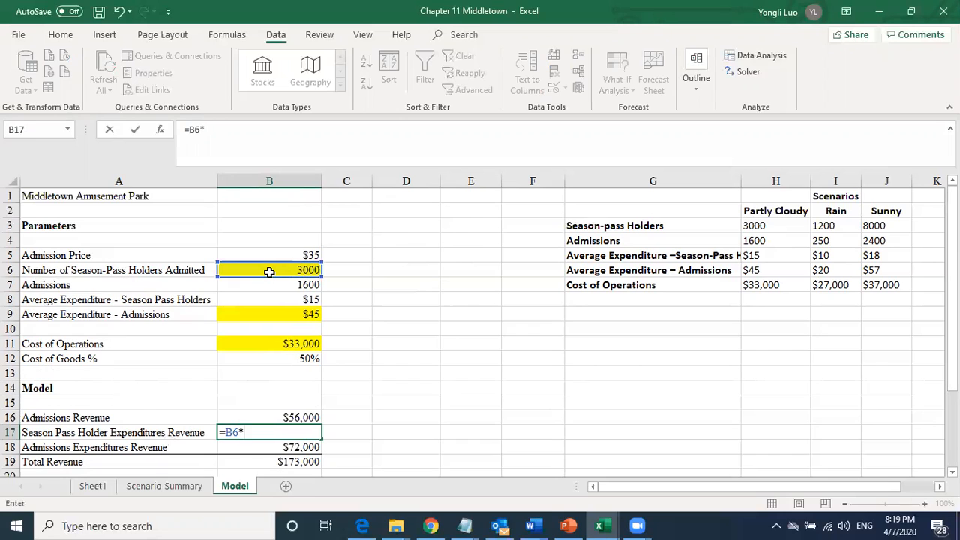
pyautogui.click(269, 301)
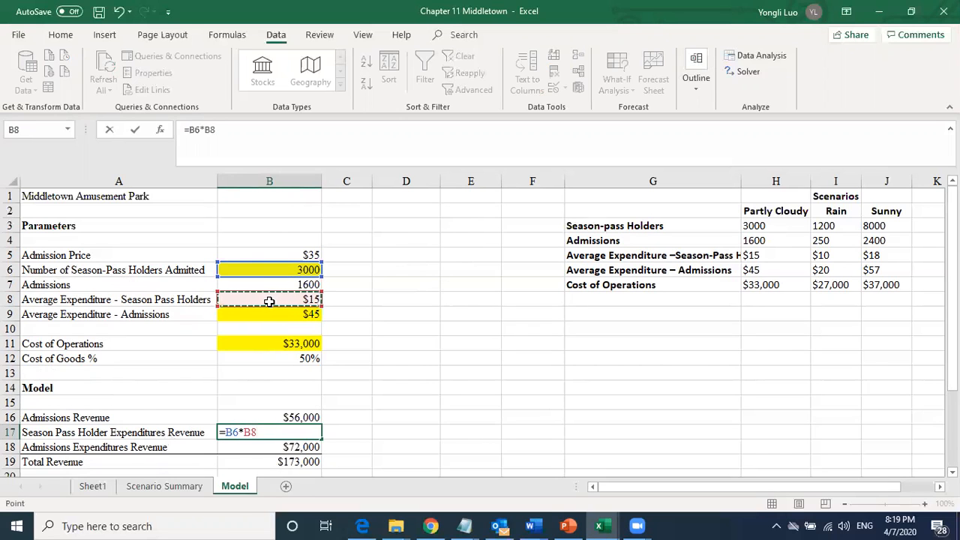
pyautogui.press('Return')
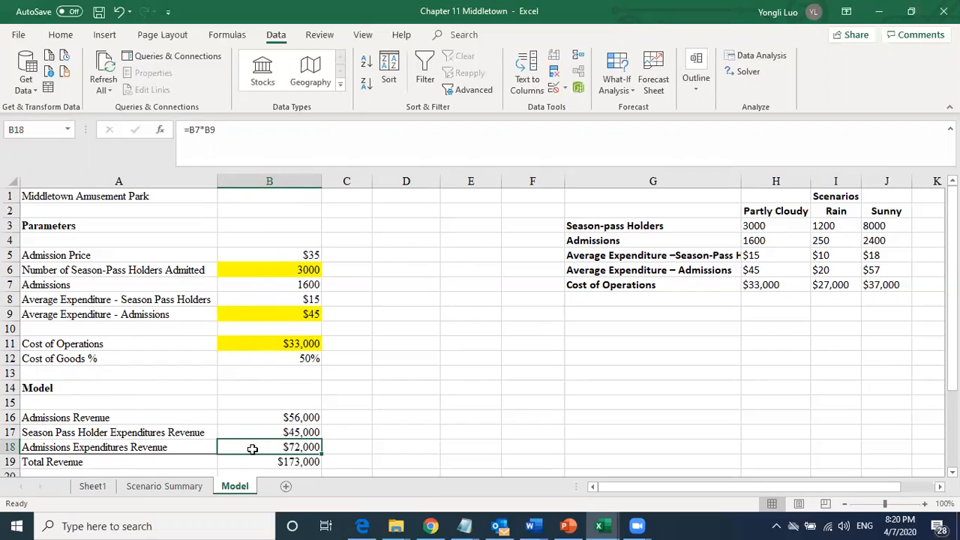
# Re-enter the Admissions Expenditures Revenue formula in B18 as =B7*B9.
pyautogui.write('=')
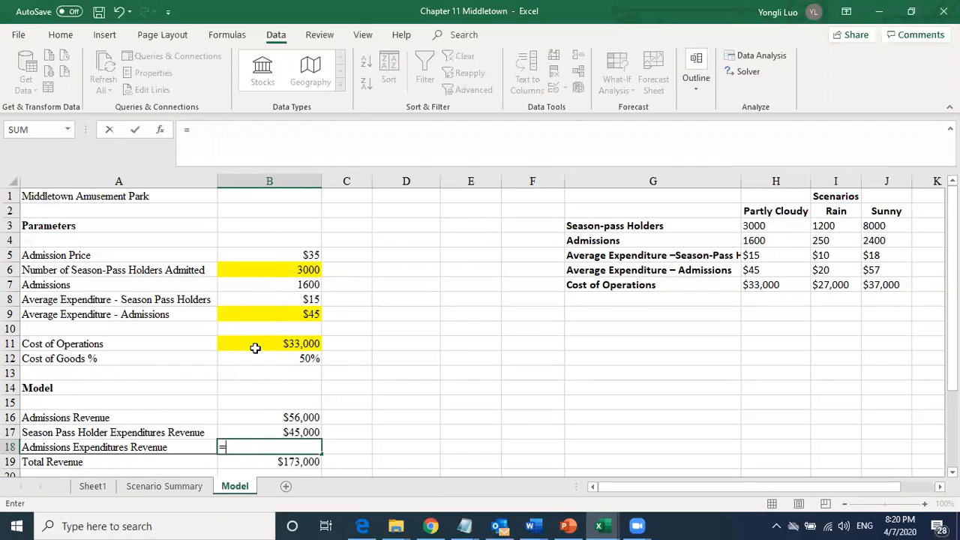
pyautogui.click(272, 282)
pyautogui.write('*')
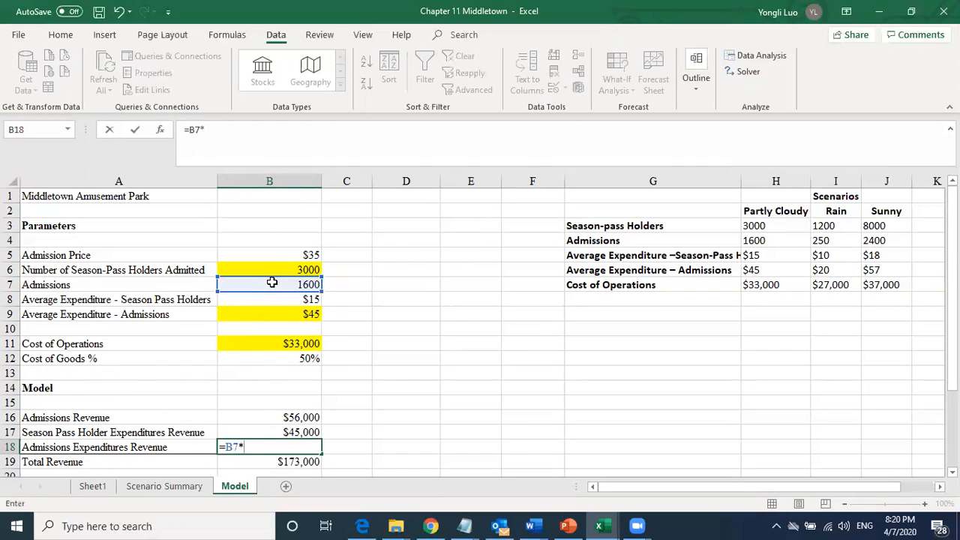
pyautogui.click(280, 314)
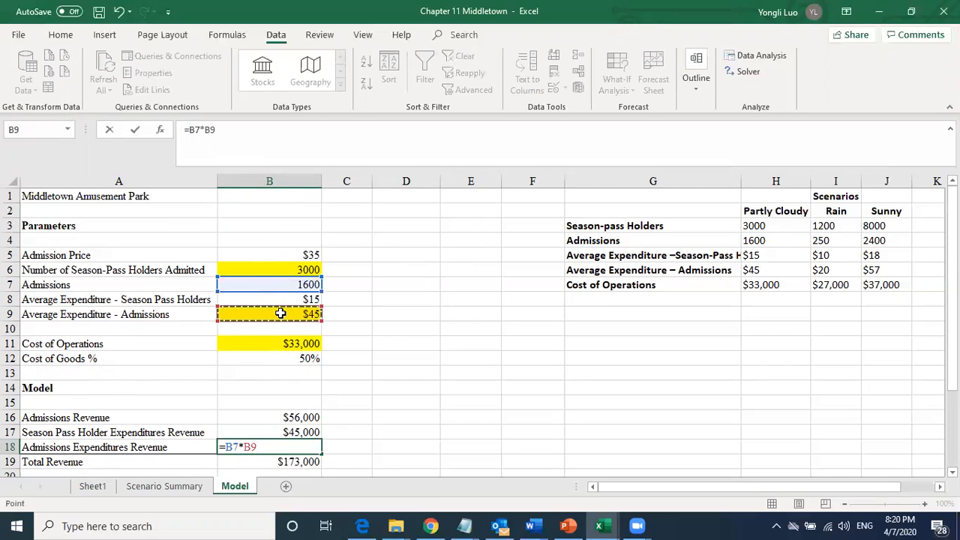
pyautogui.press('Return')
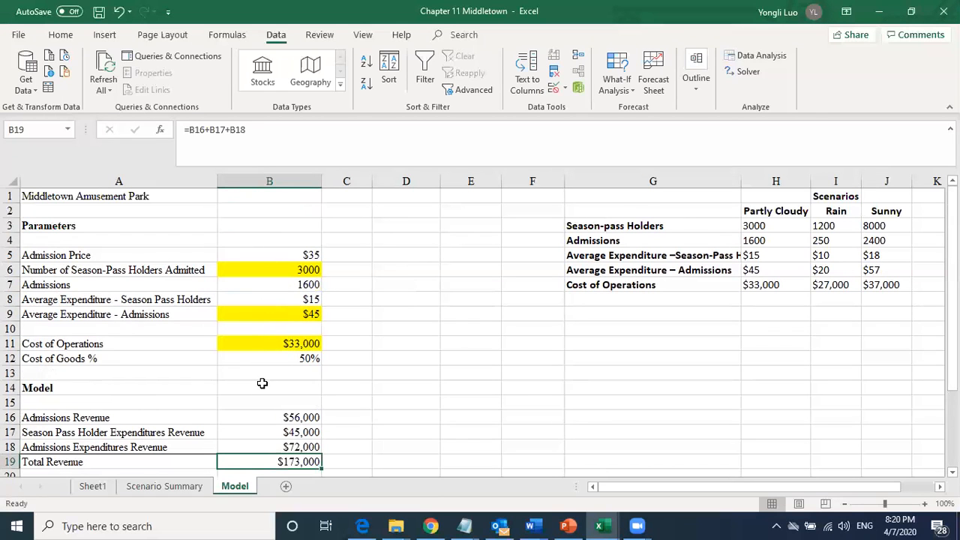
# Re-enter the Total Revenue formula in B19 as =B16+B17+B18 to sum the three revenue lines.
pyautogui.scroll(-3, 262, 382)
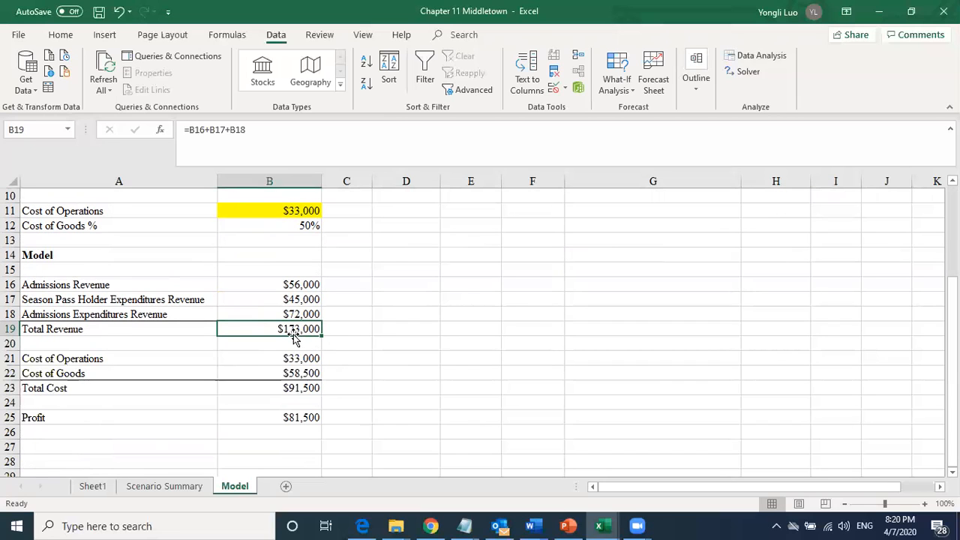
pyautogui.write('=')
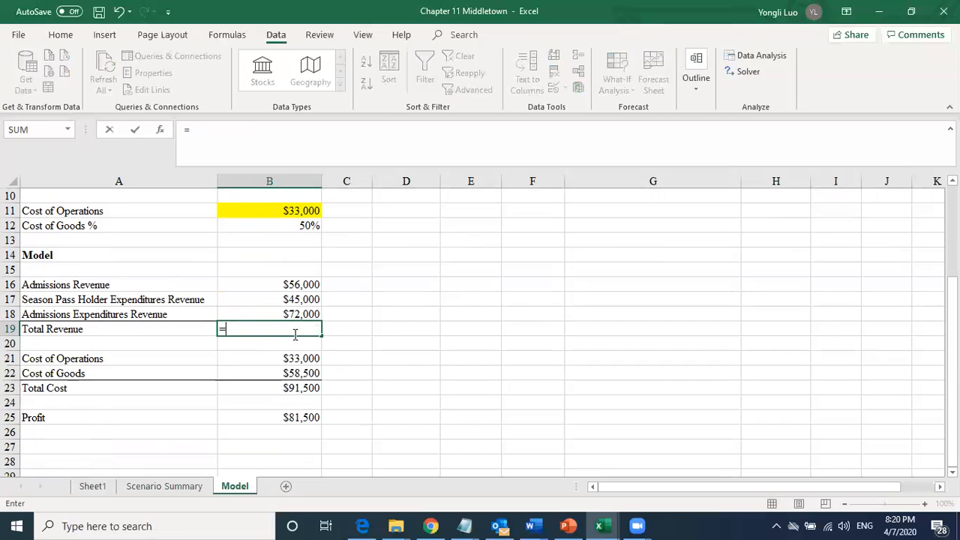
pyautogui.click(286, 285)
pyautogui.write('+')
pyautogui.click(283, 299)
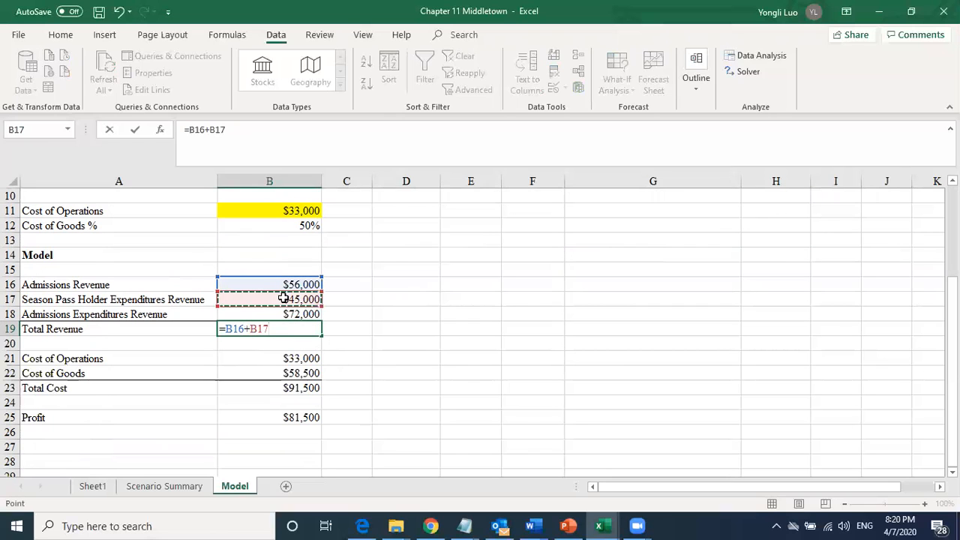
pyautogui.write('+')
pyautogui.click(279, 314)
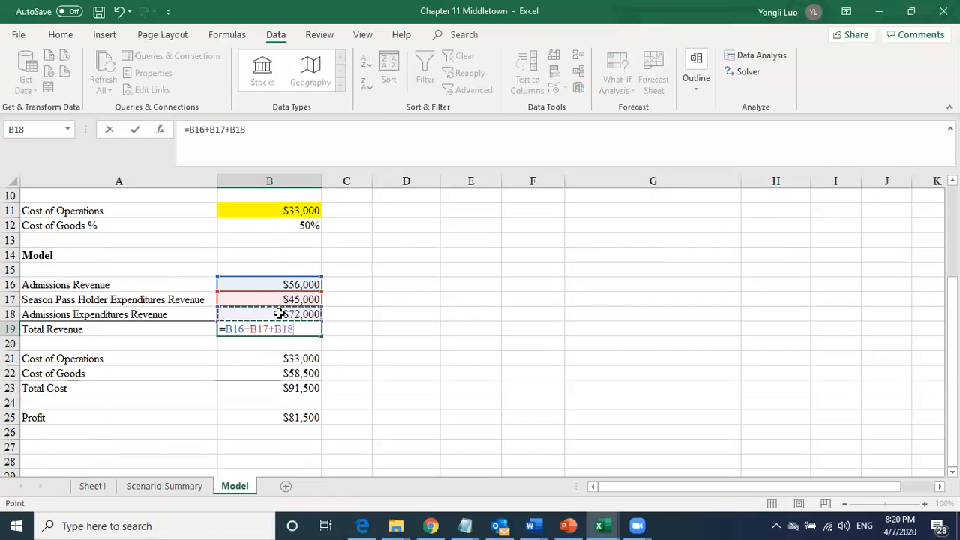
pyautogui.press('Return')
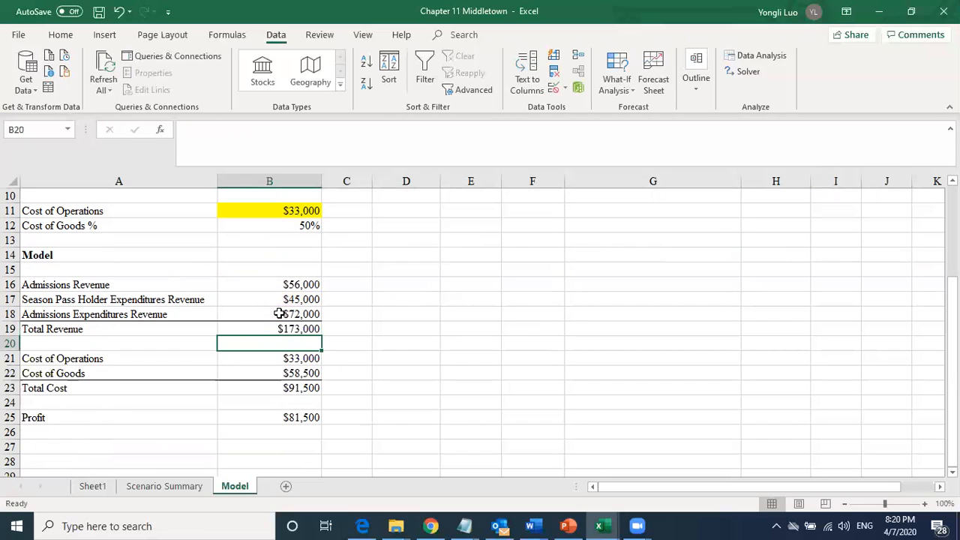
# Examine the Cost of Operations formula in B21 and the Cost of Goods formula in B22 against the parameters they reference.
pyautogui.click(270, 358)
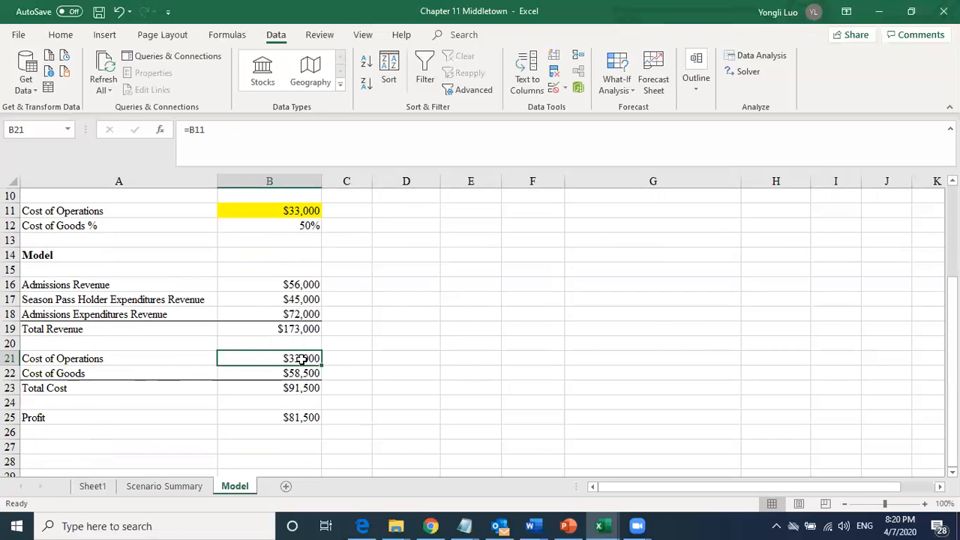
pyautogui.scroll(2, 301, 358)
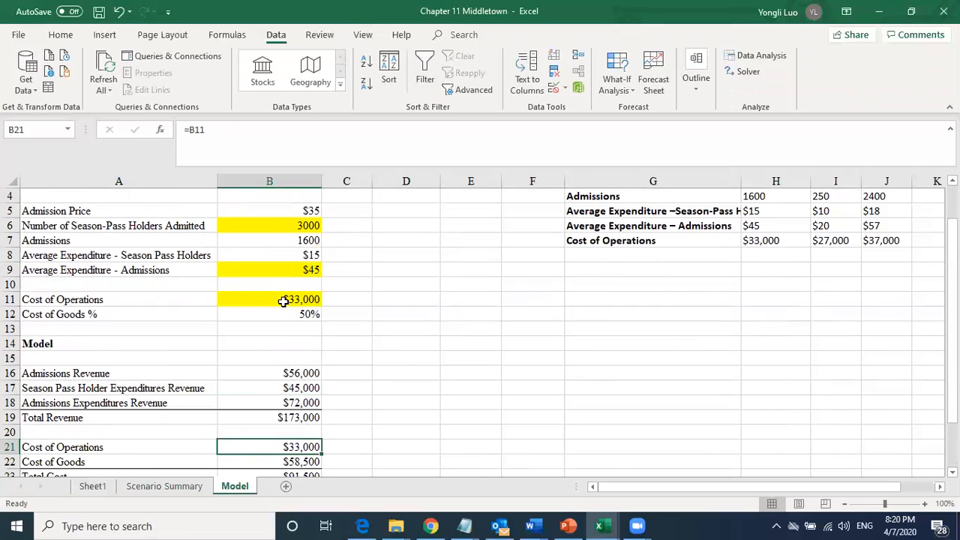
pyautogui.scroll(-1, 248, 431)
pyautogui.scroll(-1, 315, 435)
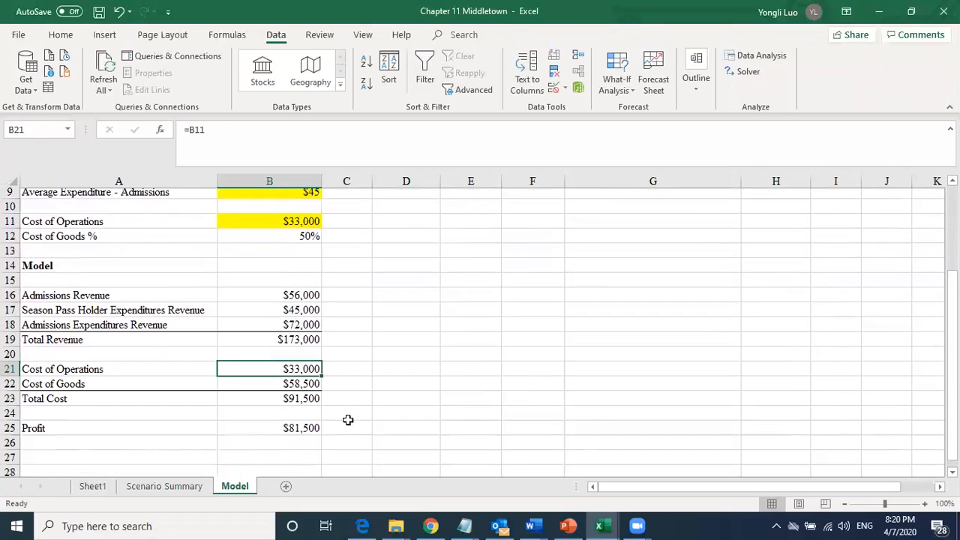
pyautogui.scroll(-1, 330, 409)
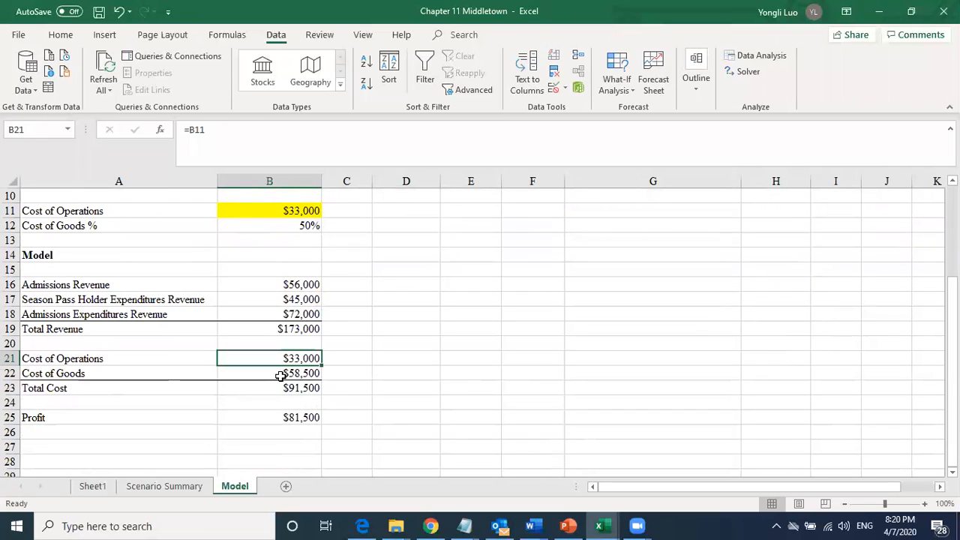
pyautogui.click(285, 374)
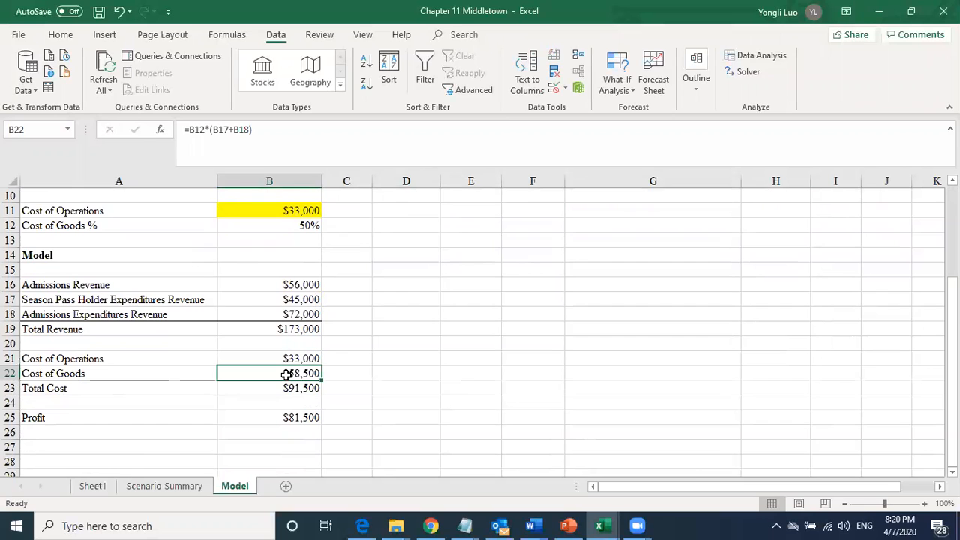
pyautogui.scroll(1, 285, 374)
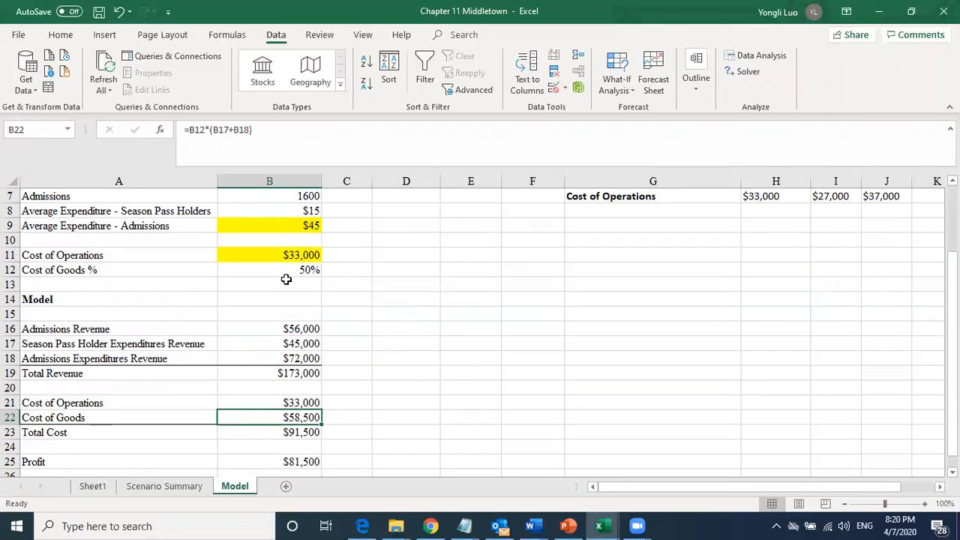
pyautogui.scroll(1, 286, 281)
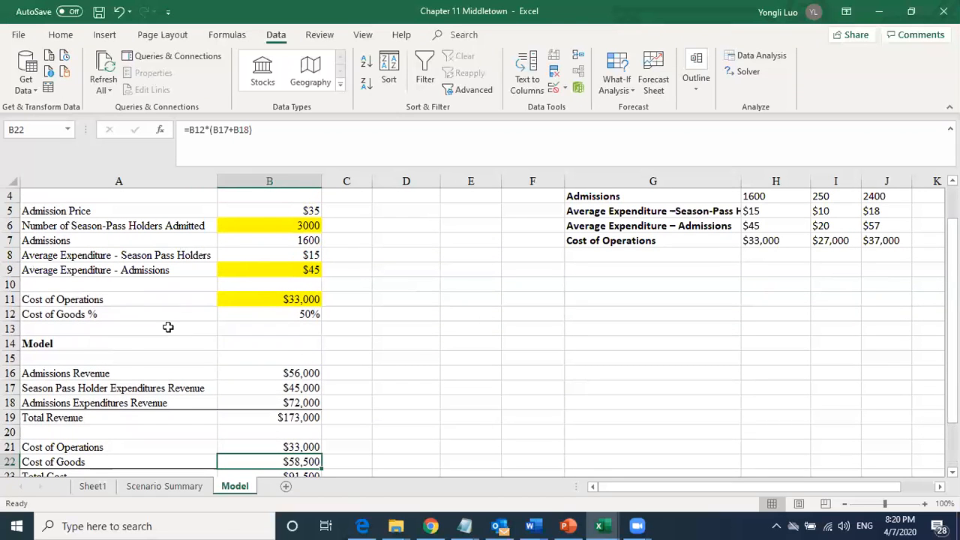
# Re-enter the Cost of Goods formula in B22 as =B12*(B17+B18).
pyautogui.scroll(-1, 168, 327)
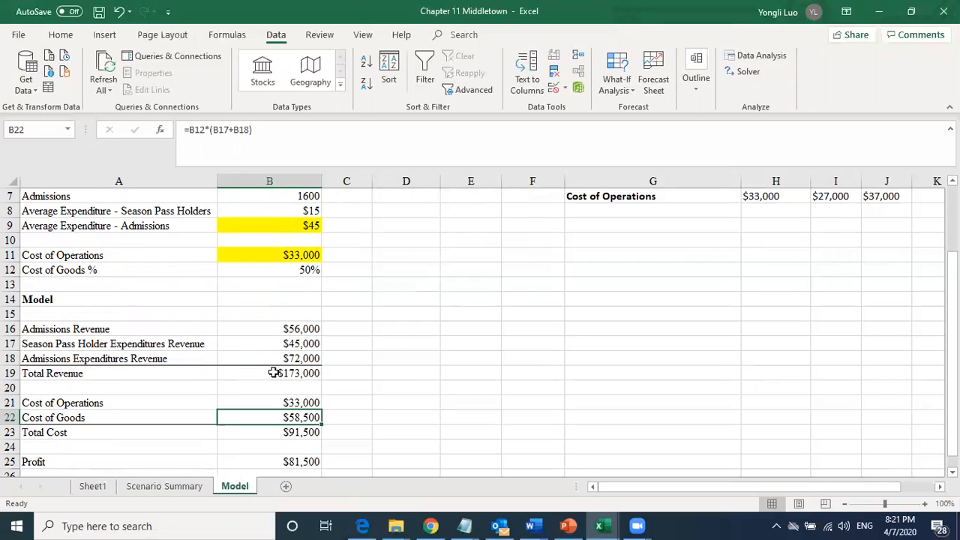
pyautogui.write('=')
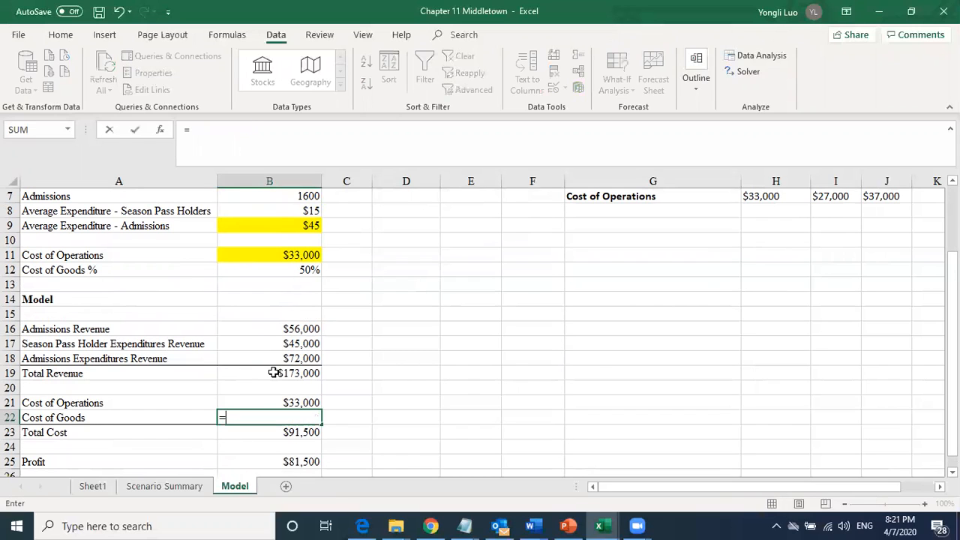
pyautogui.click(268, 268)
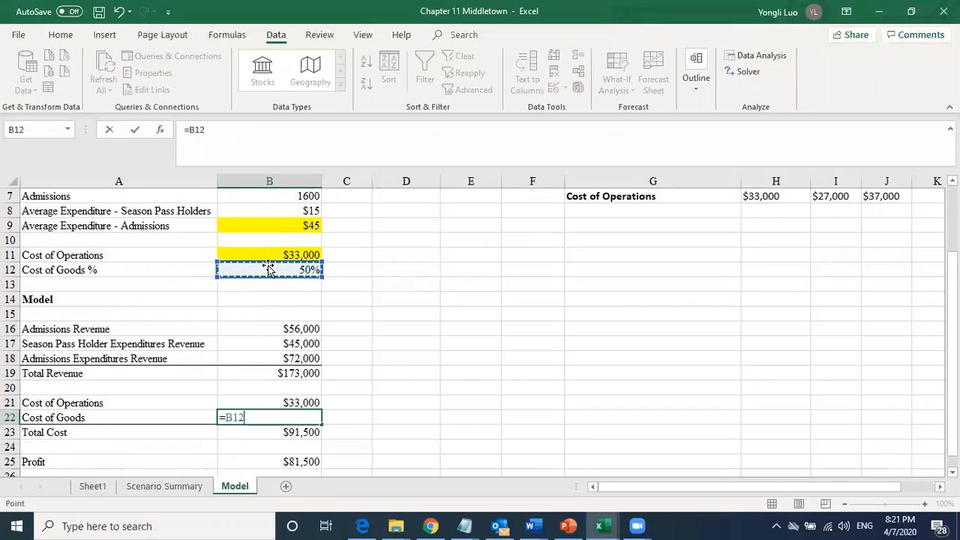
pyautogui.write('*')
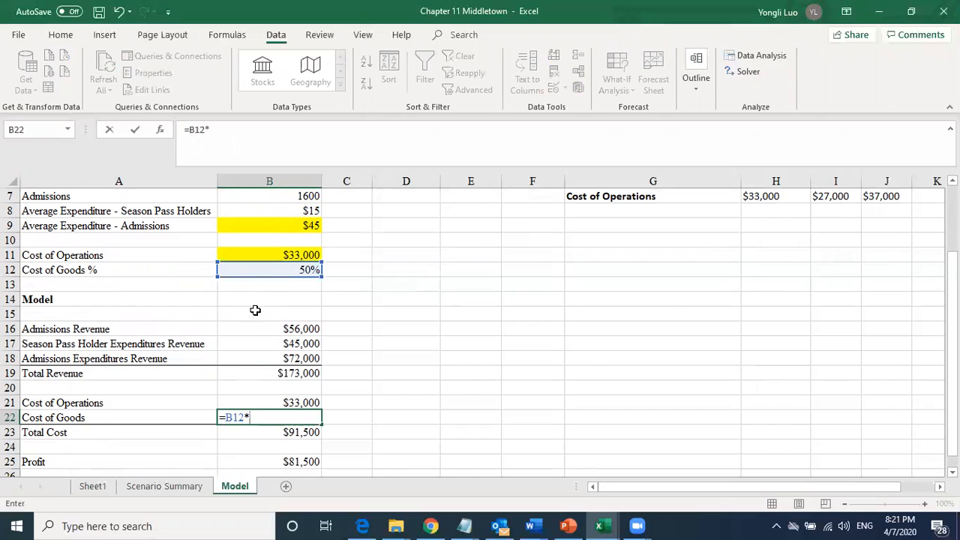
pyautogui.click(271, 344)
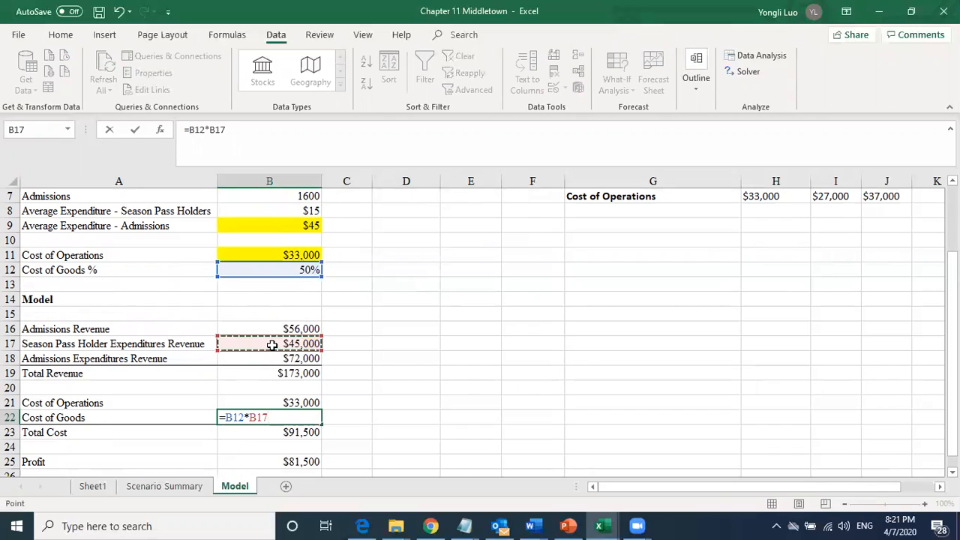
pyautogui.write('+')
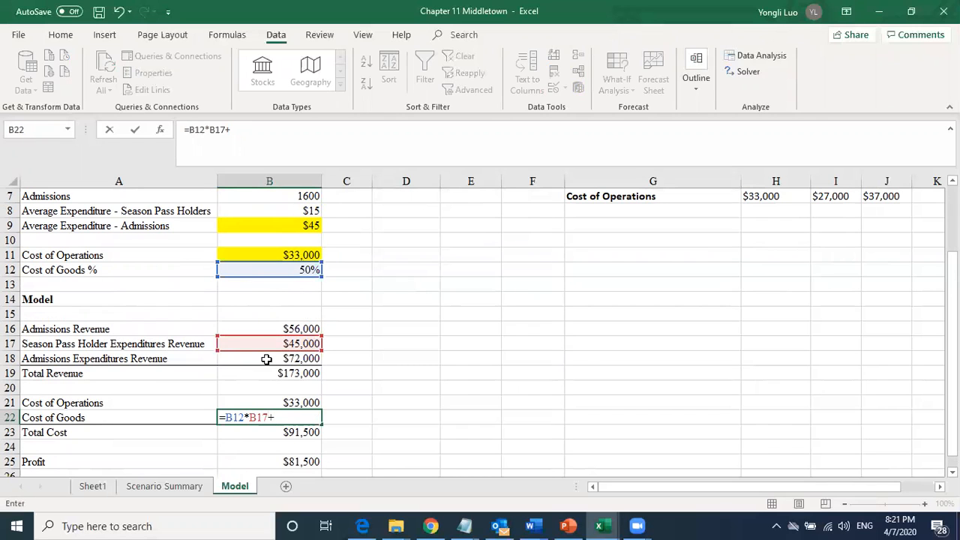
pyautogui.click(266, 358)
pyautogui.click(250, 418)
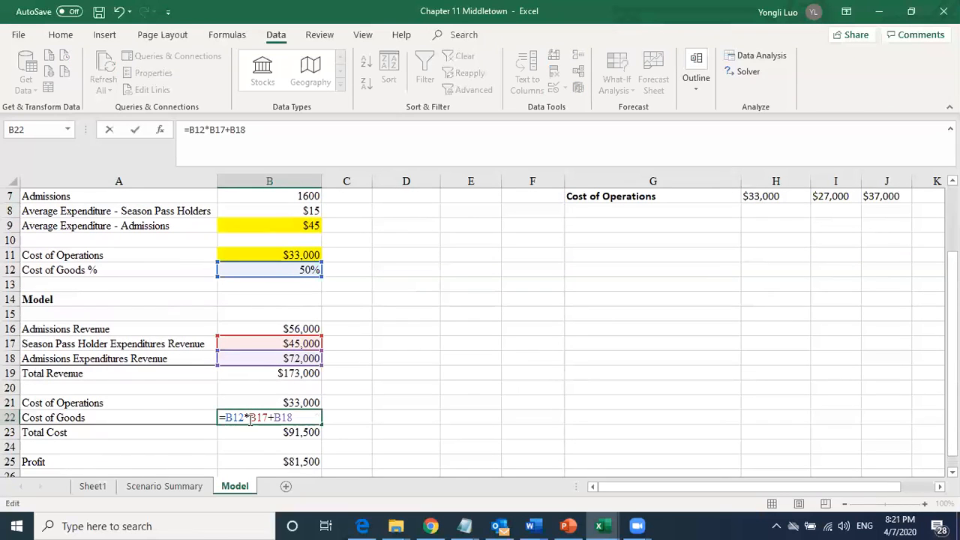
pyautogui.write('(')
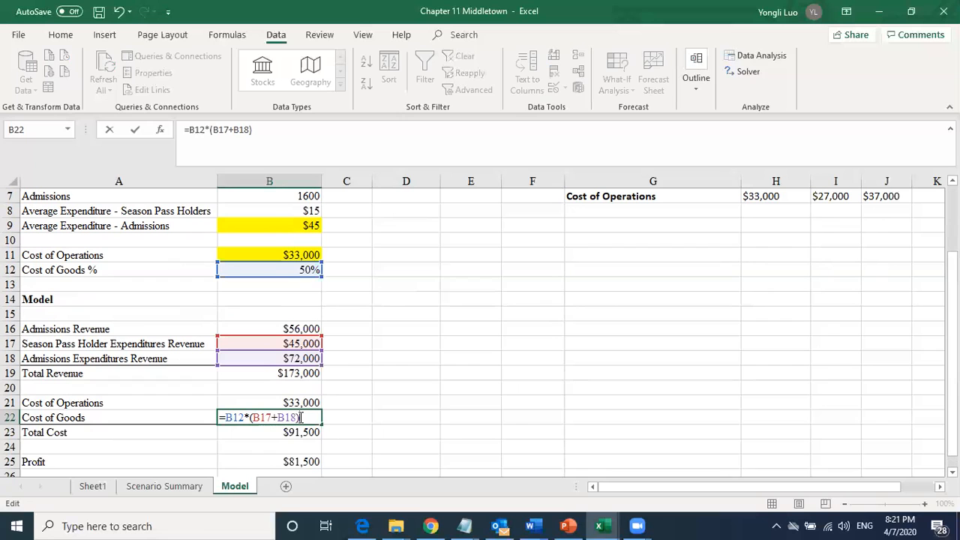
pyautogui.press('Return')
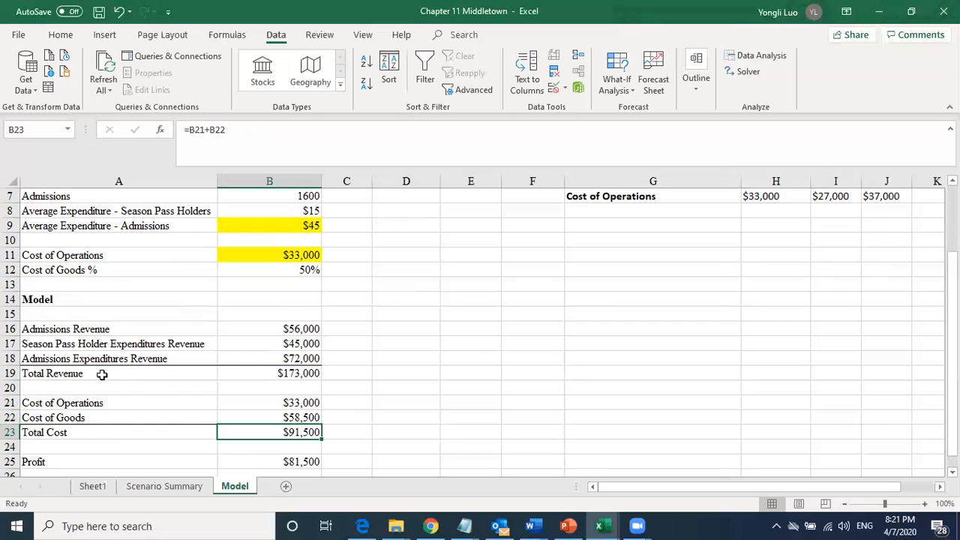
# Re-enter the Profit formula in B25 as =B19-B23 to subtract Total Cost from Total Revenue.
pyautogui.scroll(-1, 295, 430)
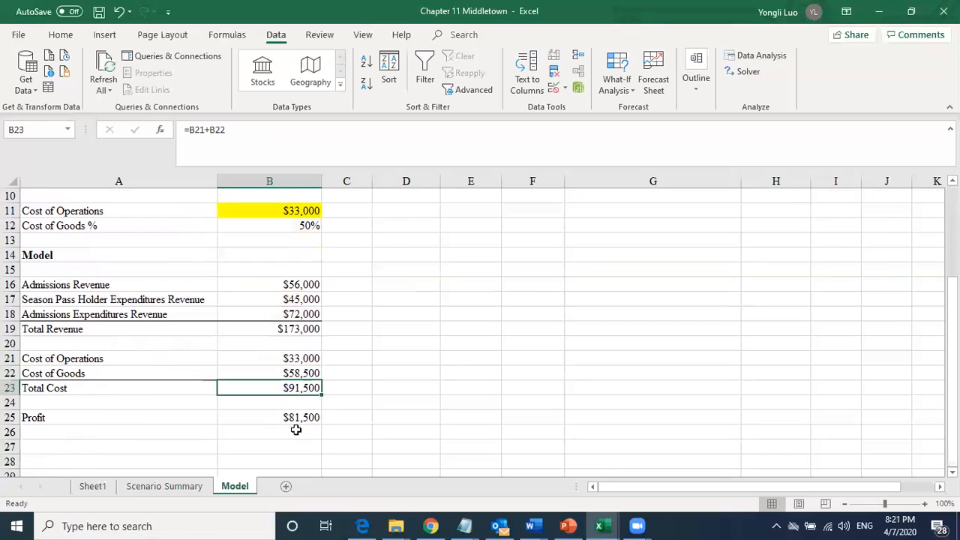
pyautogui.click(41, 419)
pyautogui.click(274, 413)
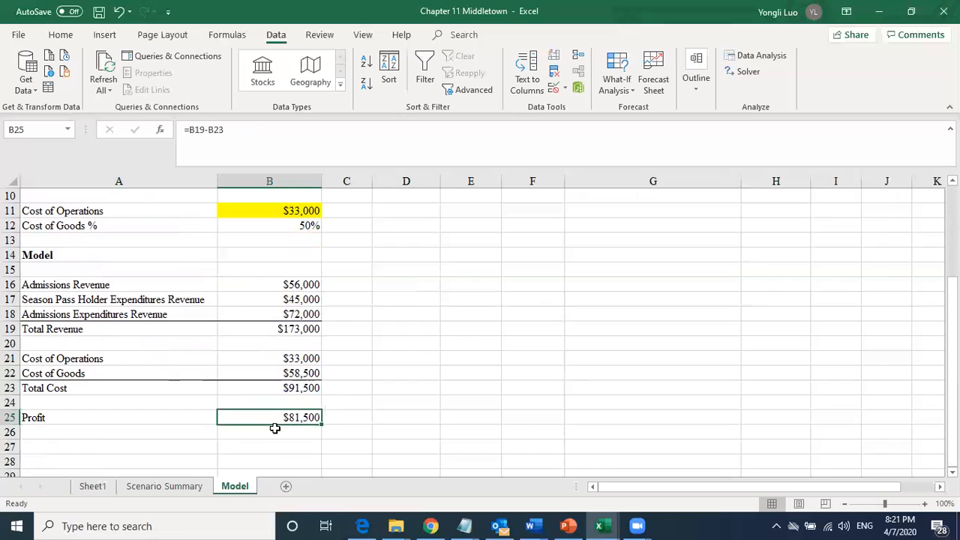
pyautogui.write('=')
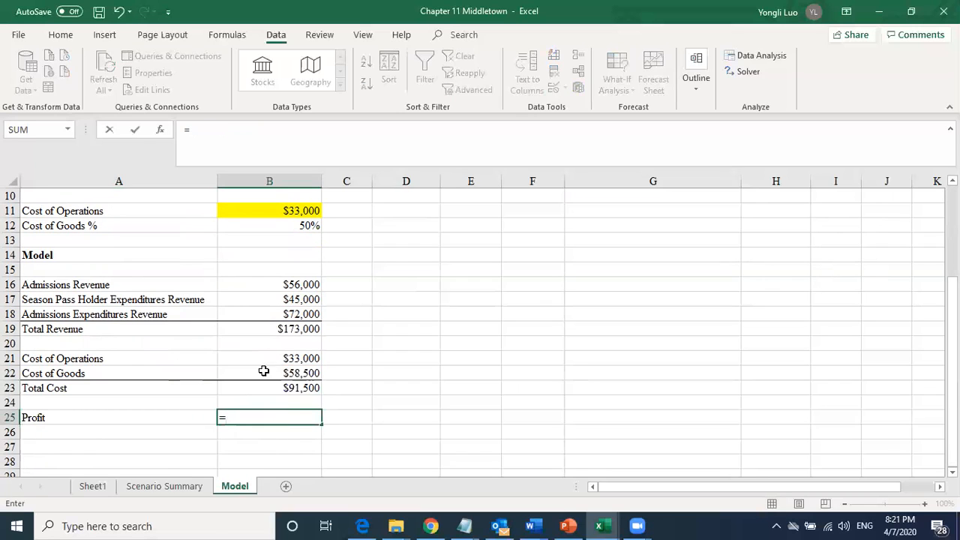
pyautogui.click(277, 330)
pyautogui.write('-')
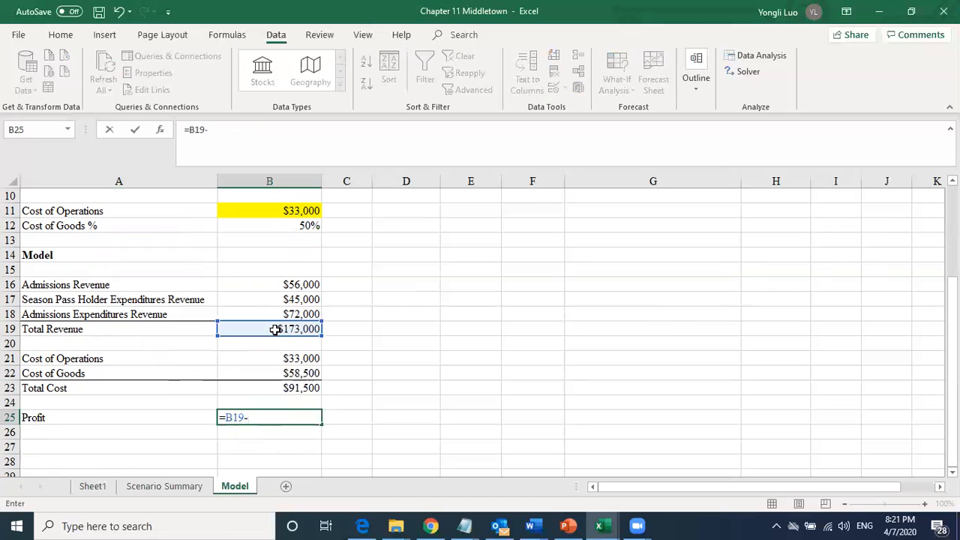
pyautogui.click(285, 389)
pyautogui.press('Return')
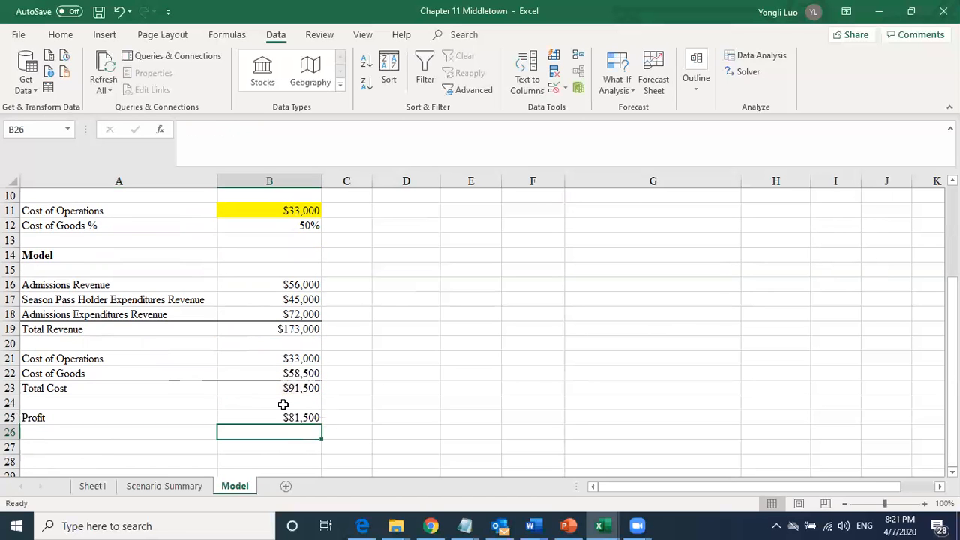
# Examine the Partly Cloudy, Rain and Sunny values in the Scenarios table beside the parameters.
pyautogui.click(443, 385)
pyautogui.scroll(3, 436, 382)
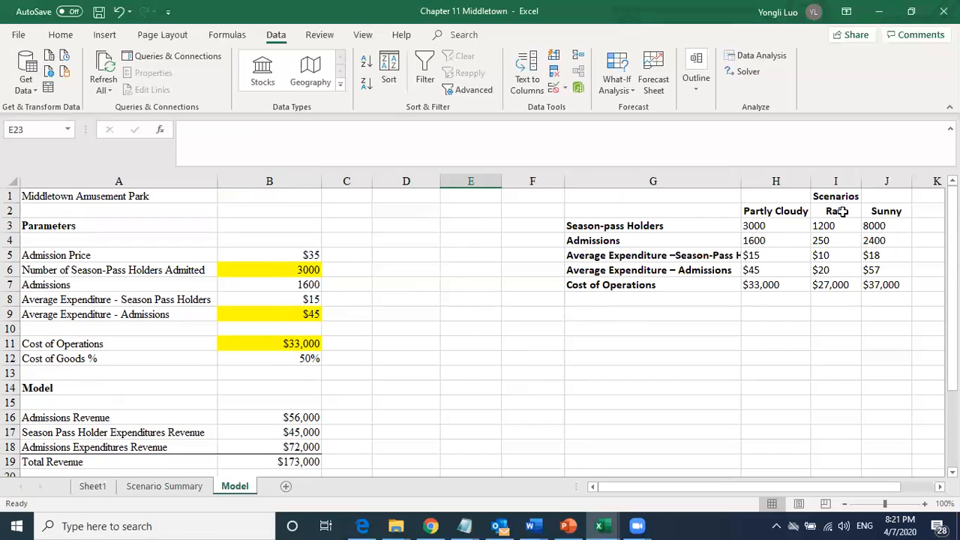
pyautogui.moveTo(680, 482); pyautogui.dragTo(733, 489)
pyautogui.moveTo(658, 491); pyautogui.dragTo(627, 492)
pyautogui.click(760, 286)
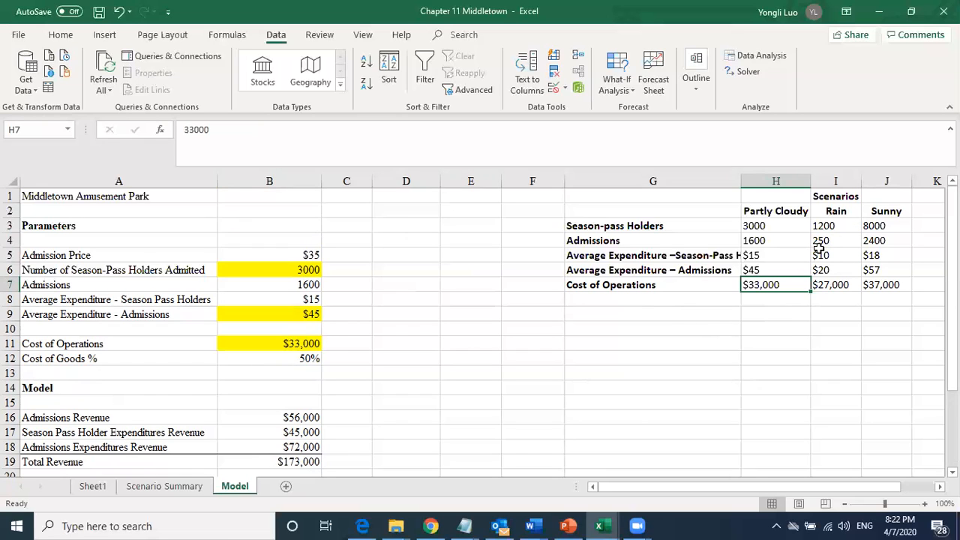
pyautogui.click(832, 229)
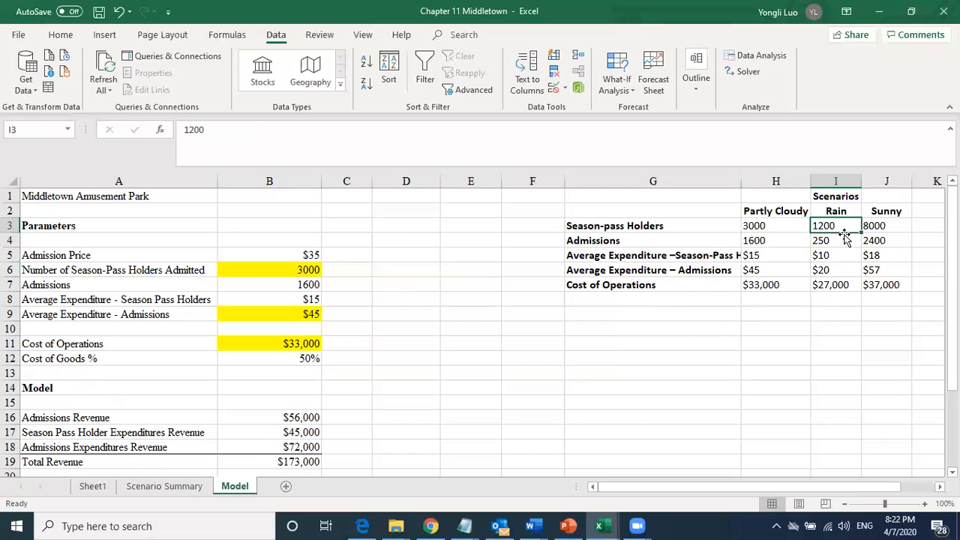
pyautogui.click(889, 226)
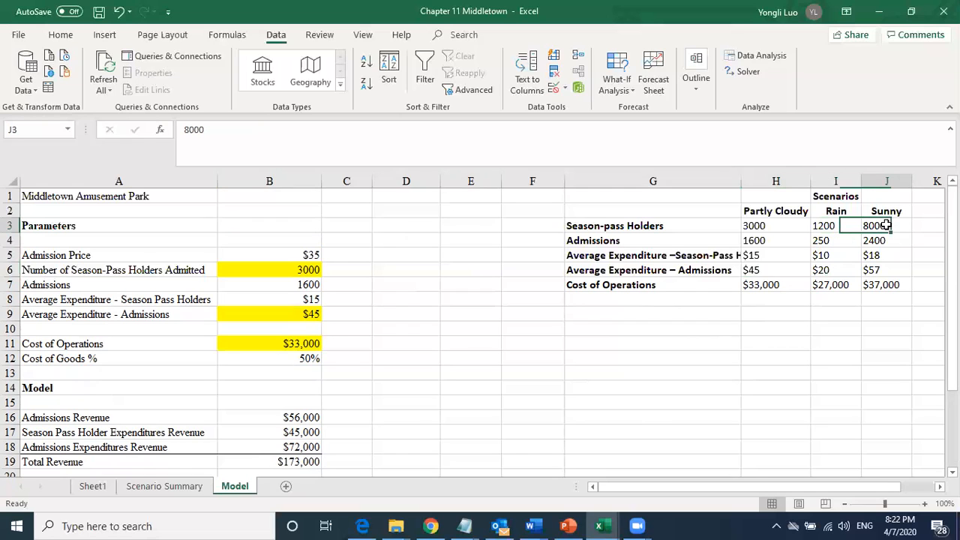
# Open Scenario Manager, look at the form for adding a scenario, and review the existing Rain and Sunny scenarios.
pyautogui.click(631, 90)
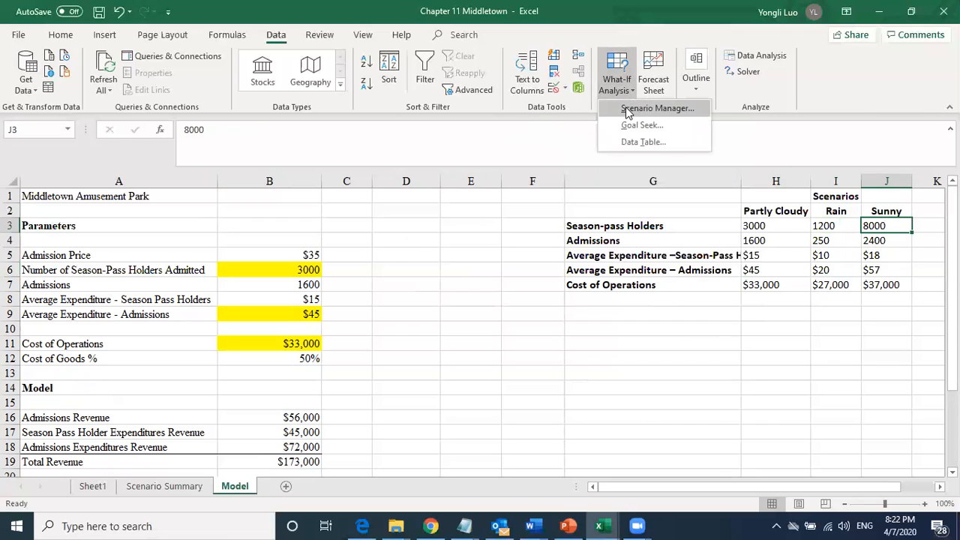
pyautogui.click(627, 110)
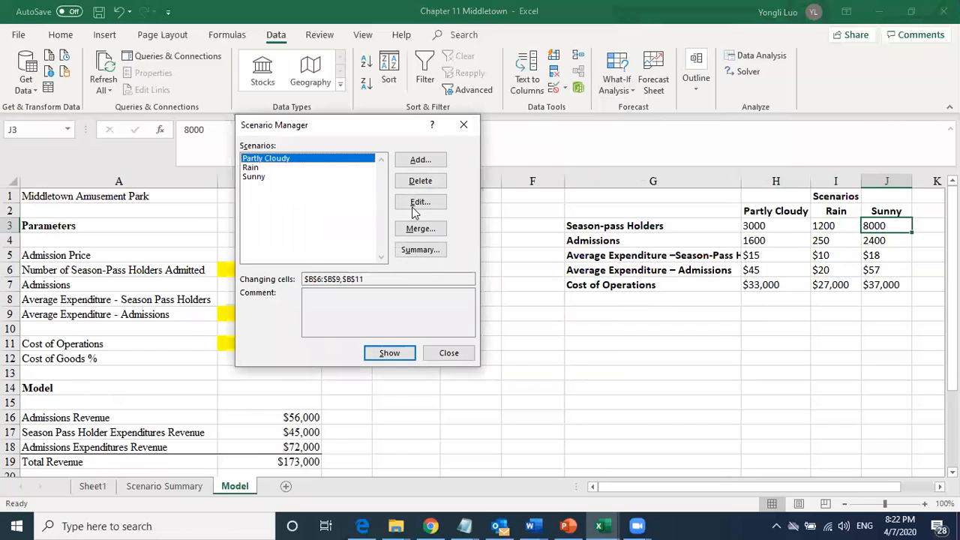
pyautogui.click(421, 161)
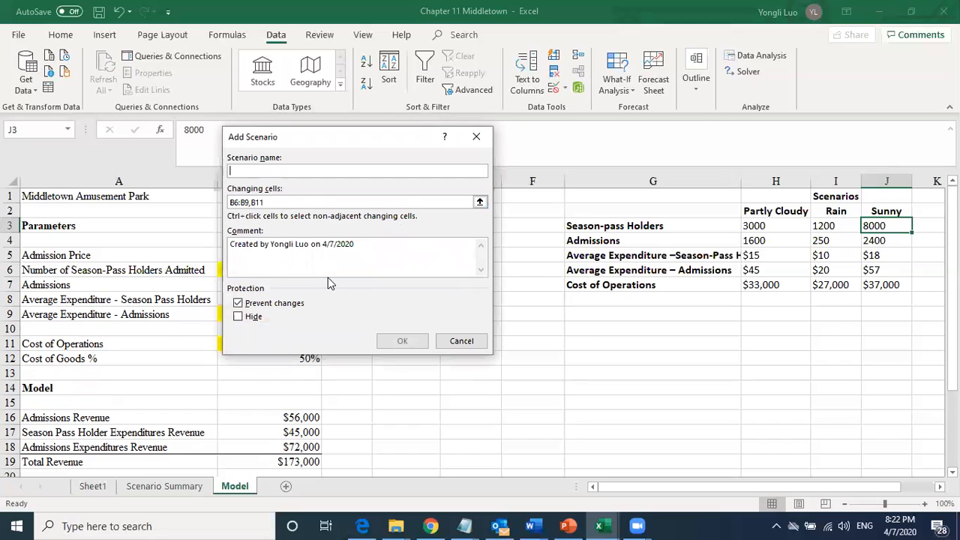
pyautogui.click(478, 138)
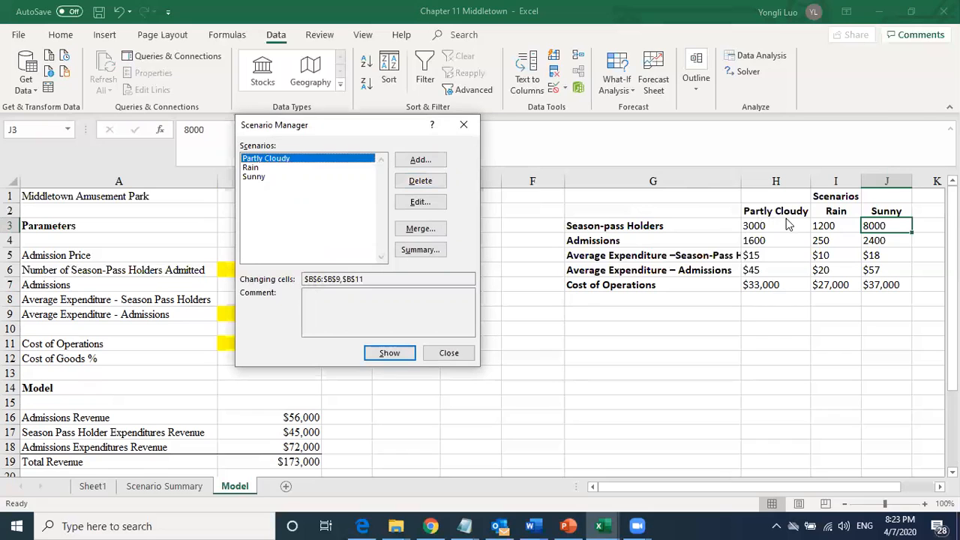
pyautogui.click(252, 168)
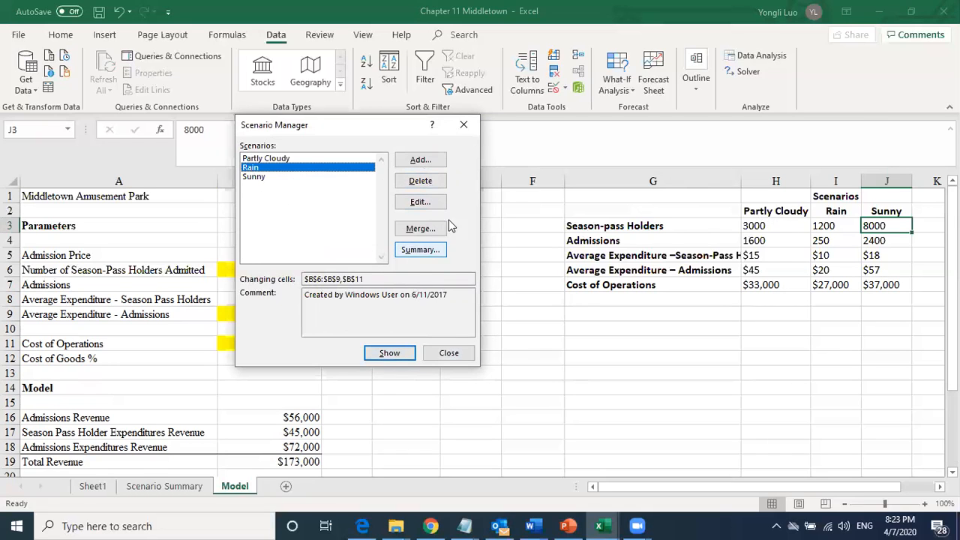
pyautogui.click(259, 180)
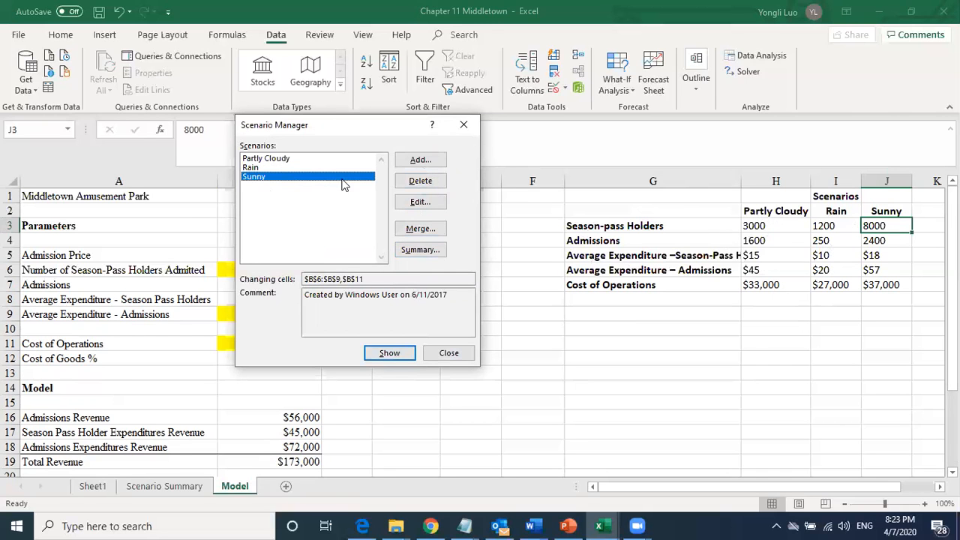
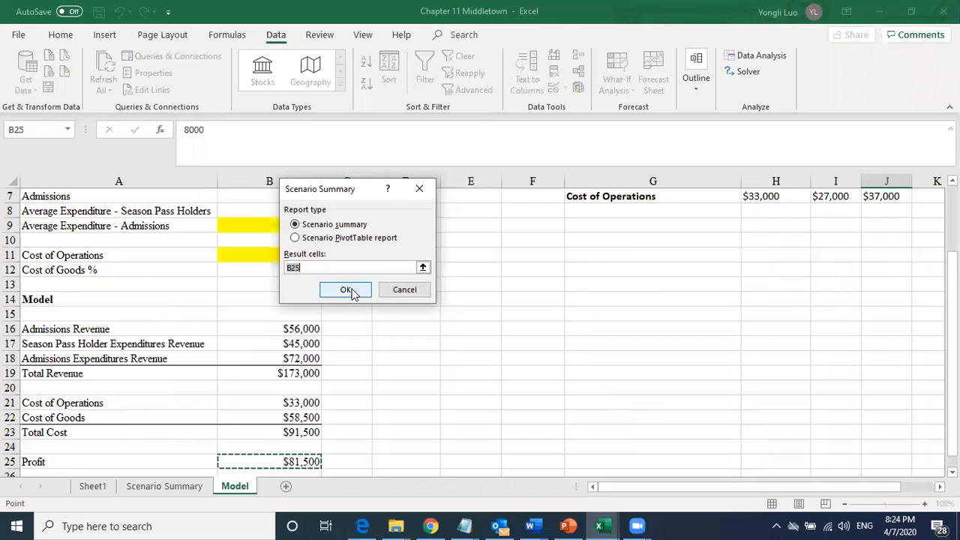
# Generate a Scenario summary report with B25 as the result cell and select the profit results for all scenarios.
pyautogui.click(349, 291)
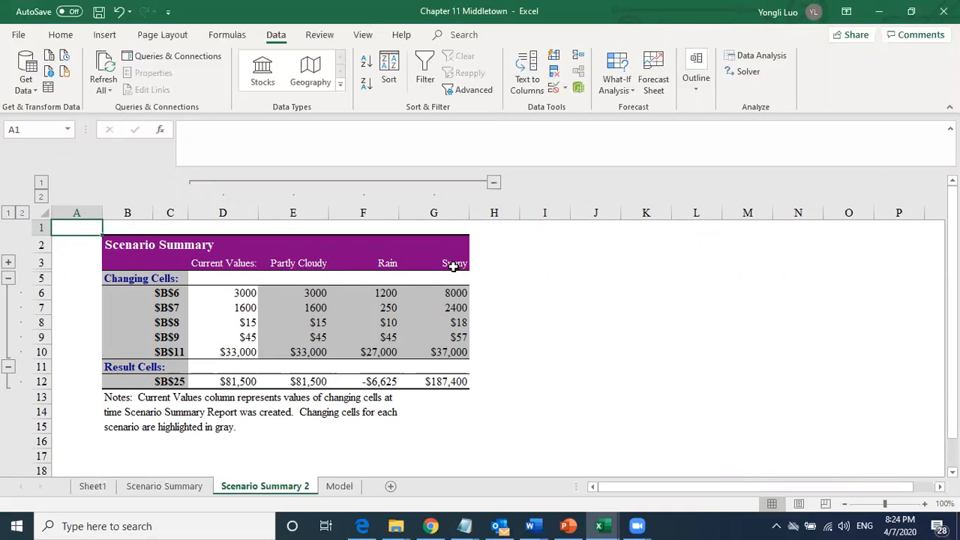
pyautogui.moveTo(233, 382); pyautogui.dragTo(450, 397)
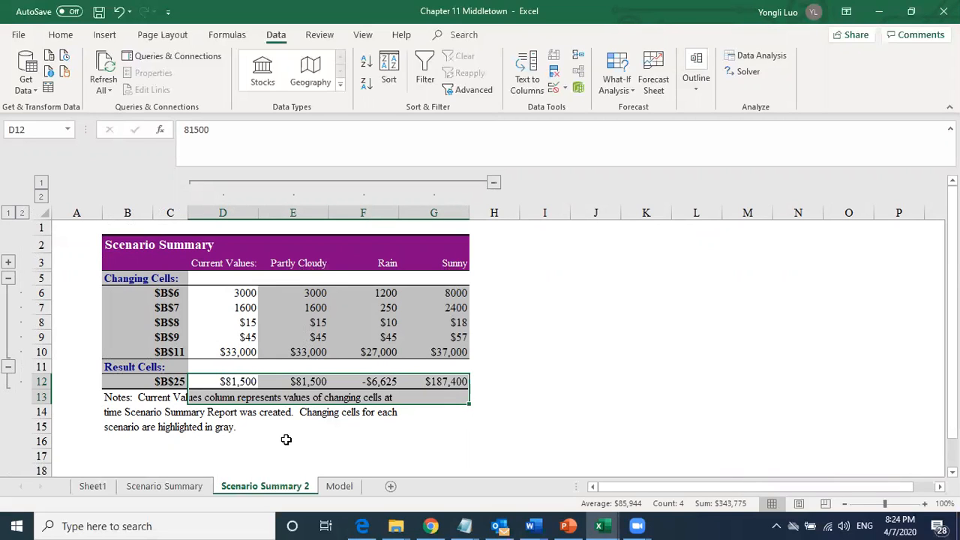
# Switch to the PowerPoint deck and read slide 31 on the SUM and SUMPRODUCT functions.
pyautogui.click(431, 525)
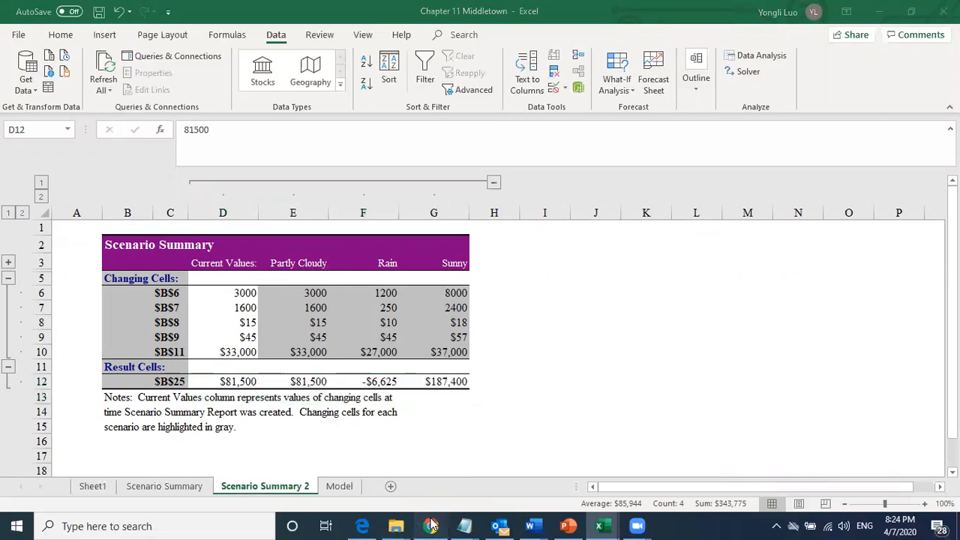
pyautogui.click(568, 525)
pyautogui.scroll(-3, 112, 330)
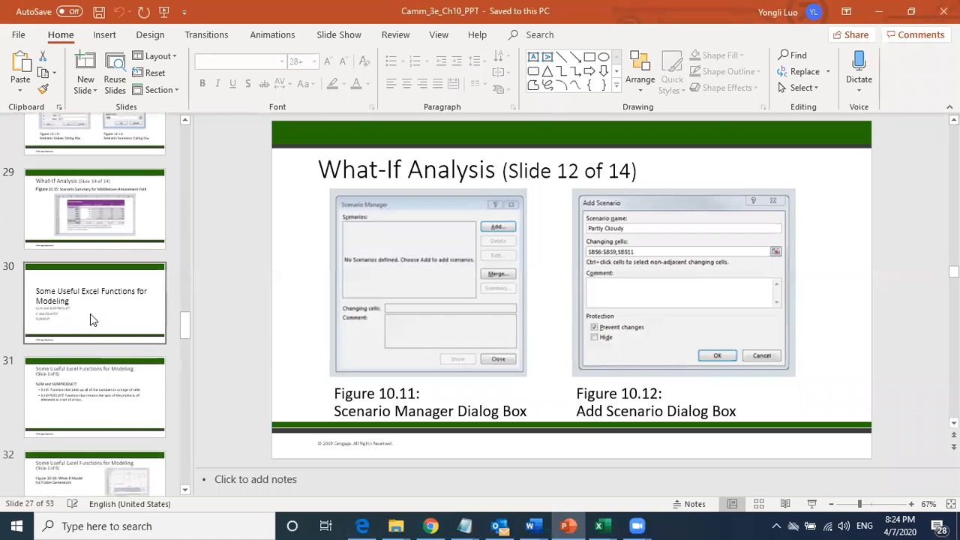
pyautogui.click(90, 314)
pyautogui.click(96, 377)
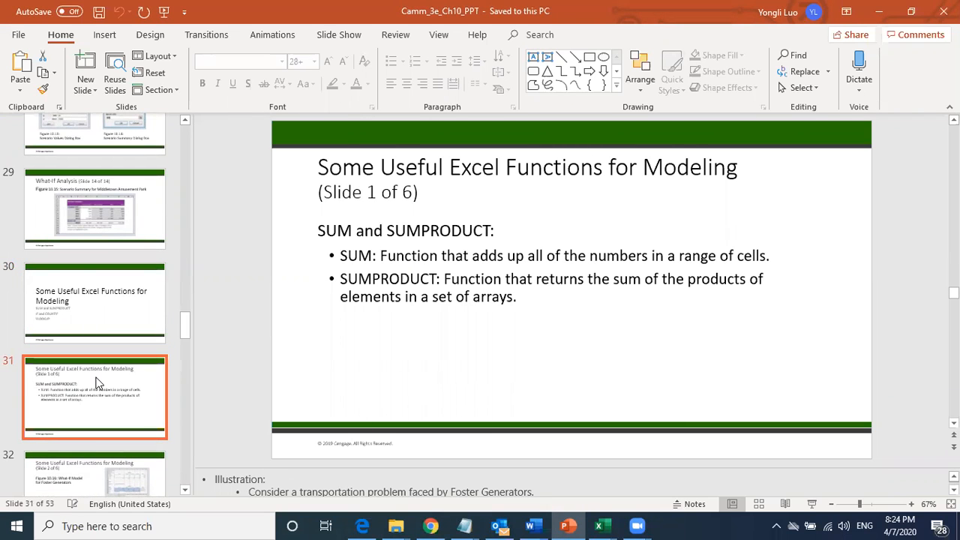
pyautogui.moveTo(387, 230); pyautogui.dragTo(491, 230)
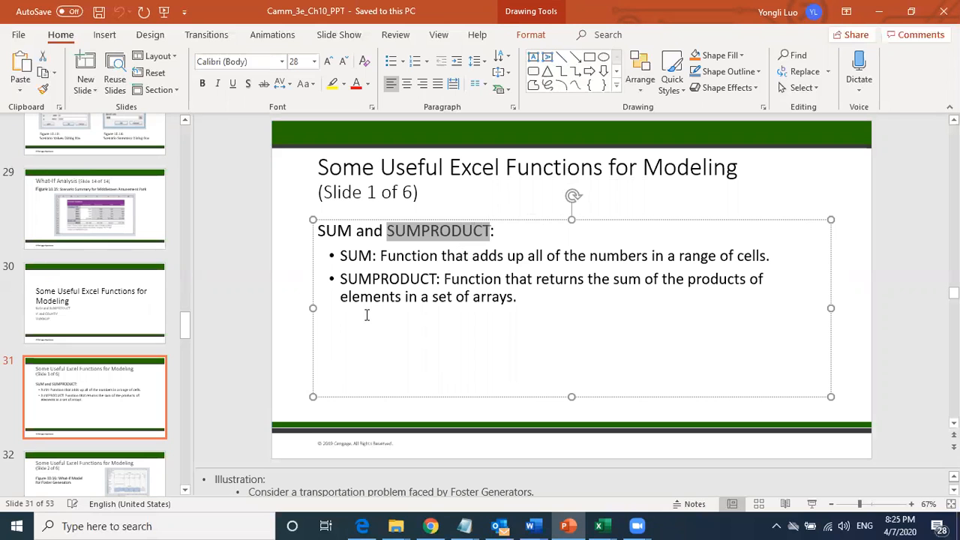
# Return to the Chapter 11 Middletown workbook in Excel and insert a blank worksheet before Sheet1.
pyautogui.click(598, 525)
pyautogui.click(650, 410)
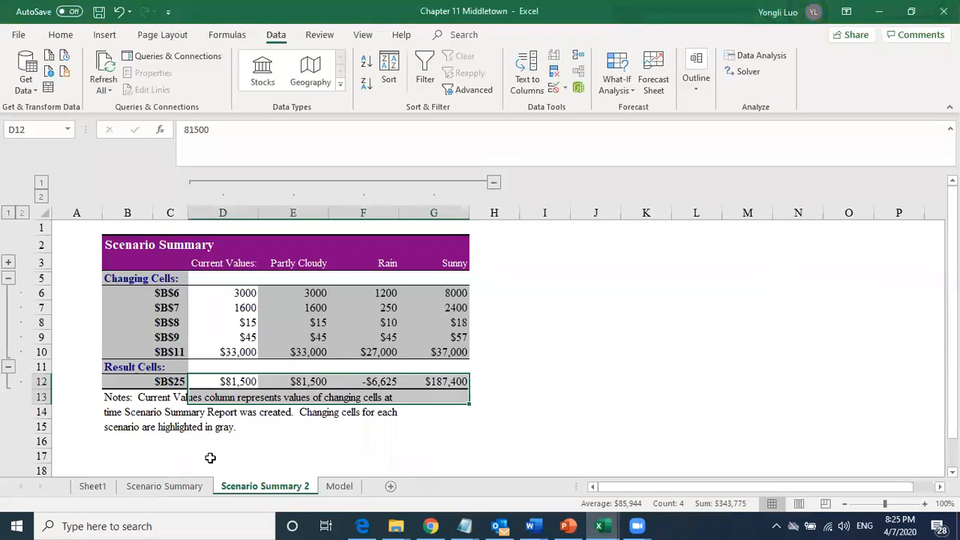
pyautogui.click(101, 487)
pyautogui.rightClick(101, 487)
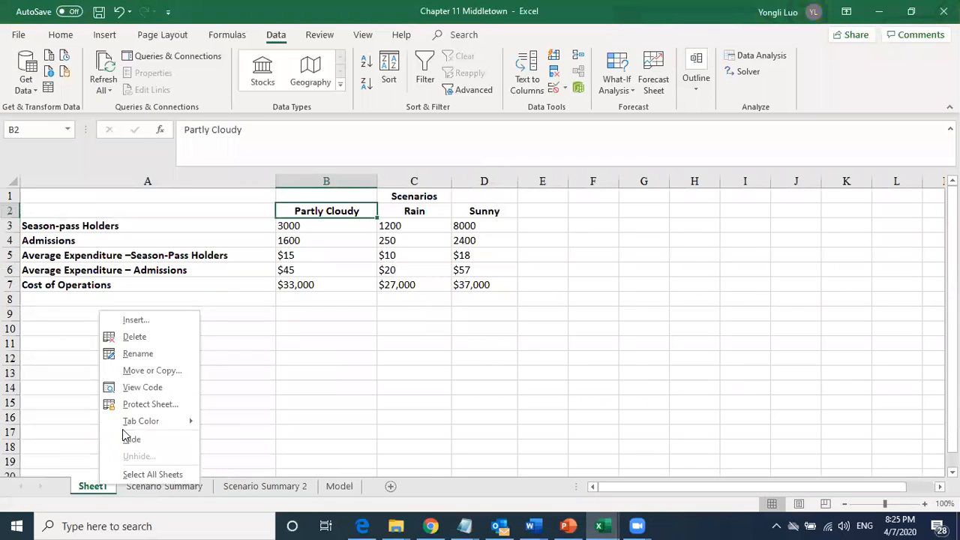
pyautogui.click(145, 320)
pyautogui.click(315, 423)
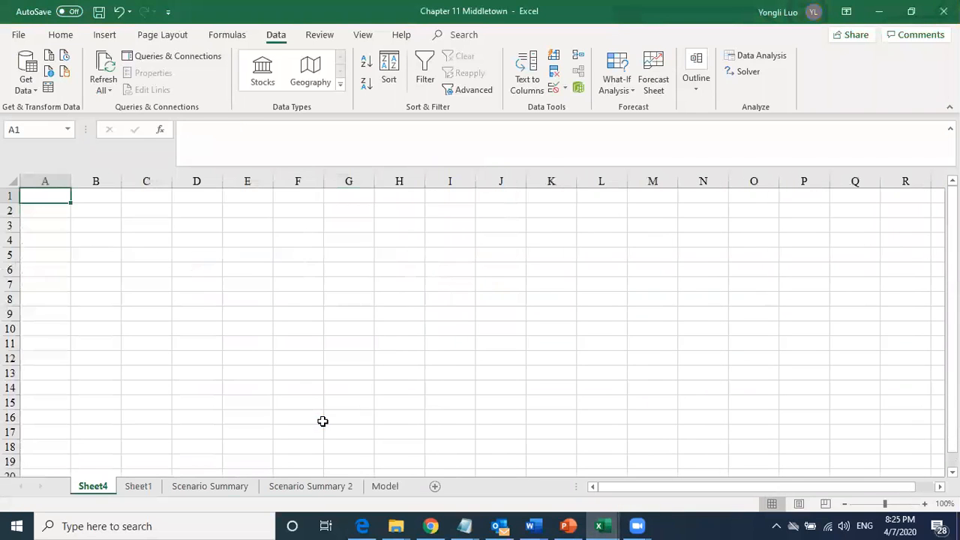
# Enter the headings "Probability" in A1 and "stock return" in B1 of the blank worksheet.
pyautogui.write('P')
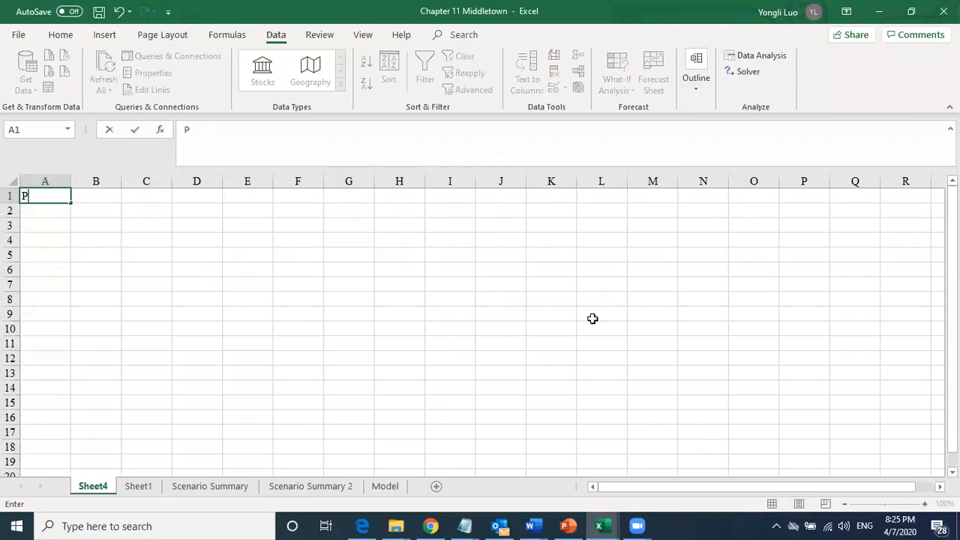
pyautogui.write('robability')
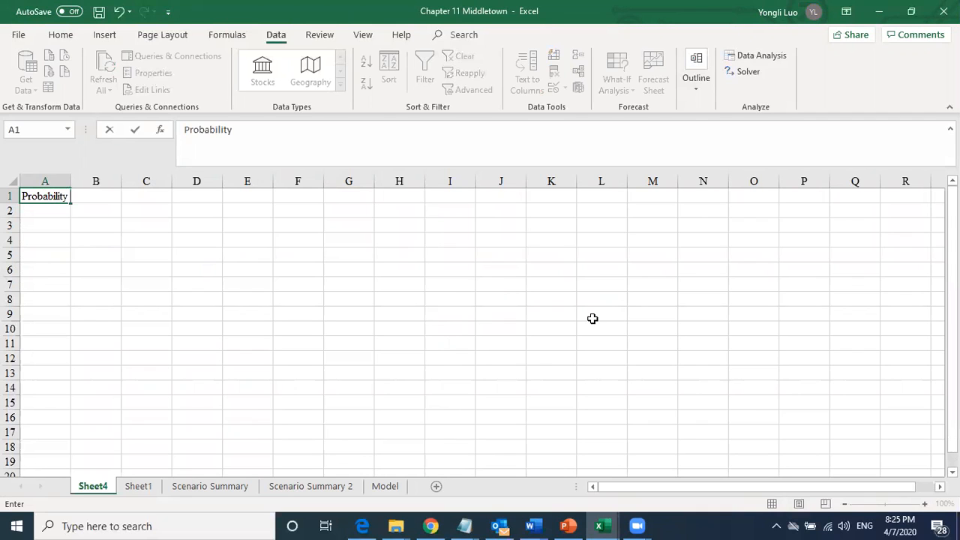
pyautogui.moveTo(634, 315); pyautogui.dragTo(600, 299)
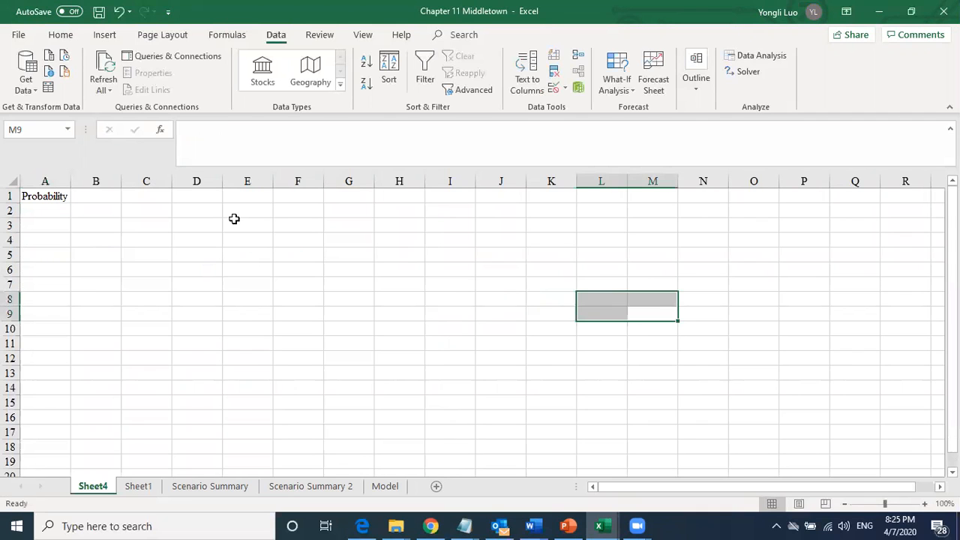
pyautogui.click(95, 197)
pyautogui.write('stock')
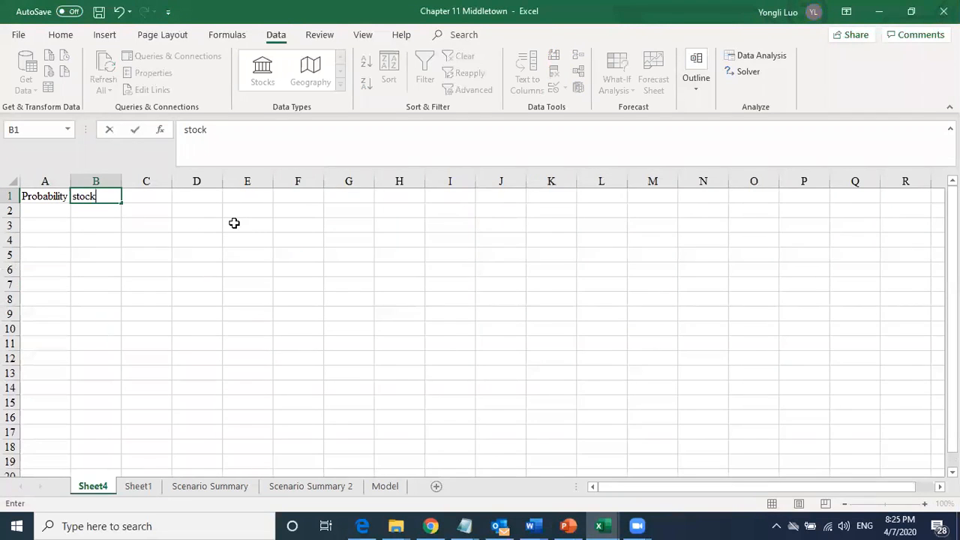
pyautogui.write(' return')
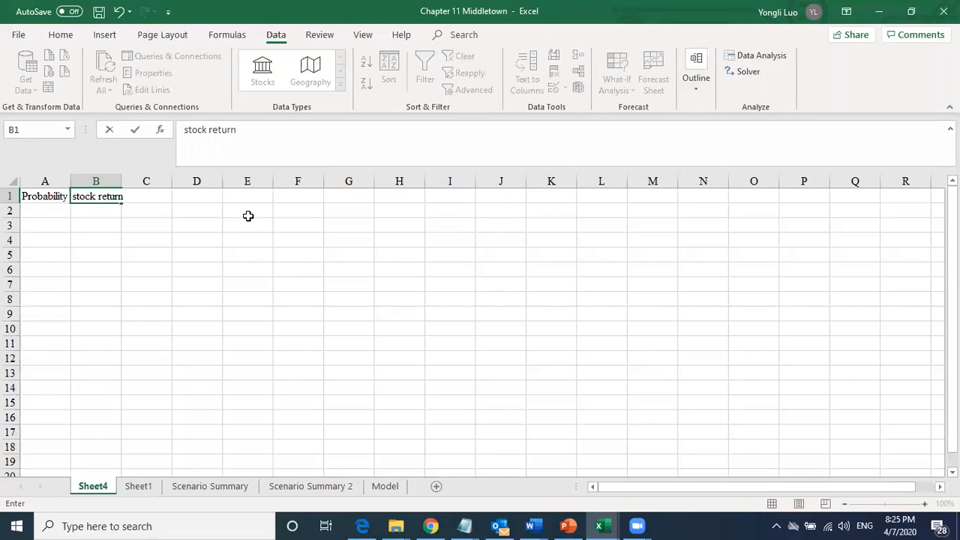
pyautogui.click(232, 254)
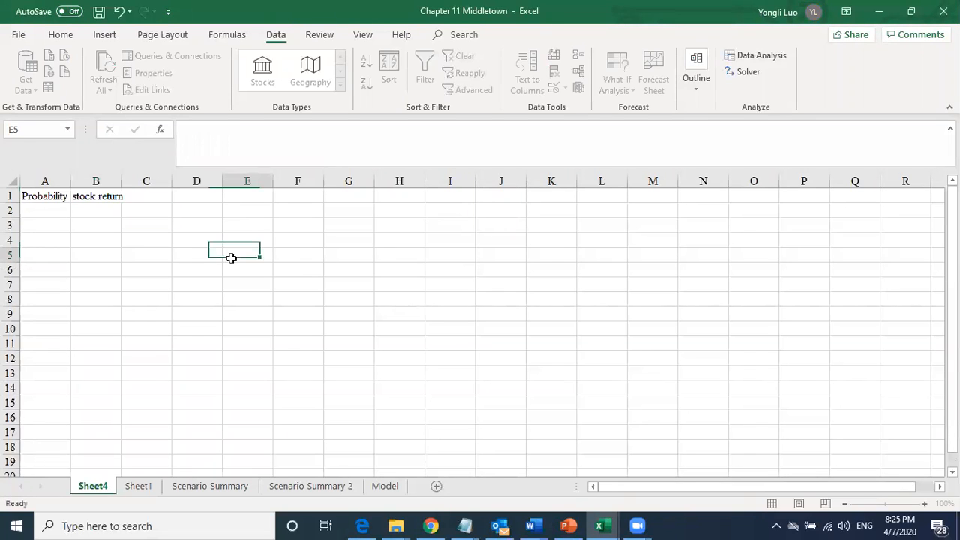
# Insert an empty column before the Probability column.
pyautogui.click(39, 213)
pyautogui.click(32, 186)
pyautogui.rightClick(35, 183)
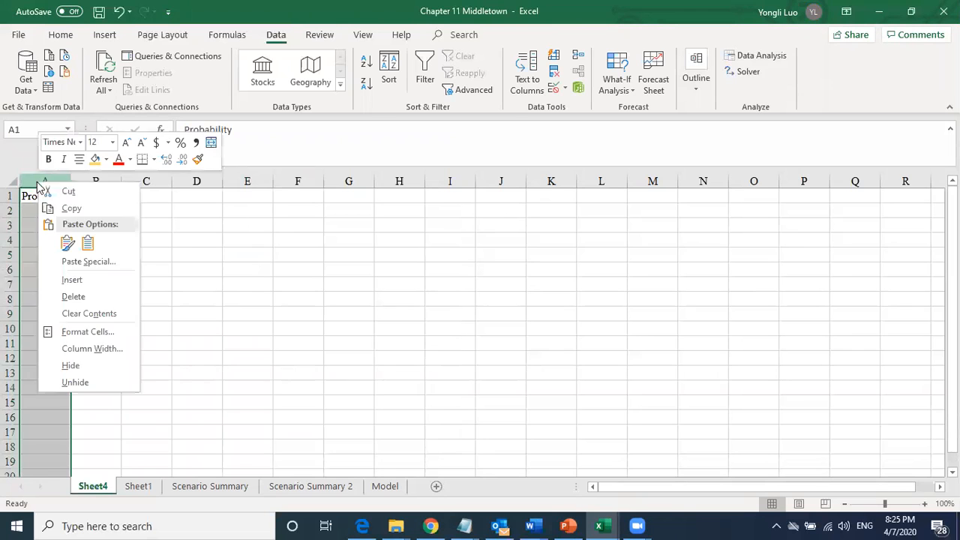
pyautogui.click(72, 279)
pyautogui.click(353, 279)
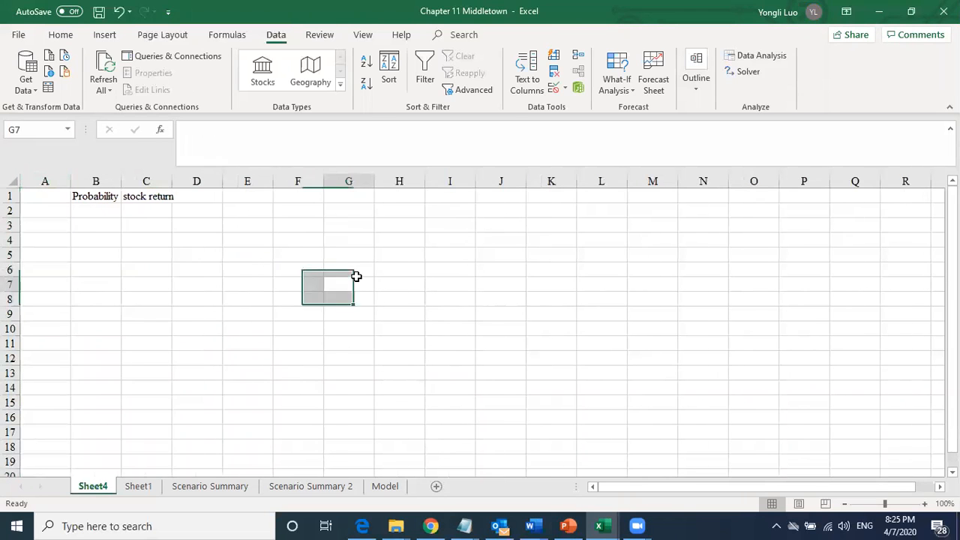
# Label the rows "good", "normal" and "bad" in cells A2 to A4.
pyautogui.click(45, 211)
pyautogui.write('good')
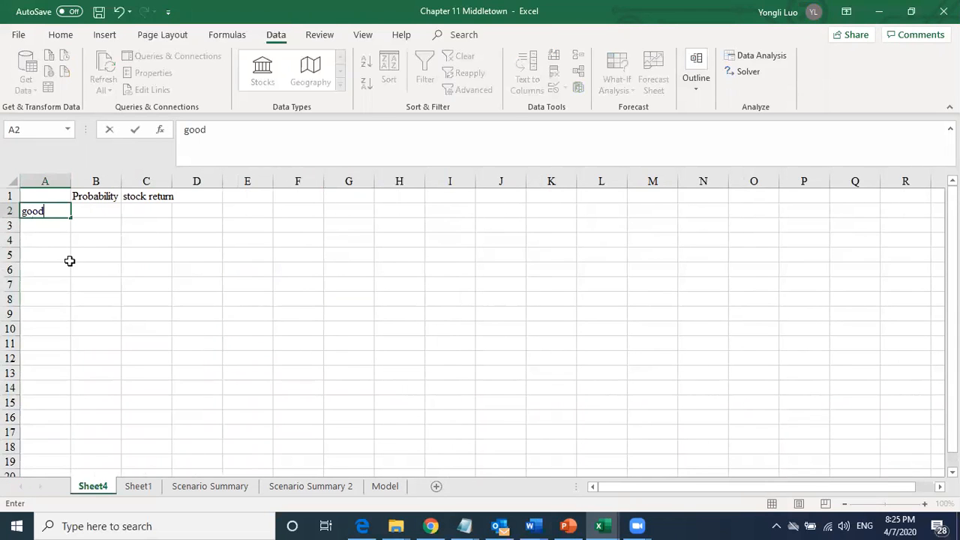
pyautogui.click(36, 229)
pyautogui.write('normal')
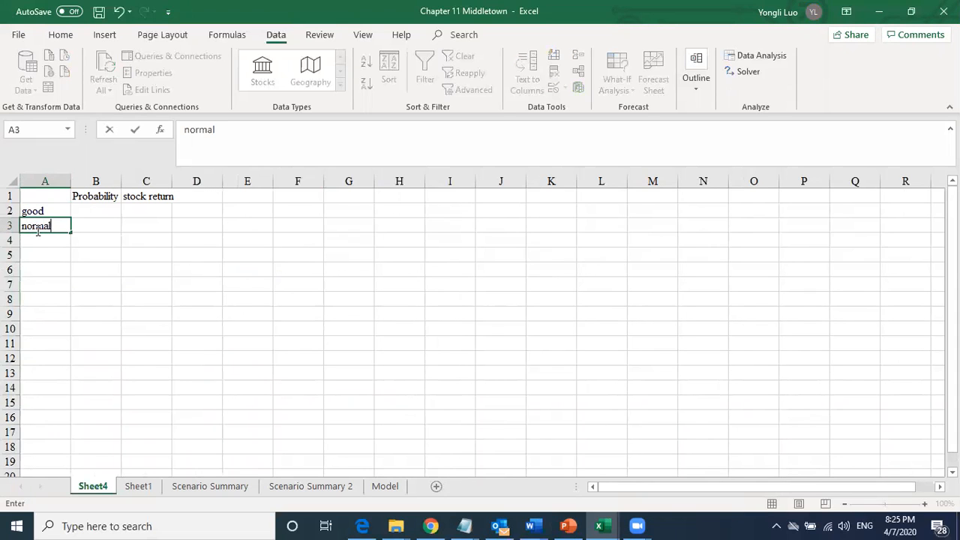
pyautogui.click(30, 242)
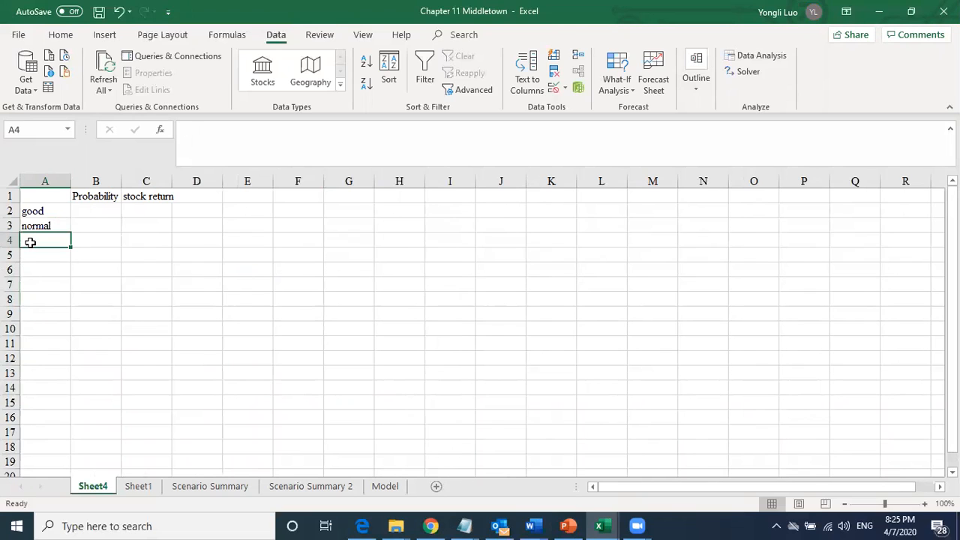
pyautogui.write('bad')
# Enter the probabilities 0.2 for good, 0.3 for normal and 0.5 for bad in B2 to B4.
pyautogui.click(103, 219)
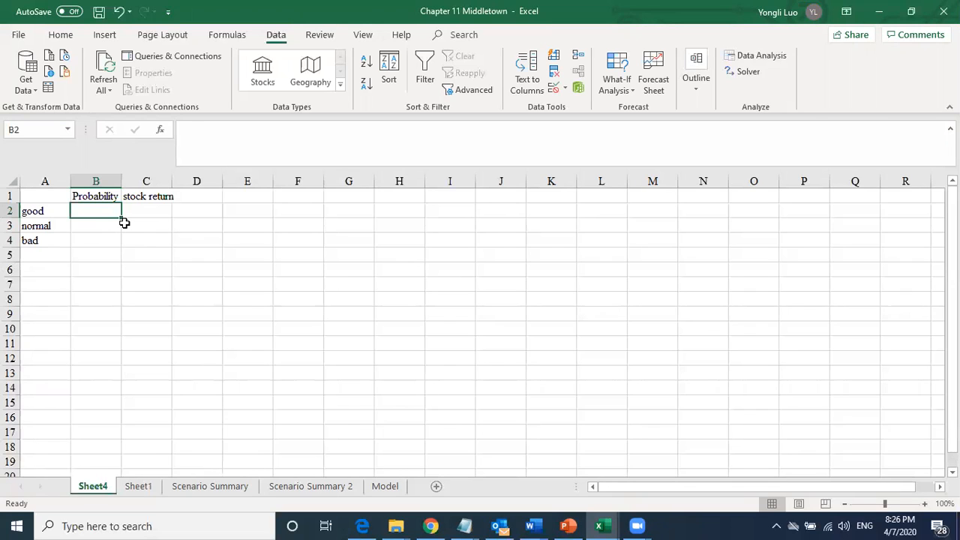
pyautogui.write('0.2')
pyautogui.press('Return')
pyautogui.click(91, 210)
pyautogui.click(104, 228)
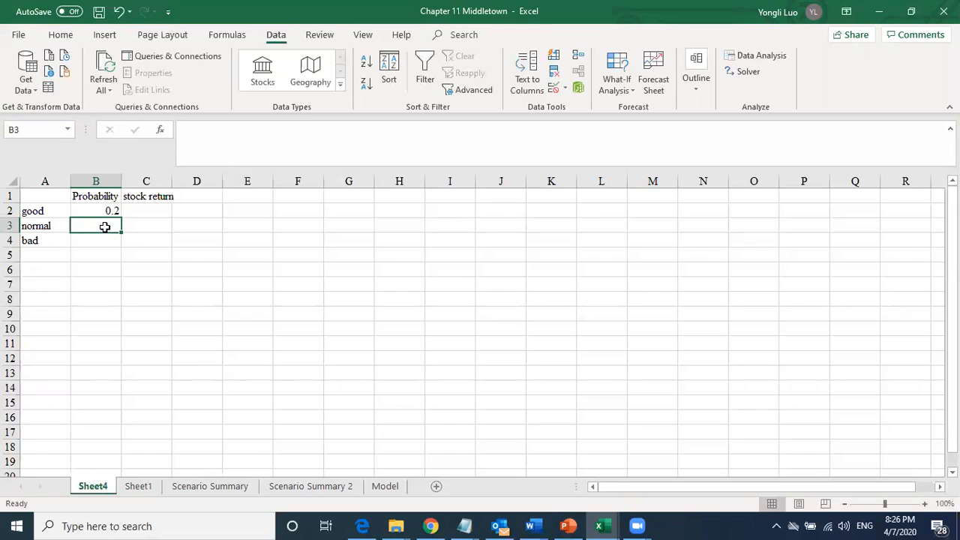
pyautogui.write('04')
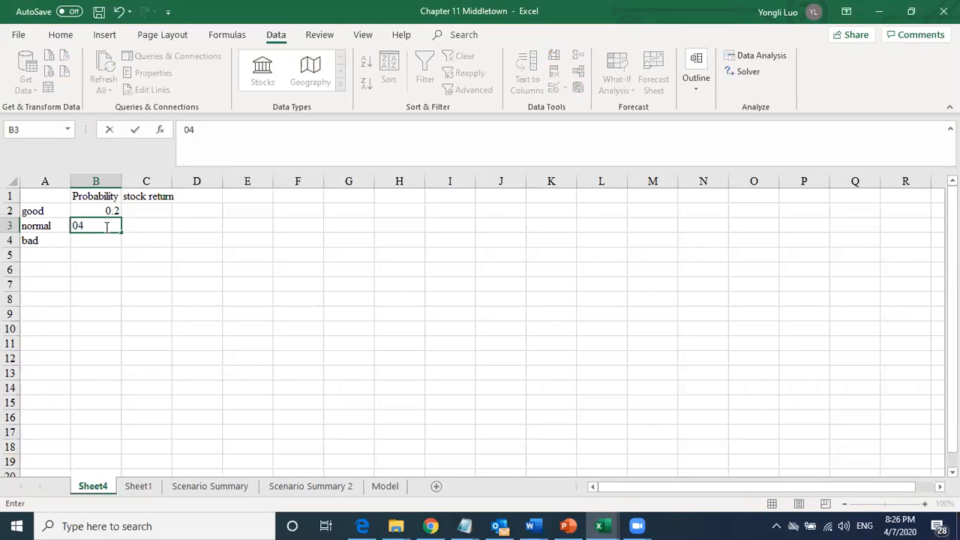
pyautogui.press('Return')
pyautogui.click(88, 225)
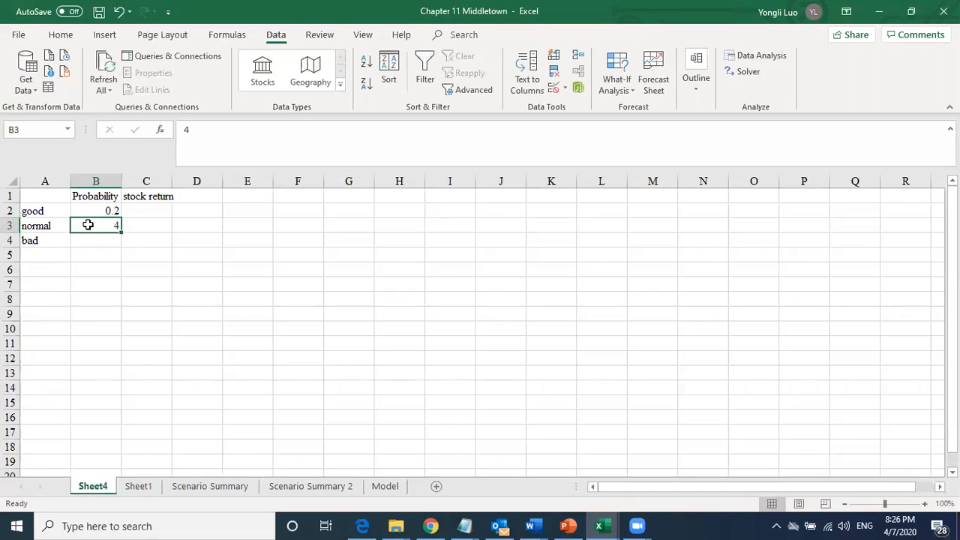
pyautogui.write('0.3')
pyautogui.press('Return')
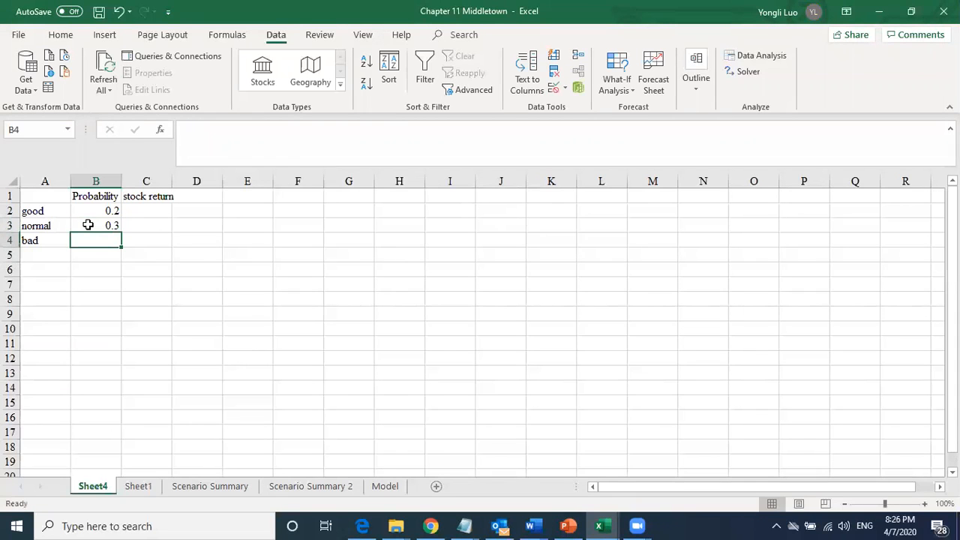
pyautogui.write('0.5')
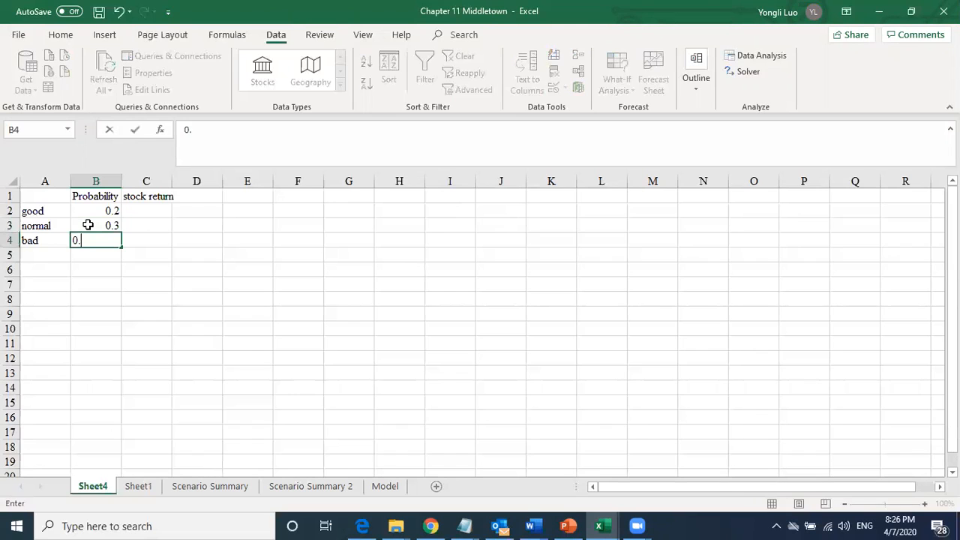
pyautogui.press('Return')
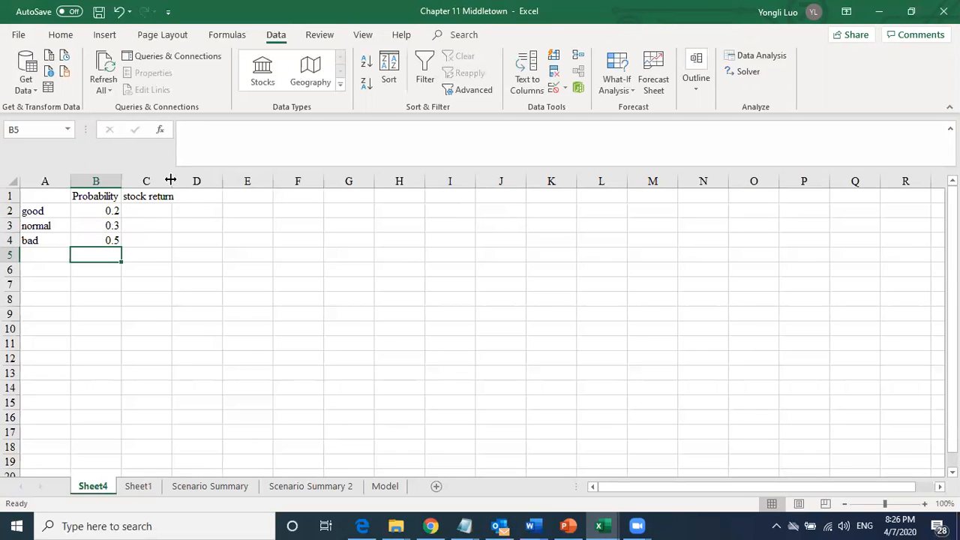
# Widen column C to fit its heading and enter stock returns of 10%, 5% and -15% in C2 to C4.
pyautogui.moveTo(171, 177); pyautogui.dragTo(180, 177)
pyautogui.click(159, 210)
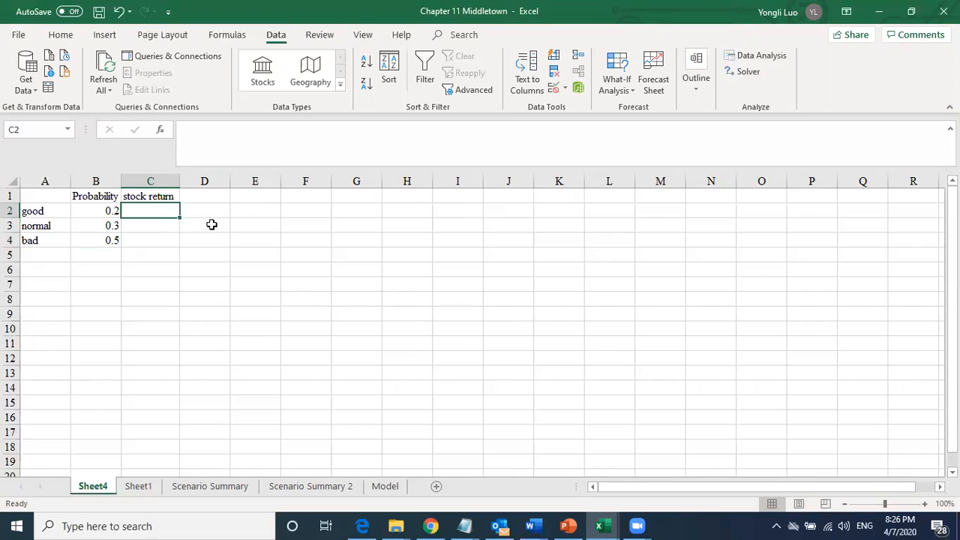
pyautogui.write('10%')
pyautogui.click(148, 227)
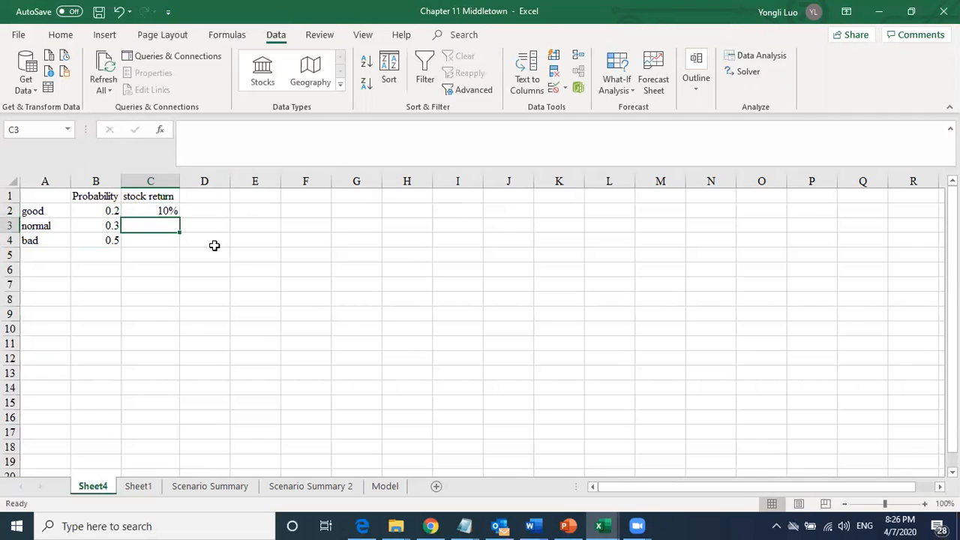
pyautogui.write('5%')
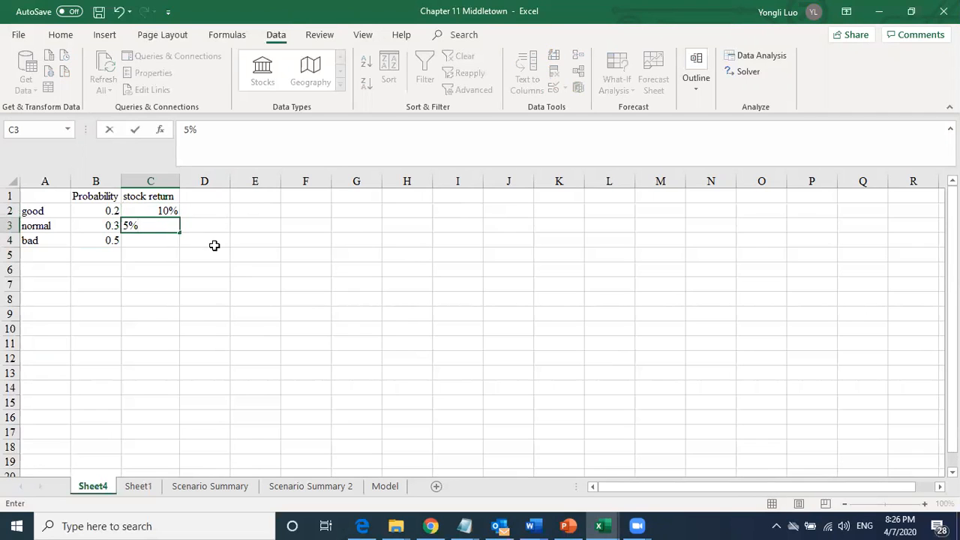
pyautogui.click(168, 240)
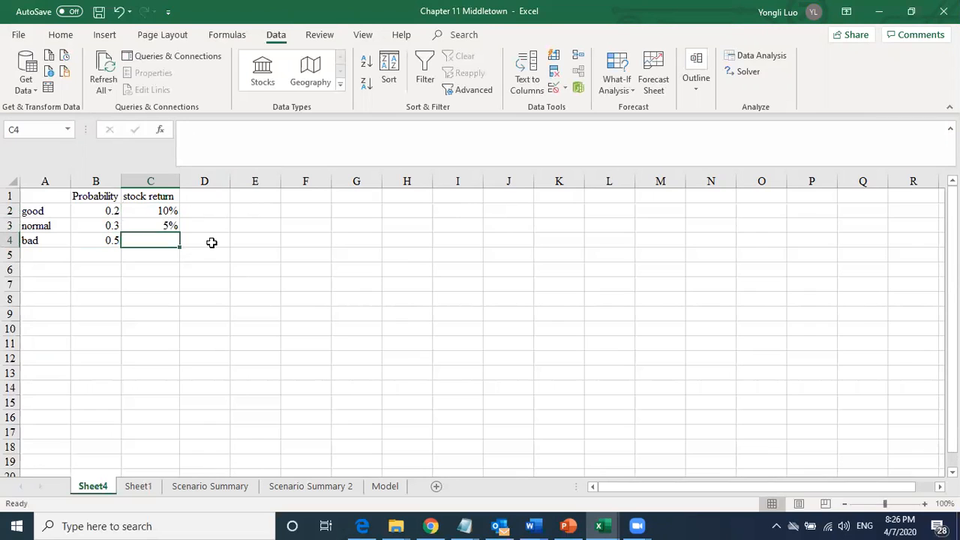
pyautogui.write('-')
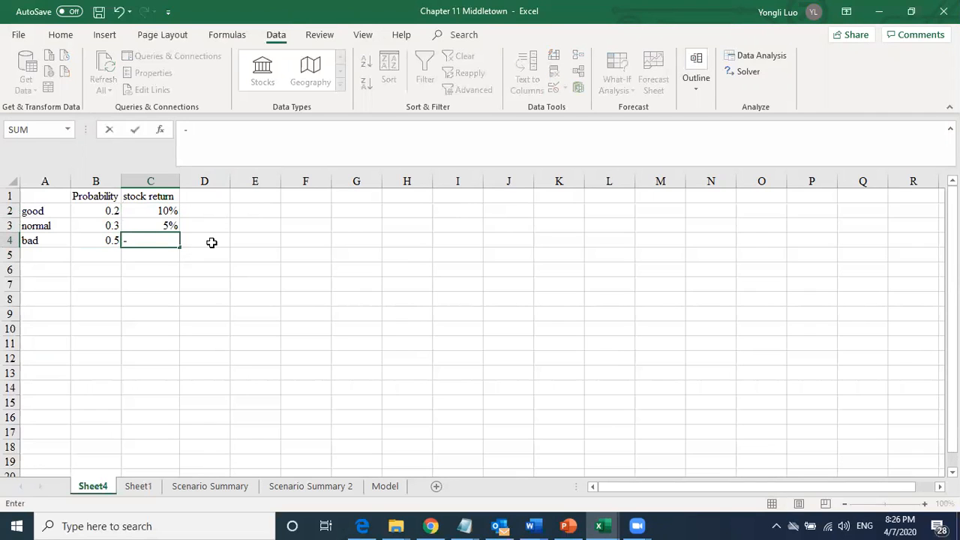
pyautogui.write('15%')
pyautogui.click(255, 241)
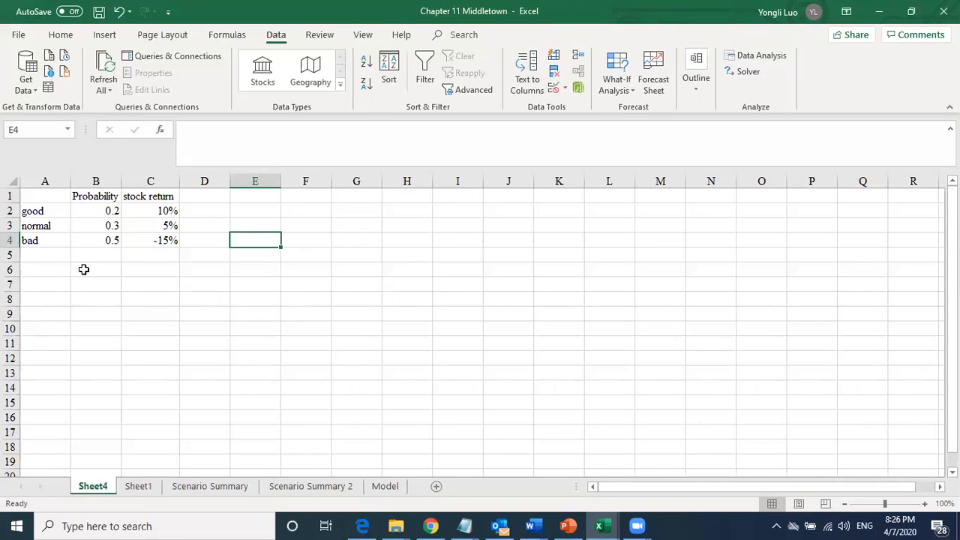
# Add the label "Expected return" in A6 and widen column A to fit it.
pyautogui.click(56, 270)
pyautogui.write('Expected retunr')
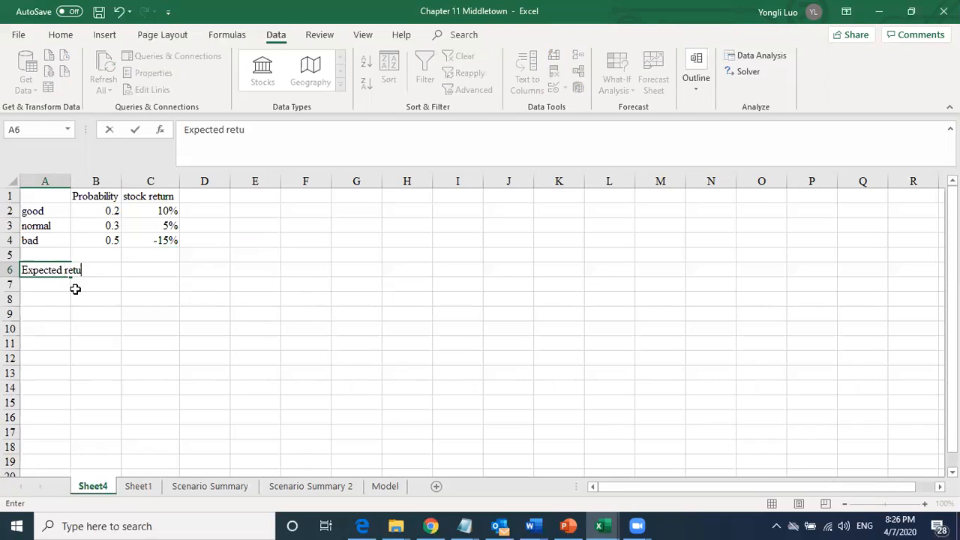
pyautogui.press('BackSpace')
pyautogui.press('BackSpace')
pyautogui.write('urn')
pyautogui.click(188, 314)
pyautogui.moveTo(69, 177); pyautogui.dragTo(123, 178)
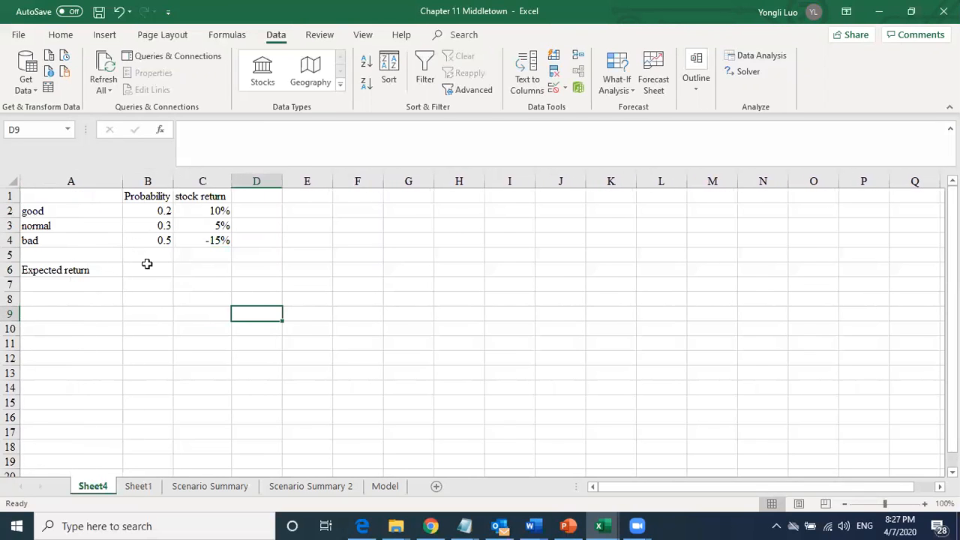
# Calculate the expected return in B6 with the formula =SUMPRODUCT(B2:B4,C2:C4).
pyautogui.click(152, 268)
pyautogui.press('F2')
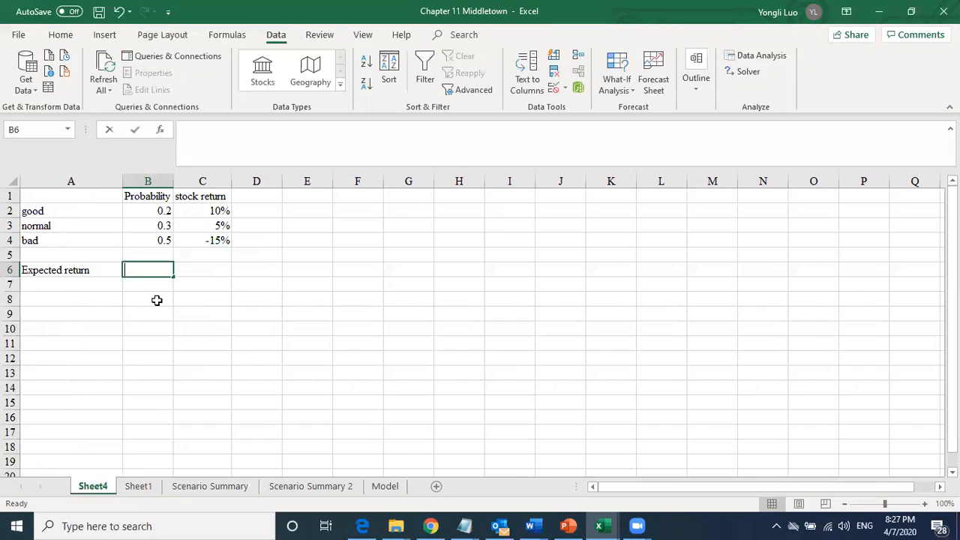
pyautogui.write('=sumproduct')
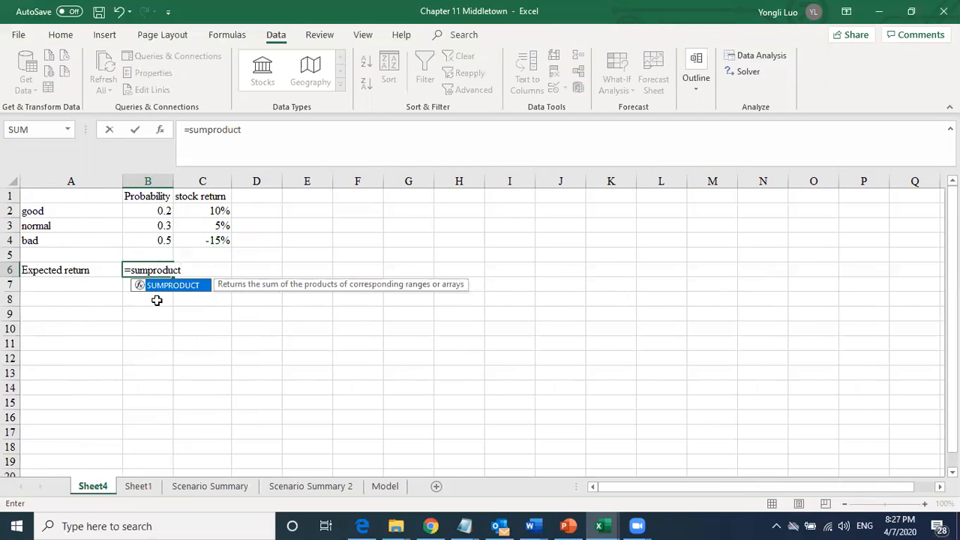
pyautogui.write('(')
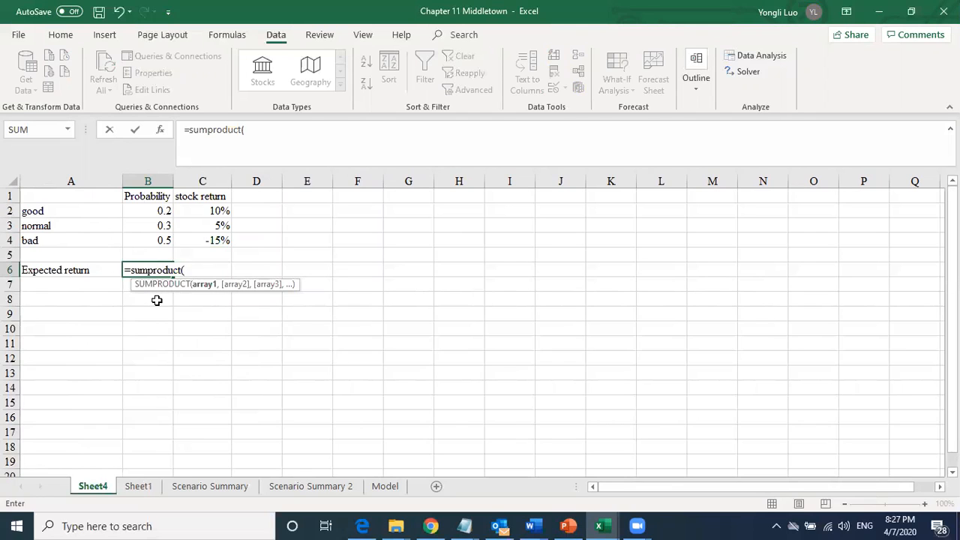
pyautogui.click(160, 211)
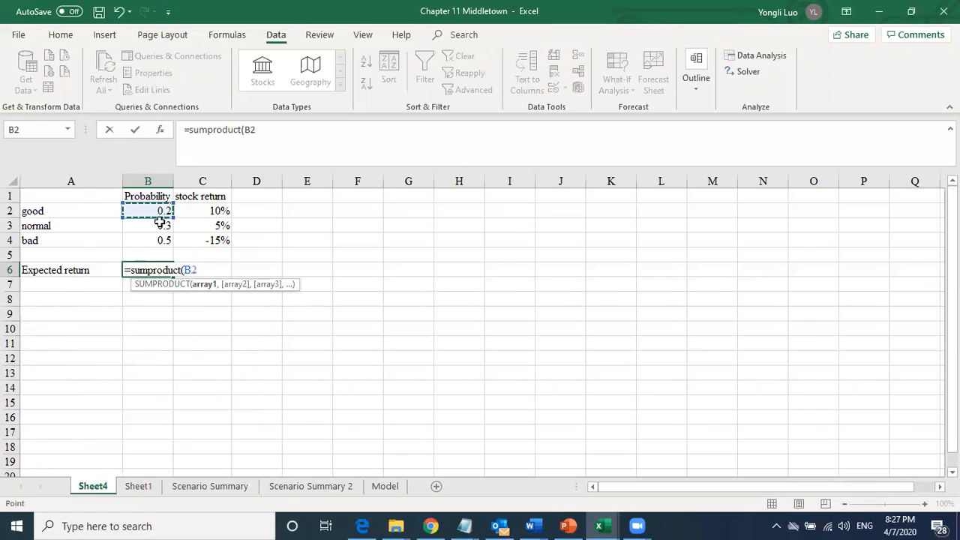
pyautogui.moveTo(160, 222); pyautogui.dragTo(165, 240)
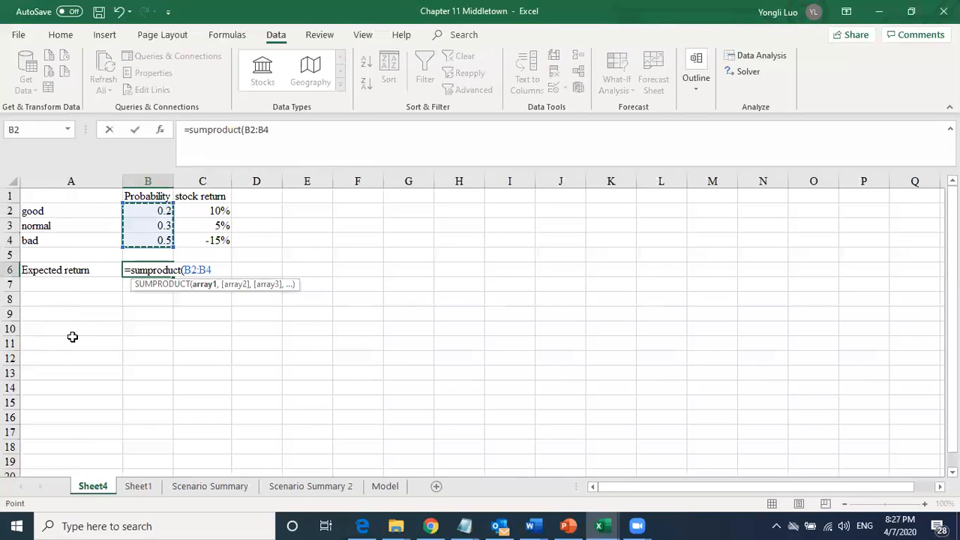
pyautogui.write(',')
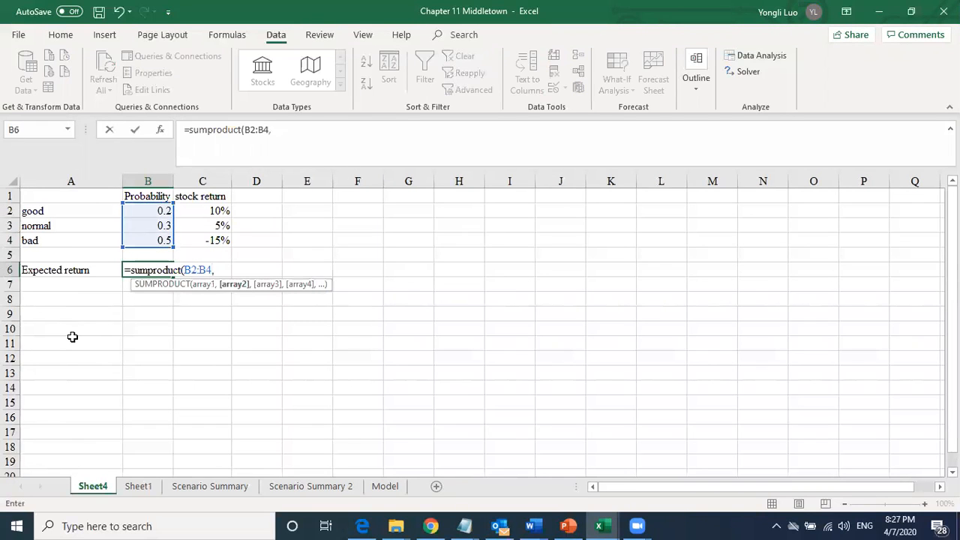
pyautogui.moveTo(215, 203); pyautogui.dragTo(217, 241)
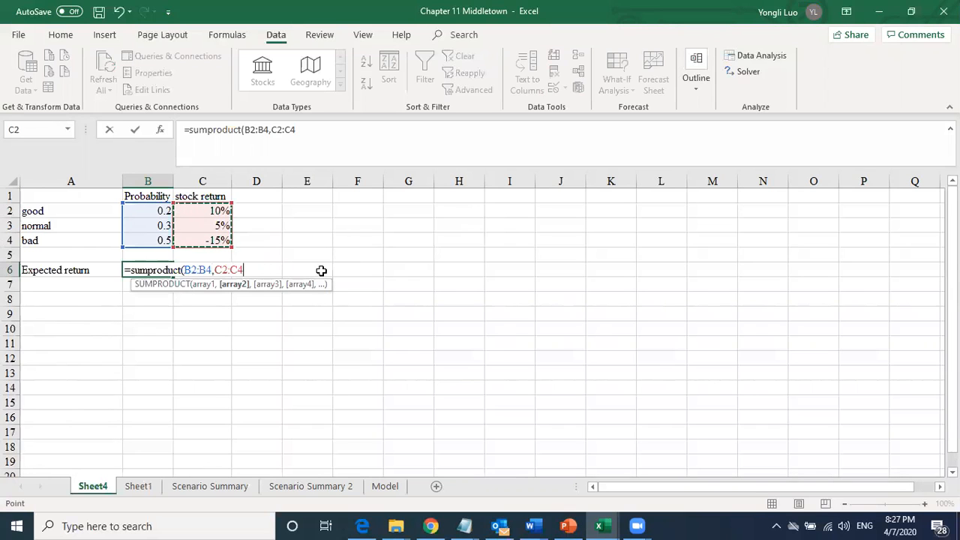
pyautogui.write(')')
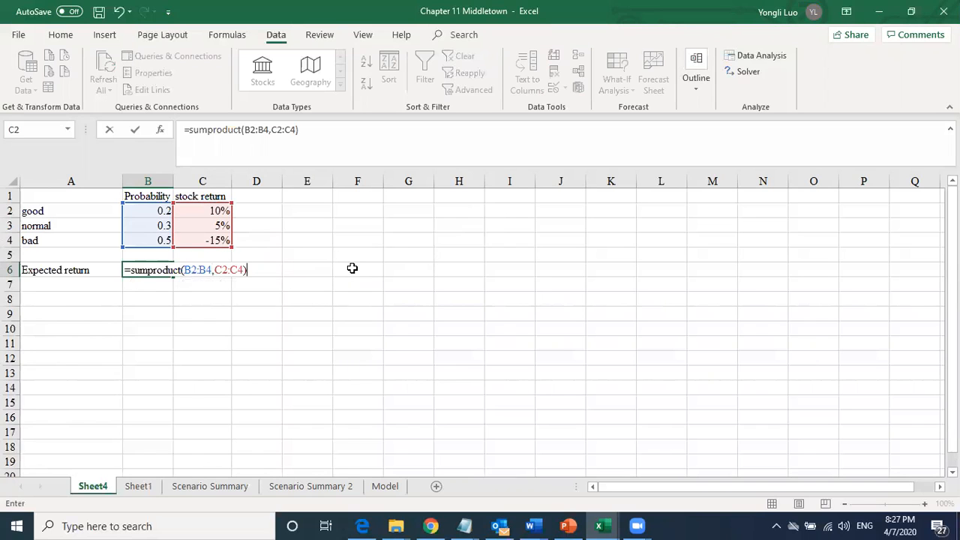
pyautogui.press('Return')
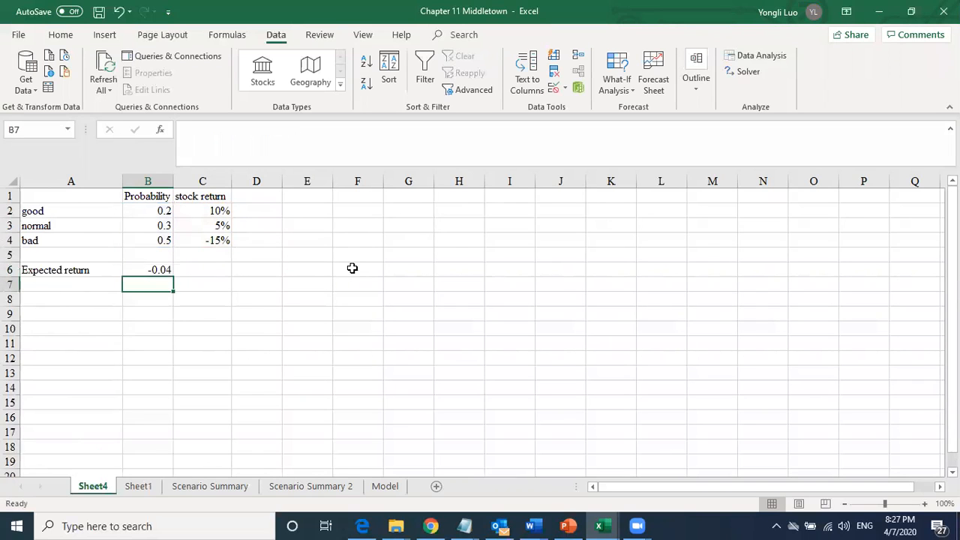
# Format the expected return in B6 as a percentage with one decimal place.
pyautogui.click(141, 269)
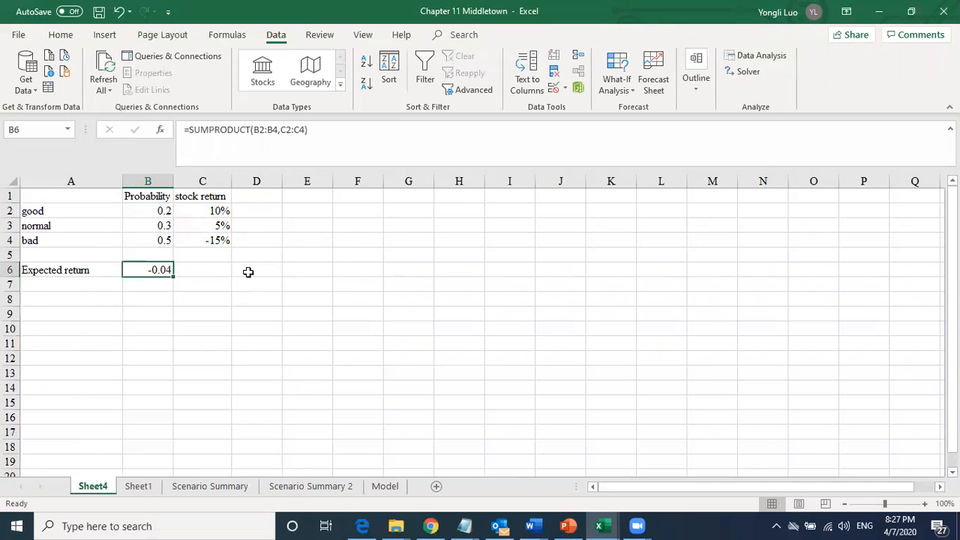
pyautogui.click(60, 34)
pyautogui.click(444, 83)
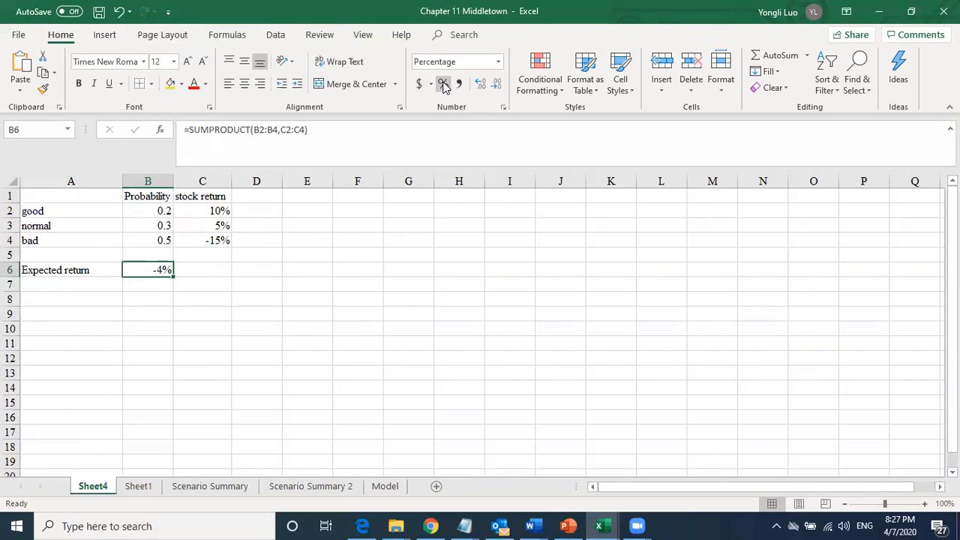
pyautogui.click(481, 83)
# Switch to the PowerPoint presentation and review slides 32 and 33, ending on the IF and COUNTIF slide.
pyautogui.click(568, 525)
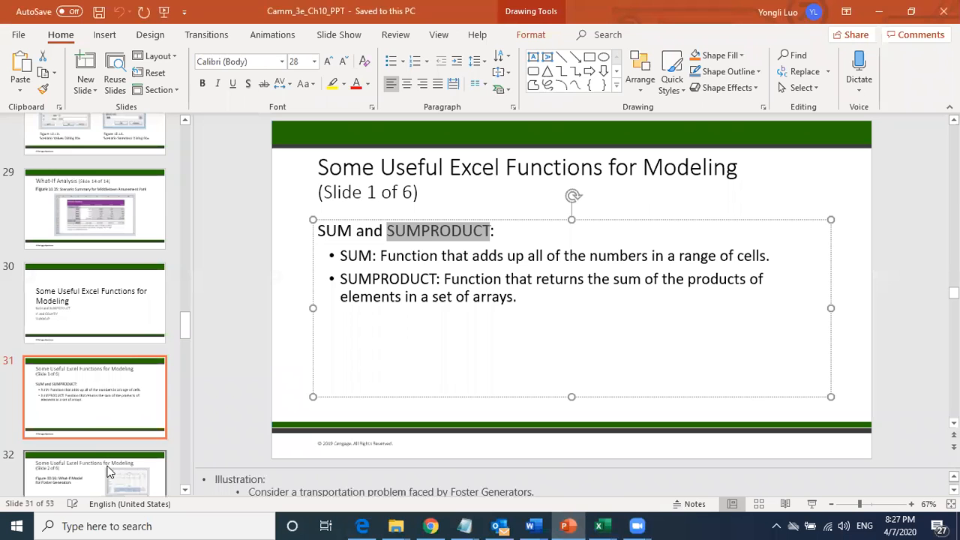
pyautogui.click(107, 471)
pyautogui.press('Down')
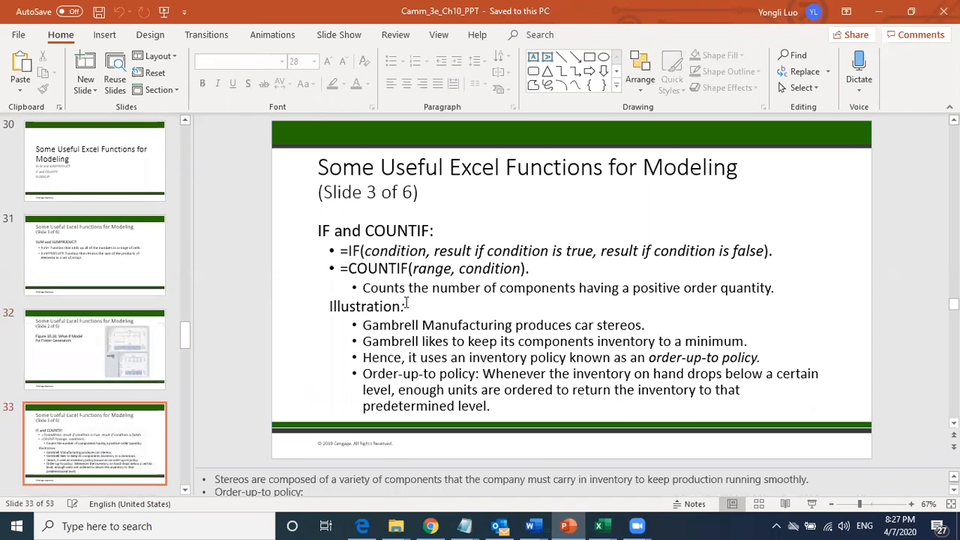
pyautogui.press('Up')
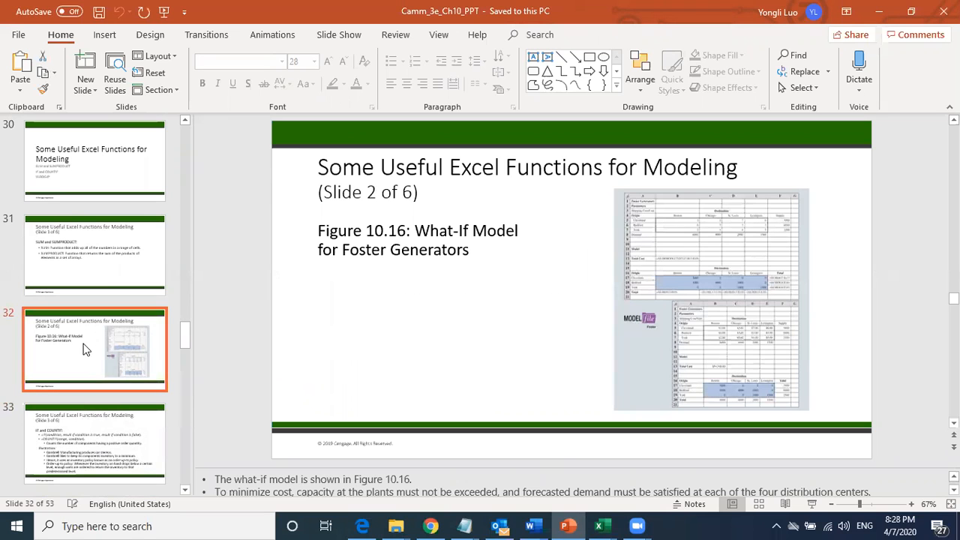
pyautogui.click(114, 437)
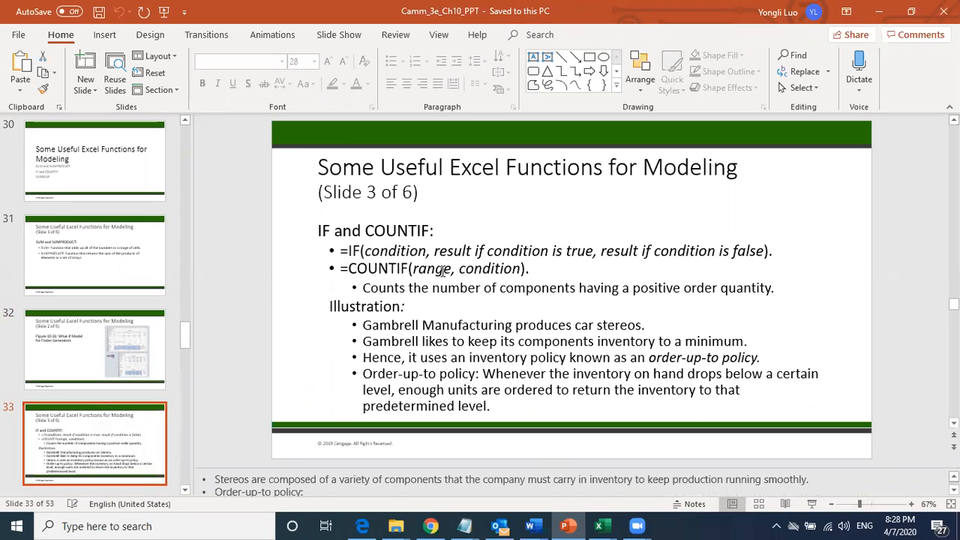
# Switch to the Chapter 11 Middletown workbook in Excel and select the Sunny scenario values D3:D7 on Sheet1.
pyautogui.click(598, 526)
pyautogui.click(656, 454)
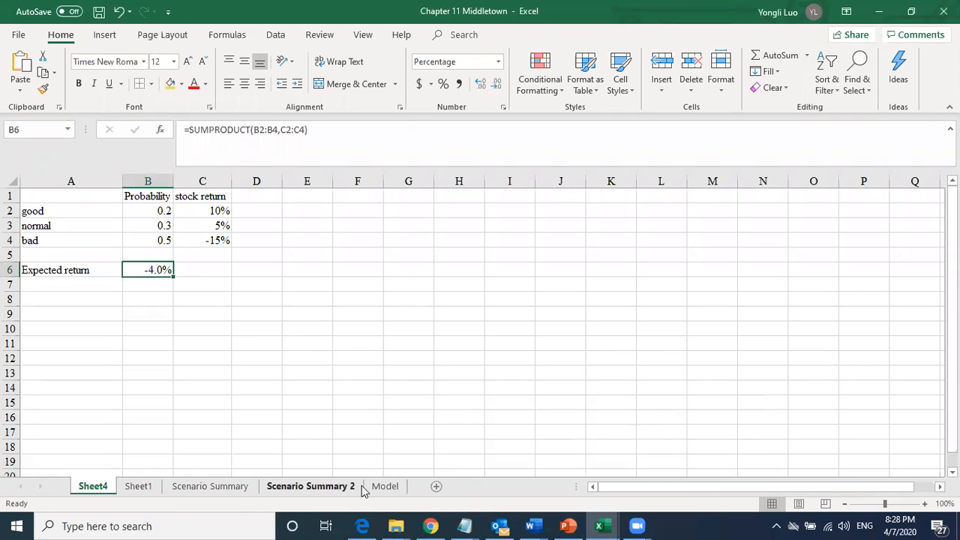
pyautogui.click(139, 488)
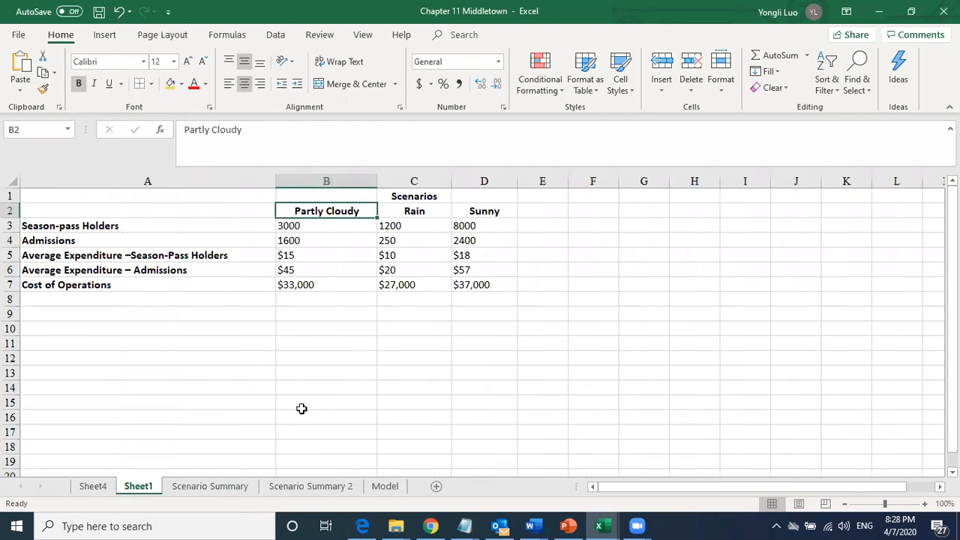
pyautogui.moveTo(489, 226); pyautogui.dragTo(488, 282)
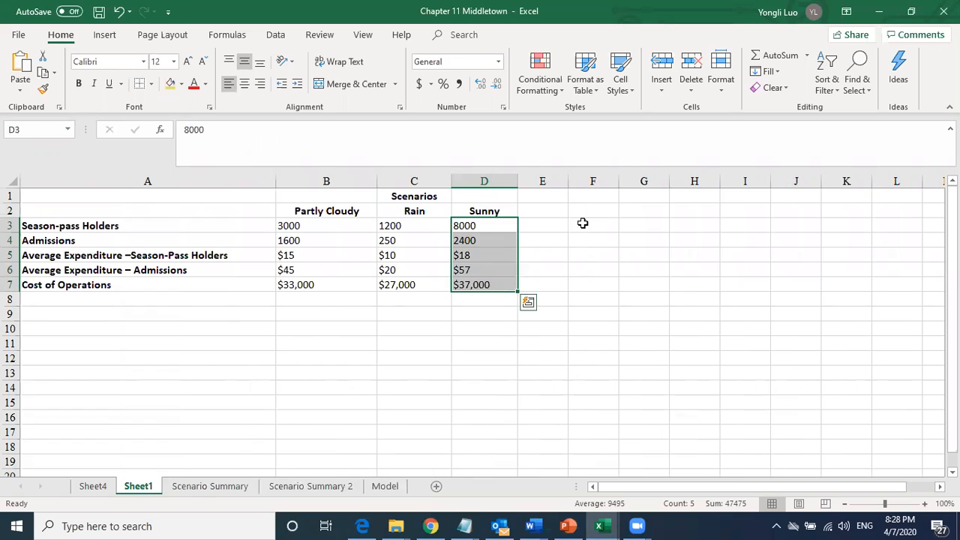
# Try to count the Sunny values of at least 500 in F3 with the formula =COUNTIF(D3:D7, >=500).
pyautogui.click(583, 224)
pyautogui.write('=count')
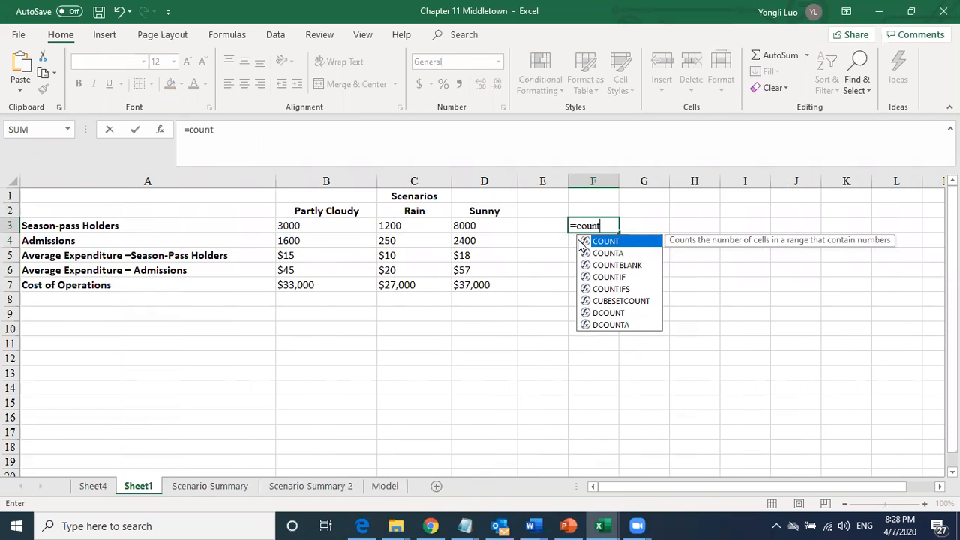
pyautogui.write('if(')
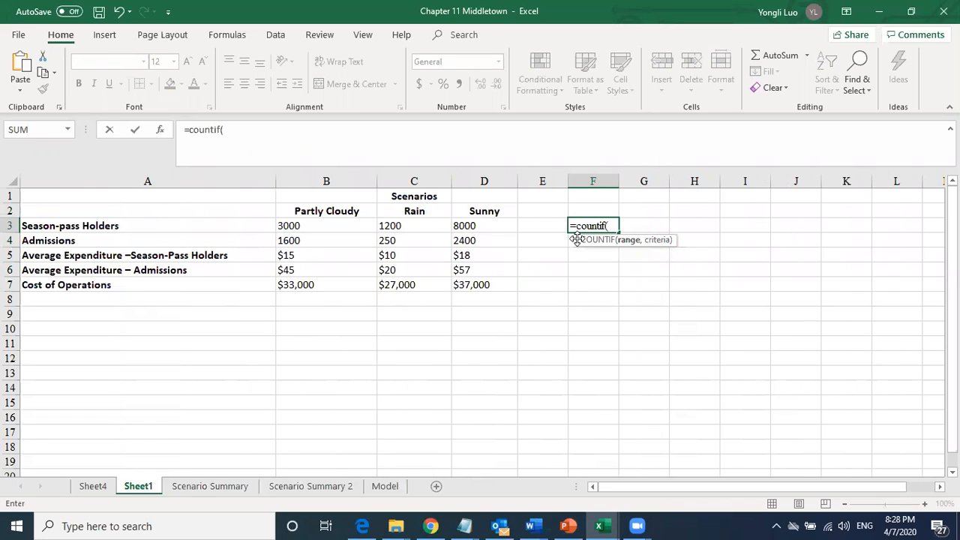
pyautogui.moveTo(480, 227); pyautogui.dragTo(515, 270)
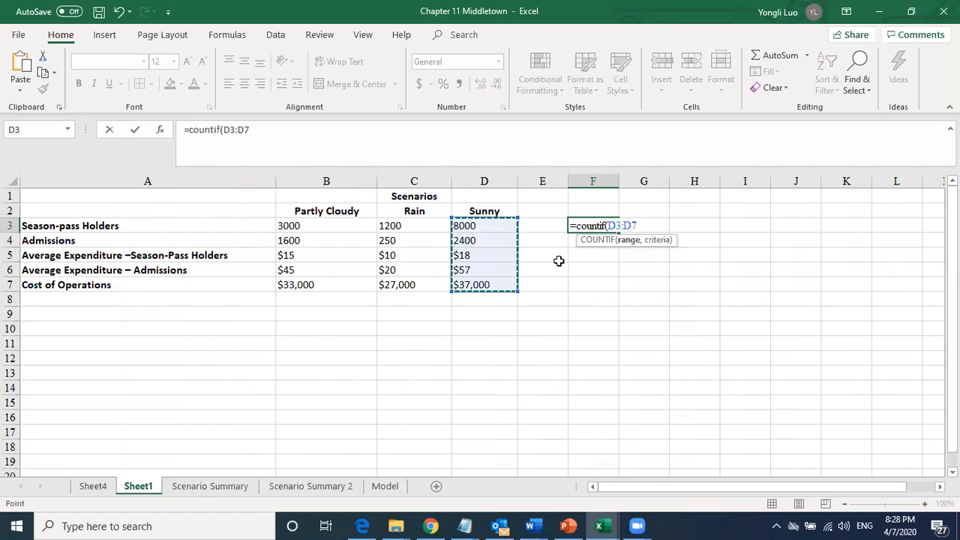
pyautogui.write(',')
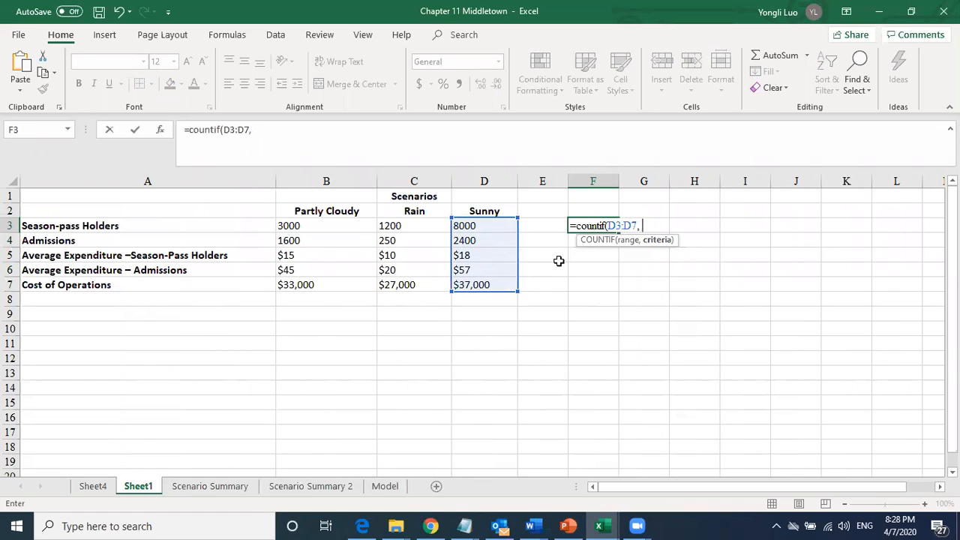
pyautogui.write(' >=500)')
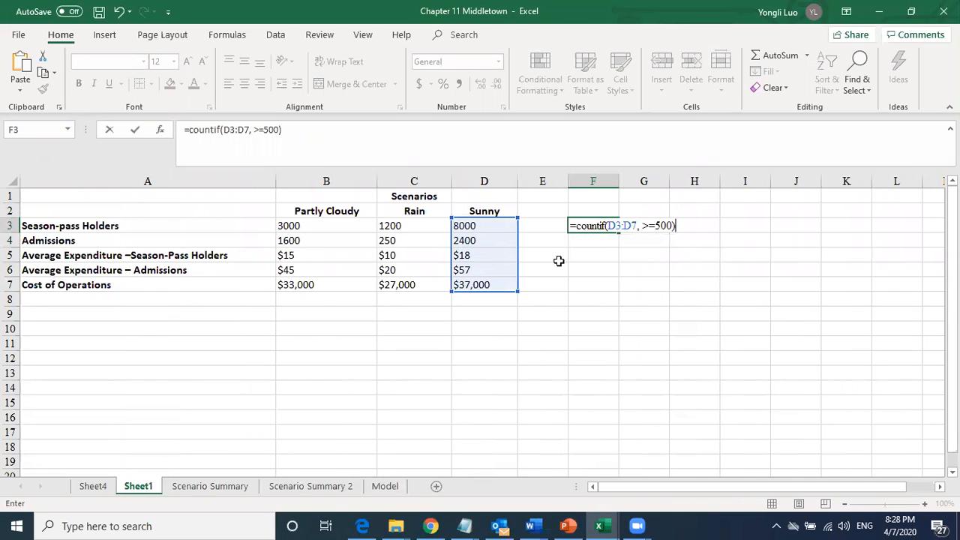
pyautogui.press('Return')
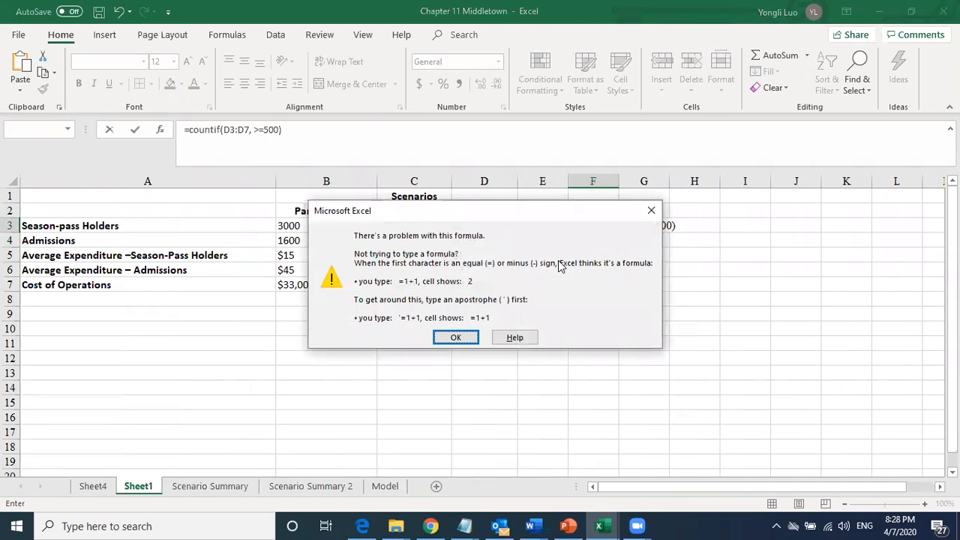
pyautogui.click(451, 335)
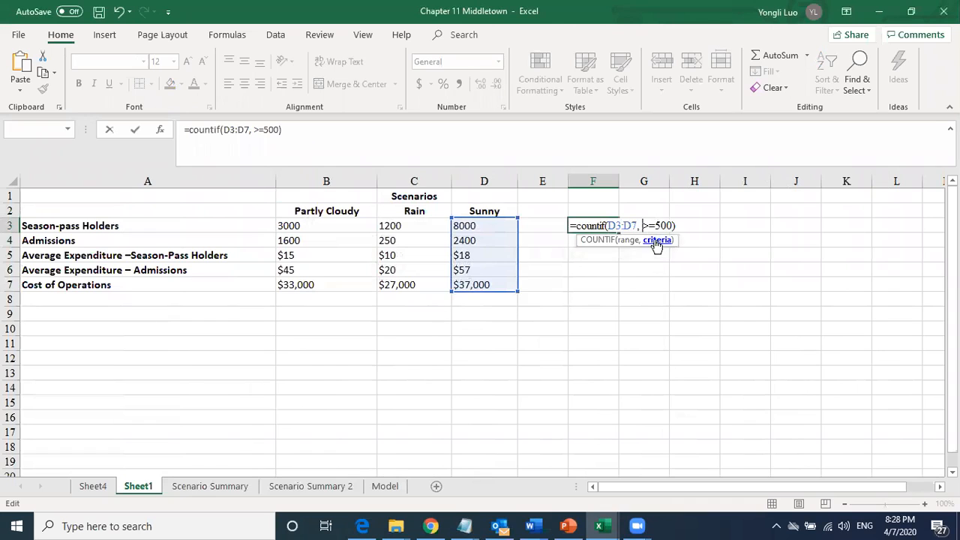
# Enclose the criterion in quotation marks so the formula in F3 reads =COUNTIF(D3:D7, ">=500").
pyautogui.write('"')
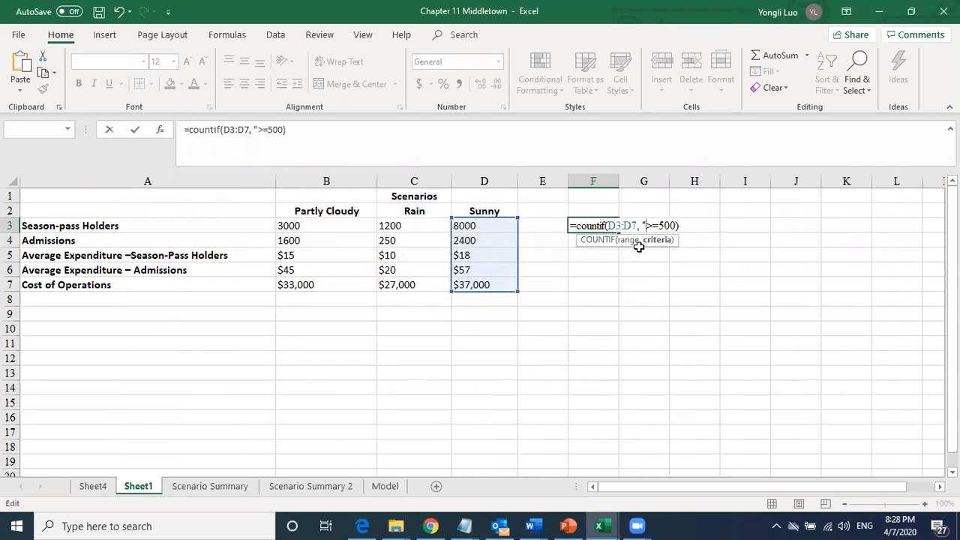
pyautogui.press('Right')
pyautogui.press('Right')
pyautogui.press('Right')
pyautogui.press('Right')
pyautogui.press('Right')
pyautogui.write('"')
pyautogui.press('Return')
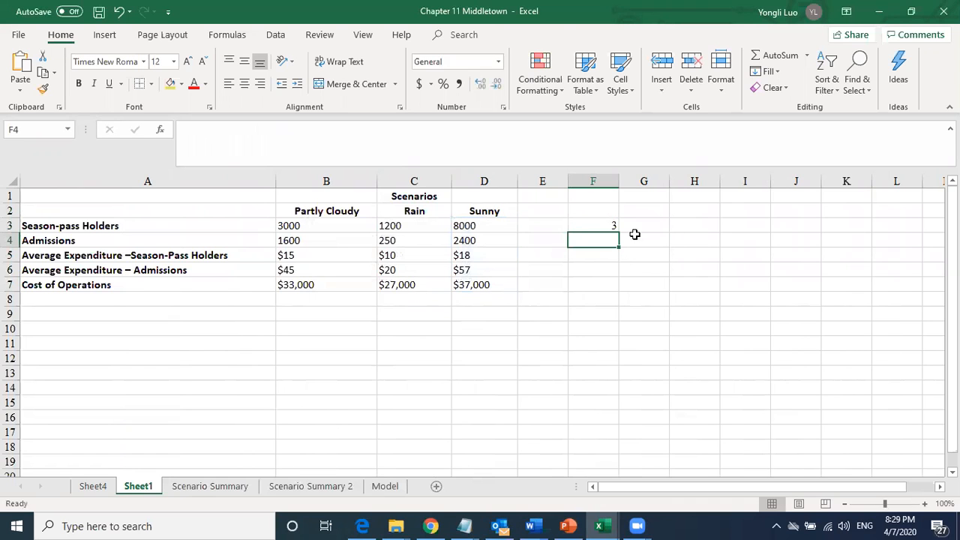
# Check the COUNTIF formula in F3 against the Sunny values in D3:D7.
pyautogui.click(600, 226)
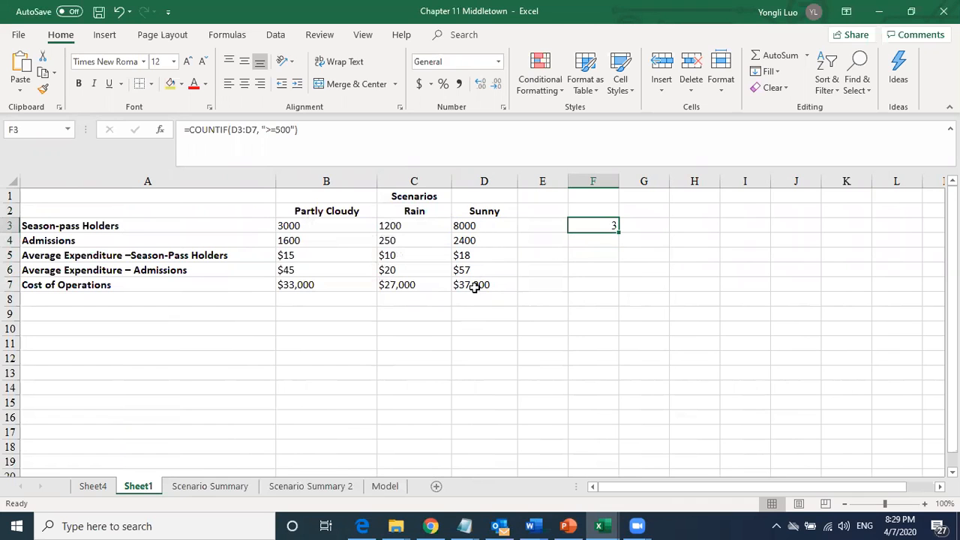
pyautogui.moveTo(491, 225); pyautogui.dragTo(490, 285)
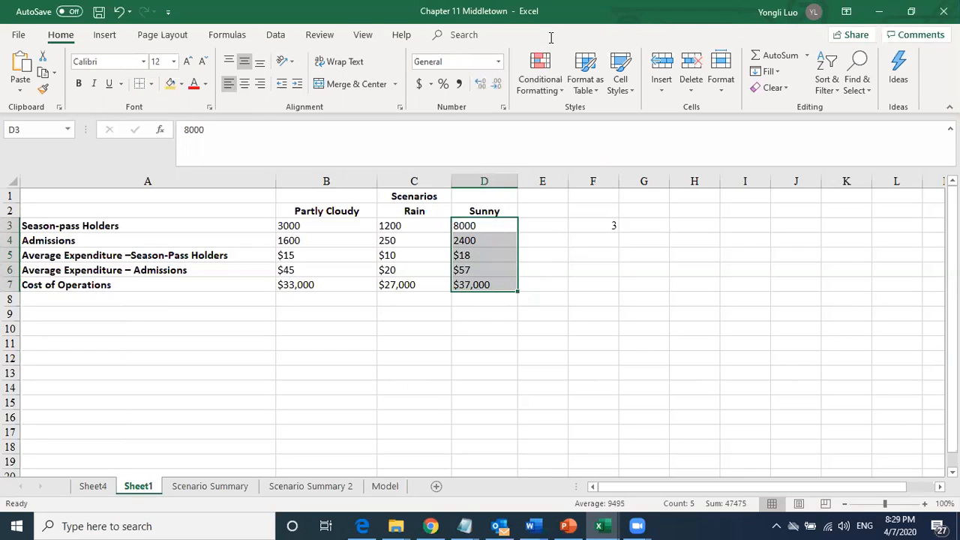
pyautogui.click(606, 225)
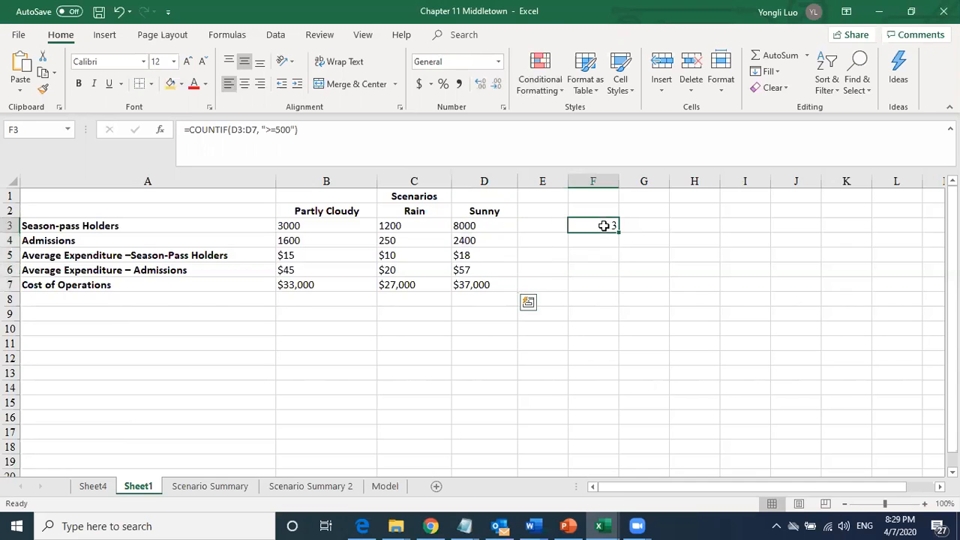
# Switch to the PowerPoint presentation and go past the Gambrell Manufacturing model to the VLOOKUP slide, slide 35.
pyautogui.click(568, 526)
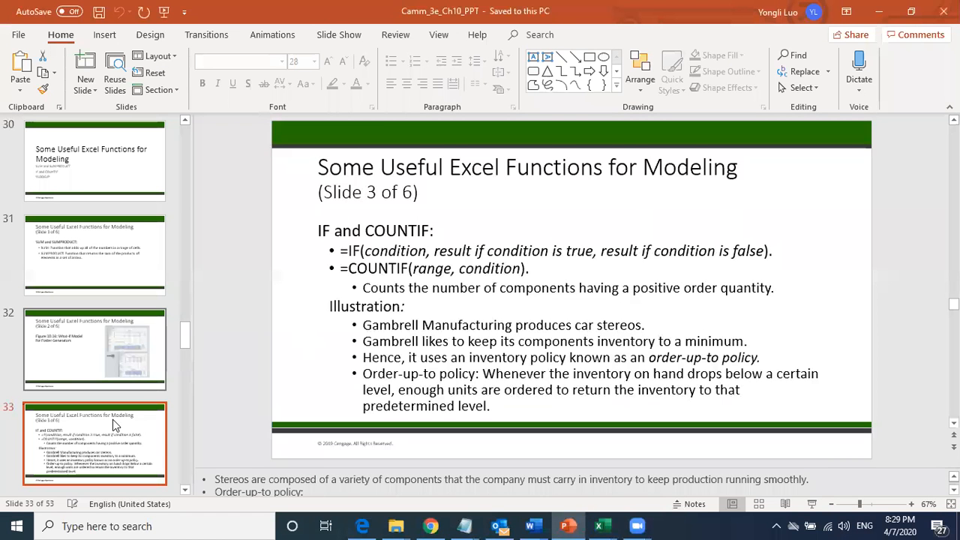
pyautogui.press('Down')
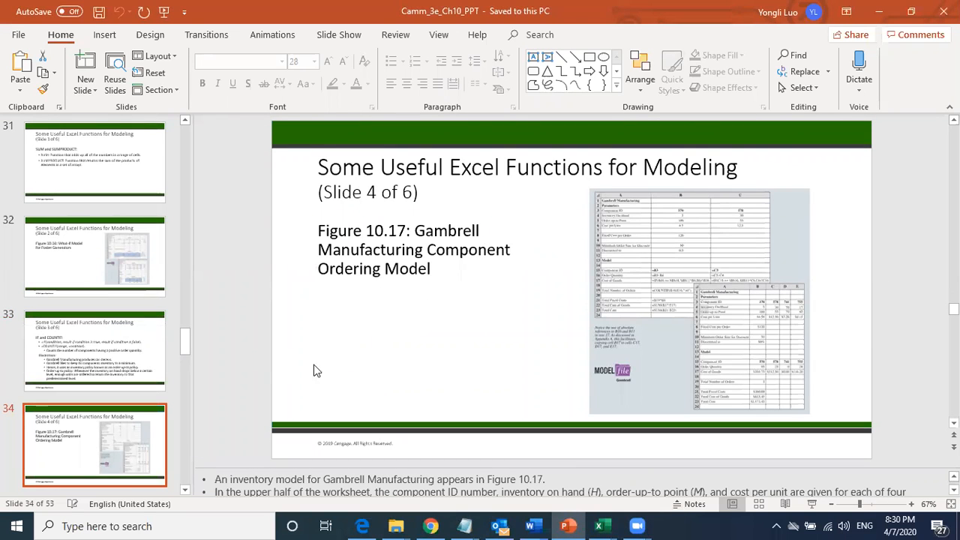
pyautogui.scroll(-2, 129, 422)
pyautogui.click(75, 455)
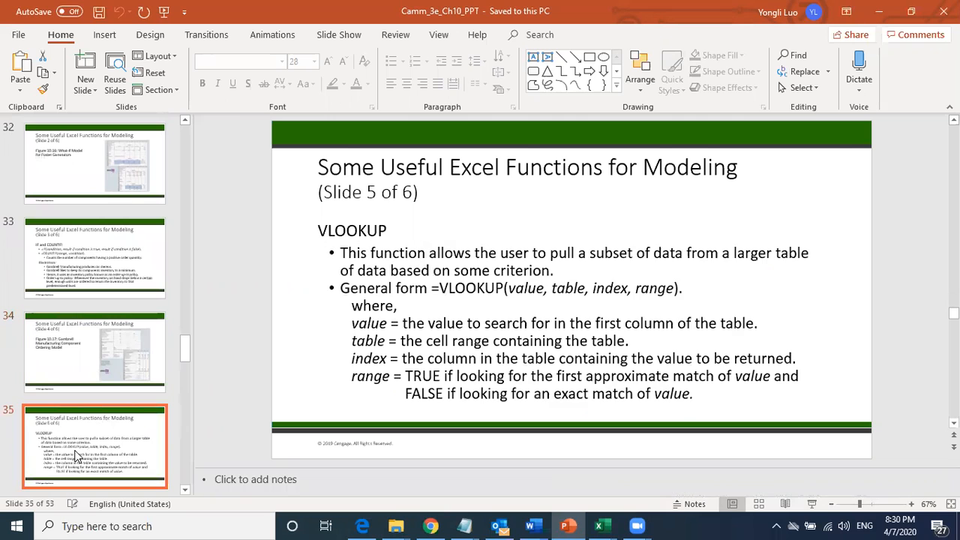